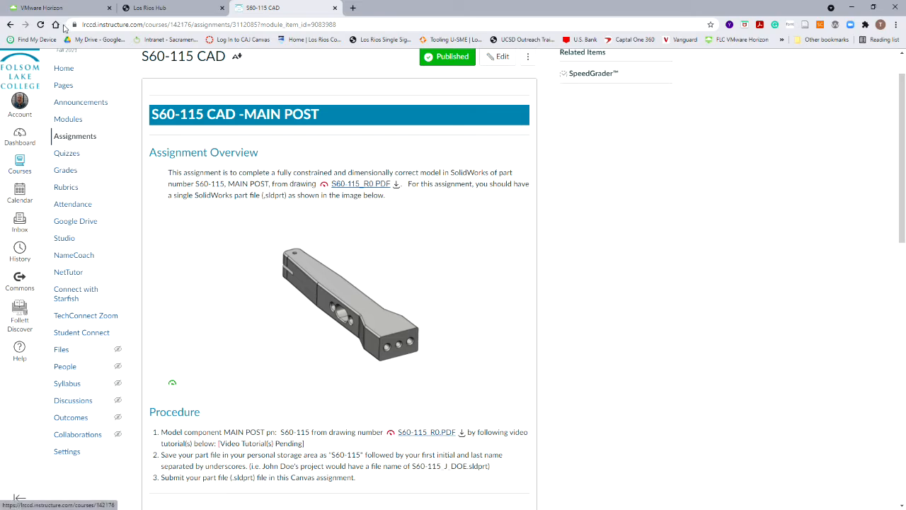
- Review the S60-115 MAIN POST drawing in Adobe Acrobat and switch to SOLIDWORKS in the VMware Horizon session
key(alt+Tab)
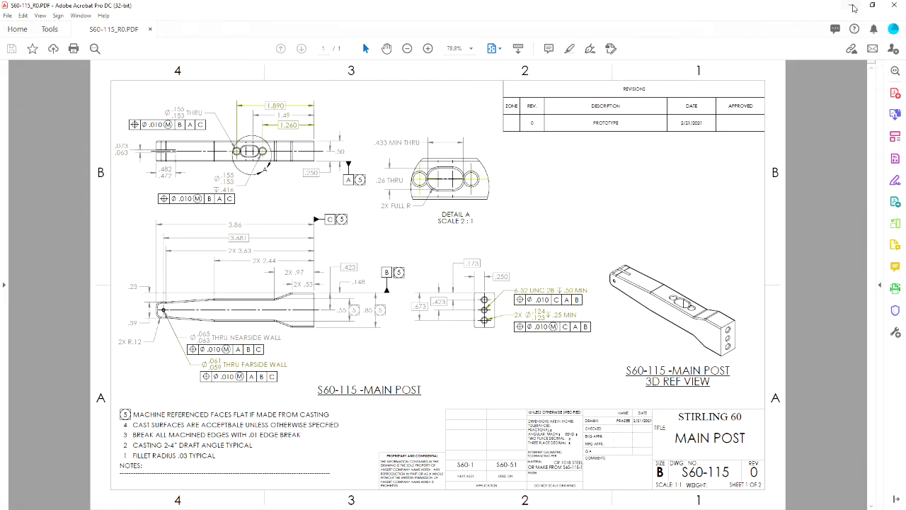
click(851, 5)
click(44, 8)
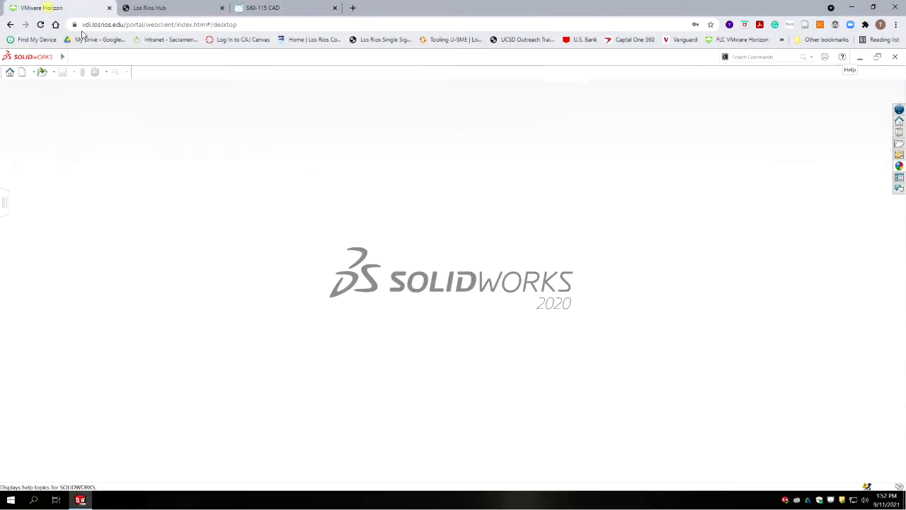
- Create a new part document and show the reference planes in the graphics area
click(22, 73)
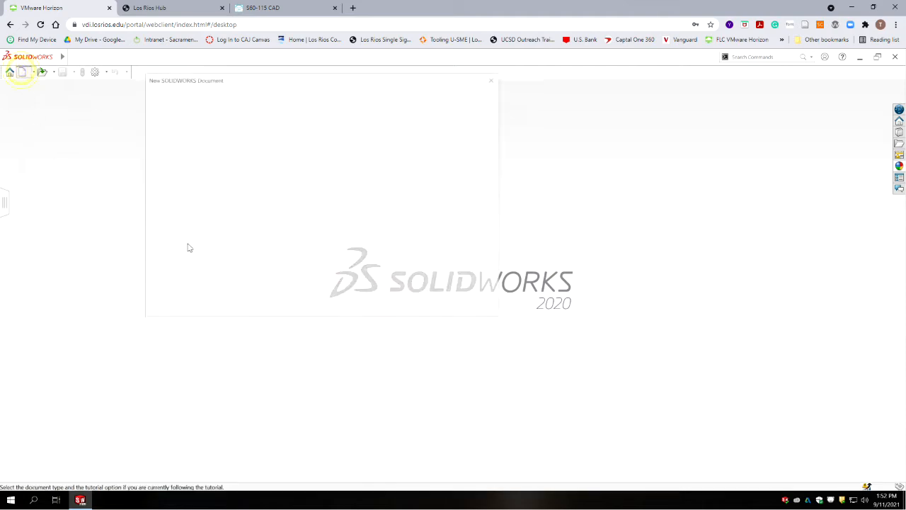
click(392, 304)
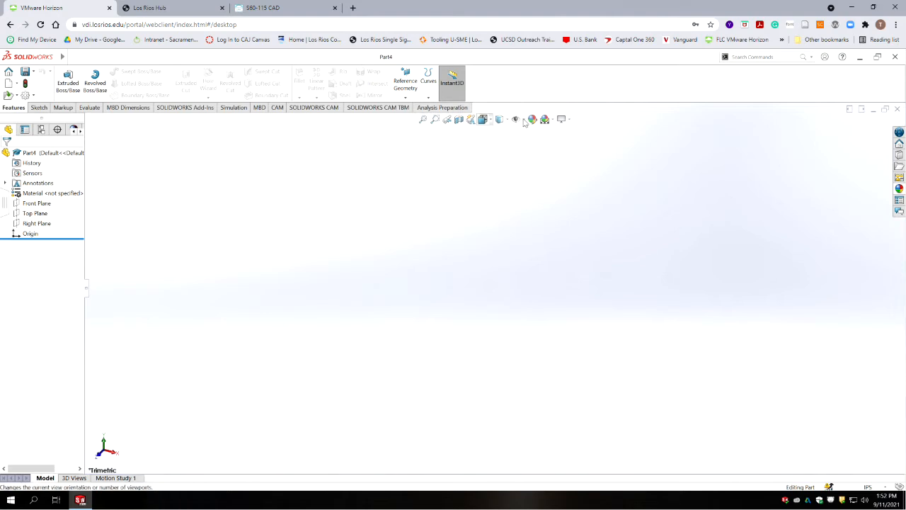
click(524, 121)
click(530, 136)
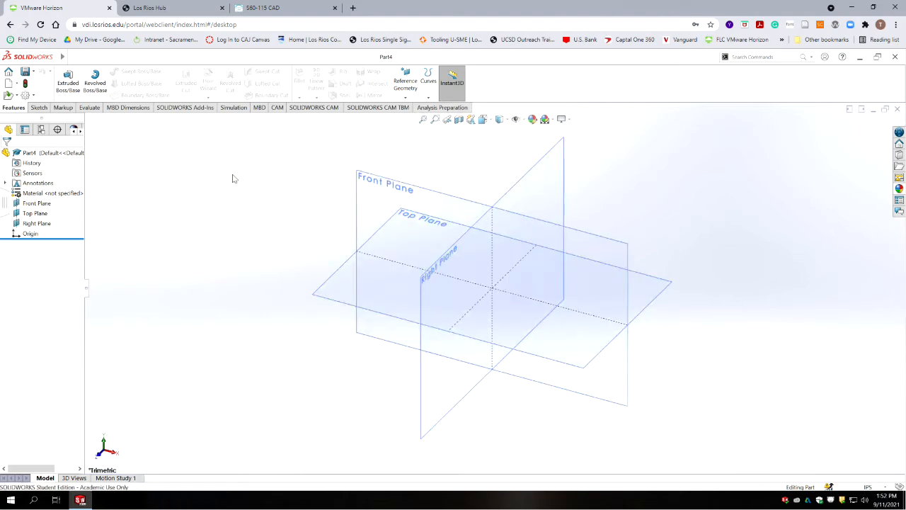
- Start a new sketch on the Front Plane
click(38, 107)
click(64, 79)
click(397, 184)
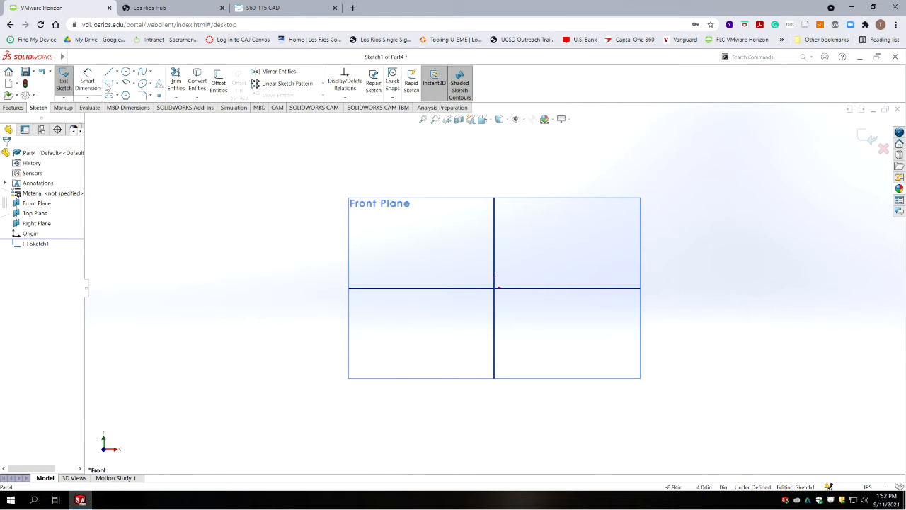
- Draw connected lines from the origin: about 0.74 in vertically up, horizontally left, about 0.5 in sloping down-left, and horizontally left again
click(110, 72)
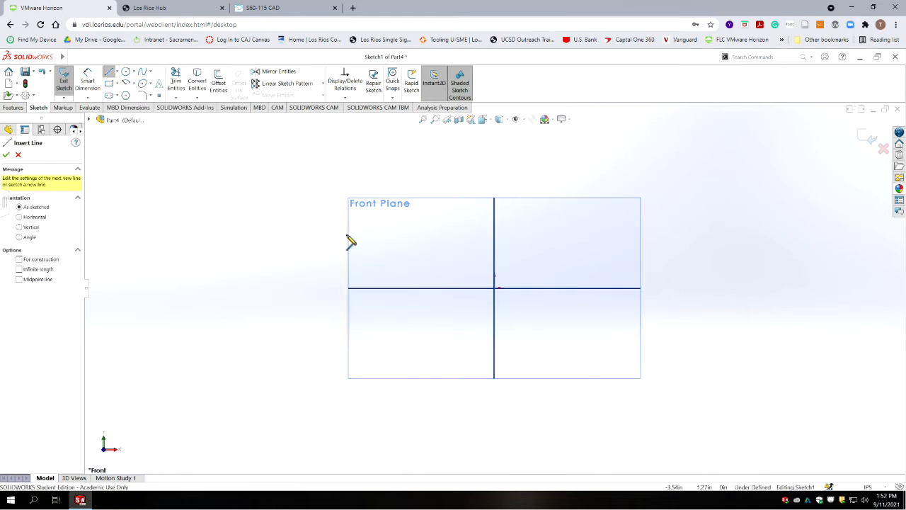
scroll(490, 297, down, 4)
scroll(497, 276, up, 2)
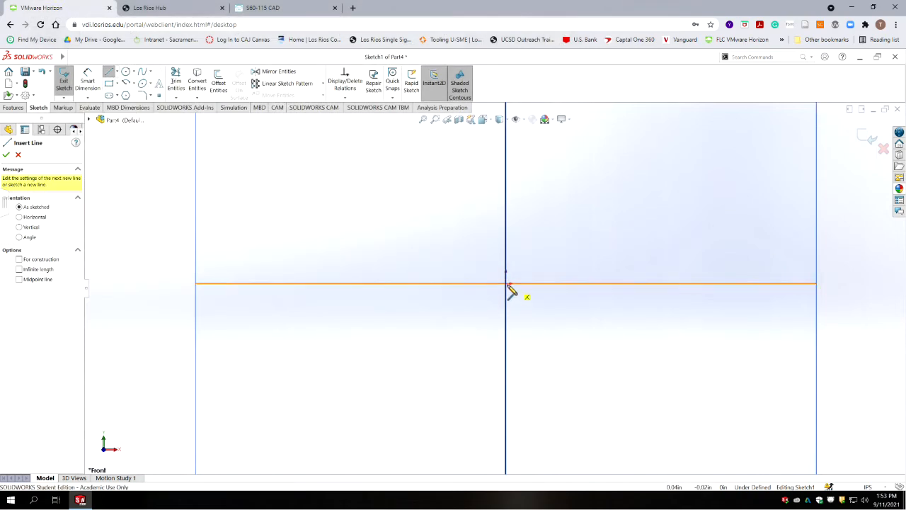
drag(507, 285, 507, 218)
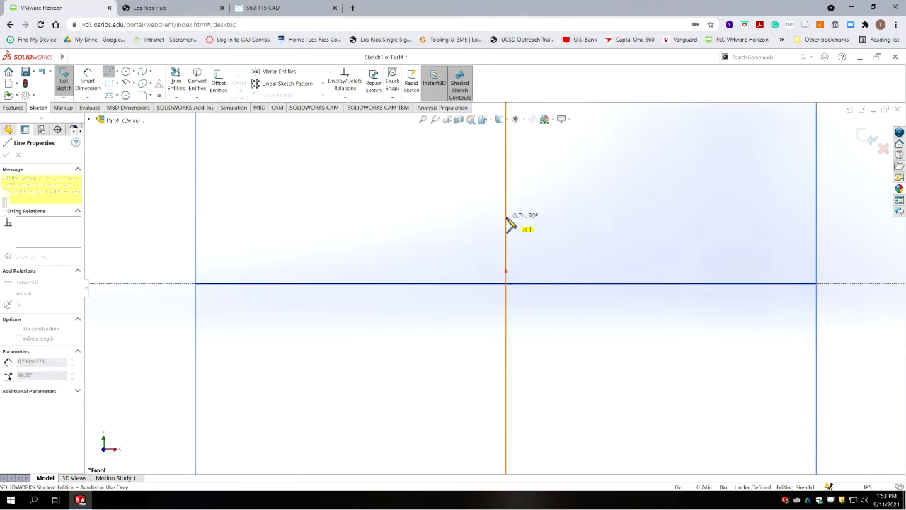
click(442, 218)
click(402, 235)
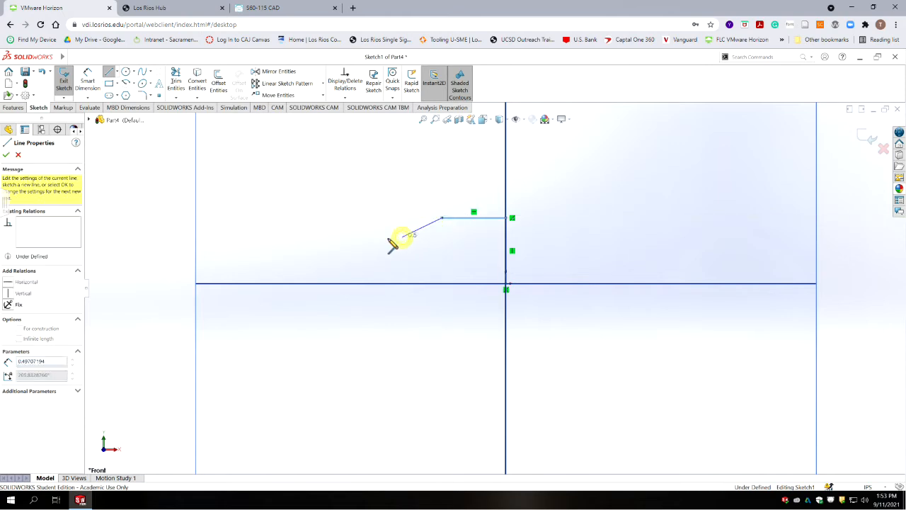
click(310, 237)
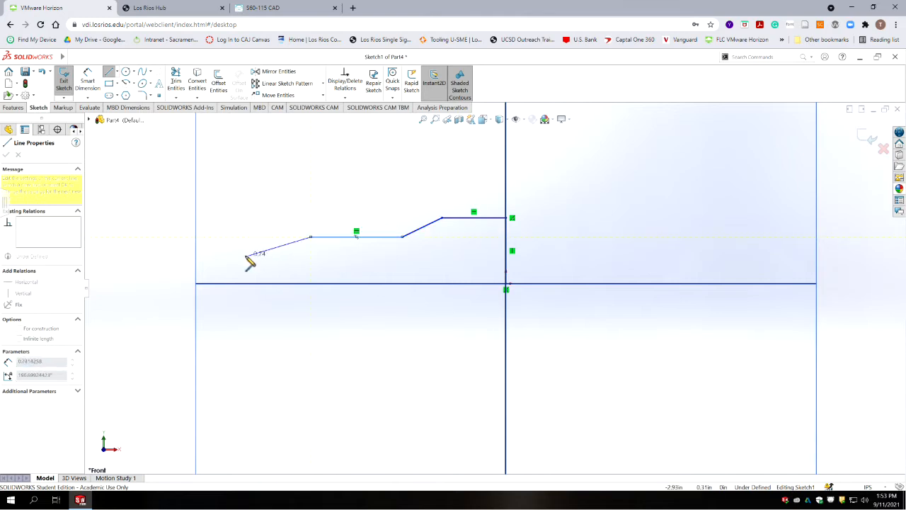
- Continue the profile with a down-left slope, a horizontal line about 0.6 in long, a tangent arc of about 0.21 in radius and a short vertical line
click(245, 254)
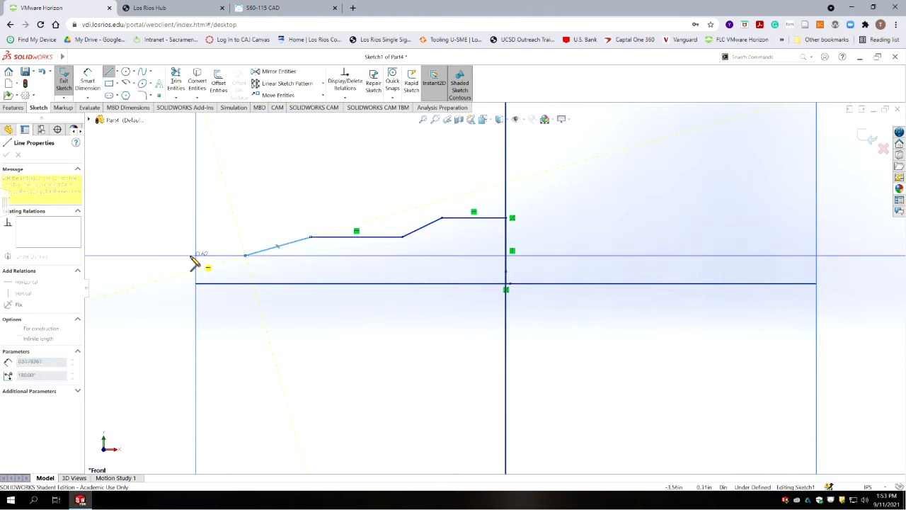
click(192, 255)
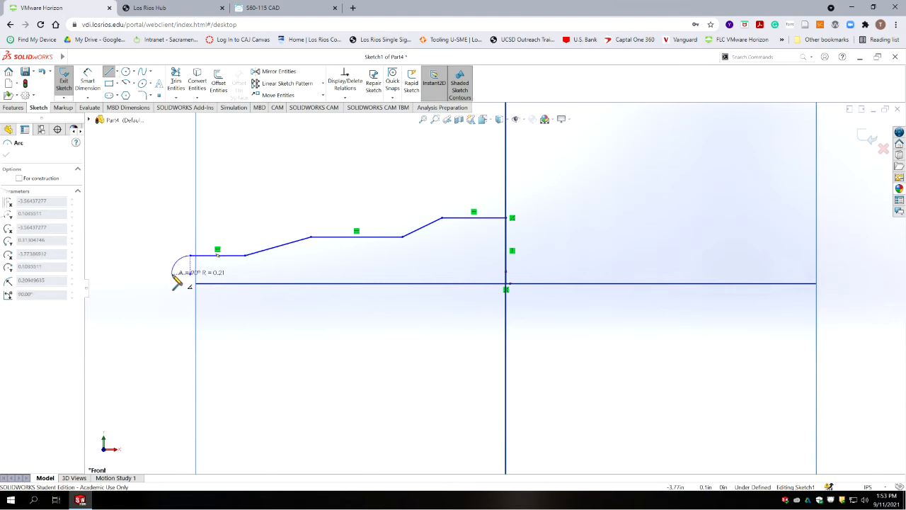
click(173, 274)
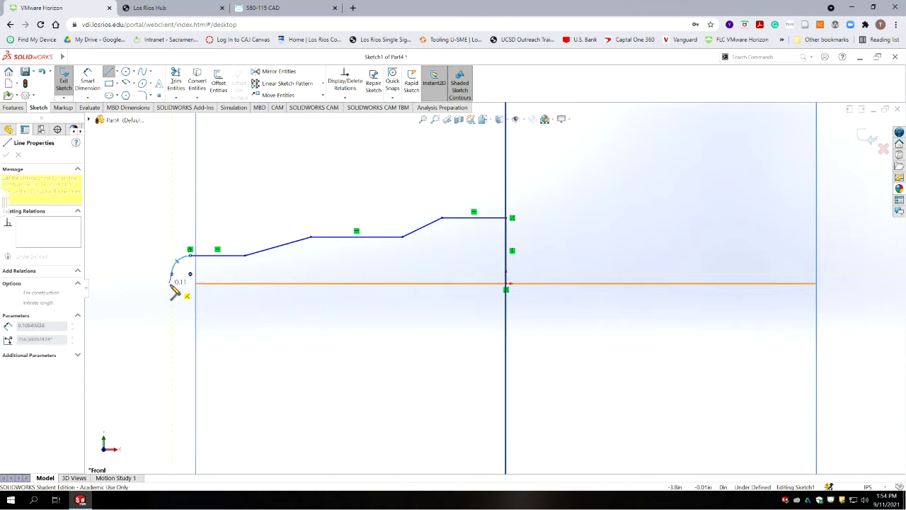
click(172, 287)
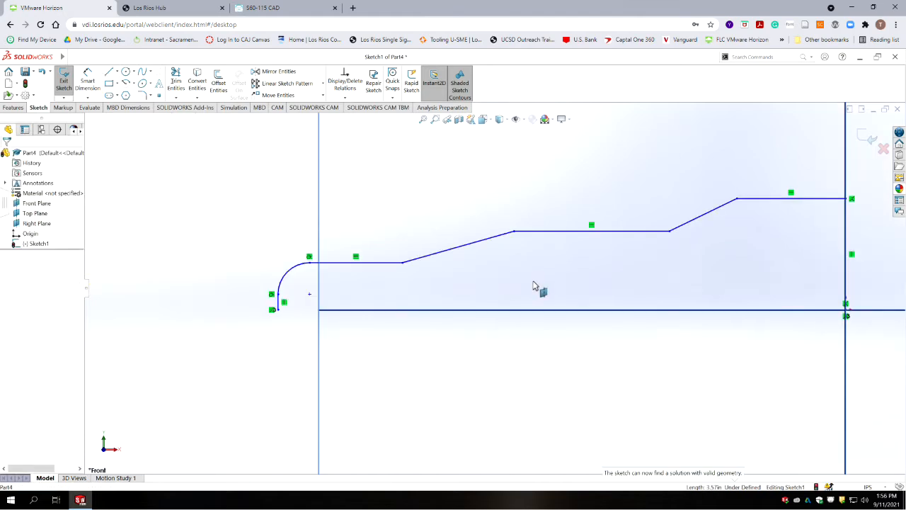
- Delete the coincident relation at the lower end of the short vertical line and extend that end to about 0.13 in below the horizontal axis
click(273, 312)
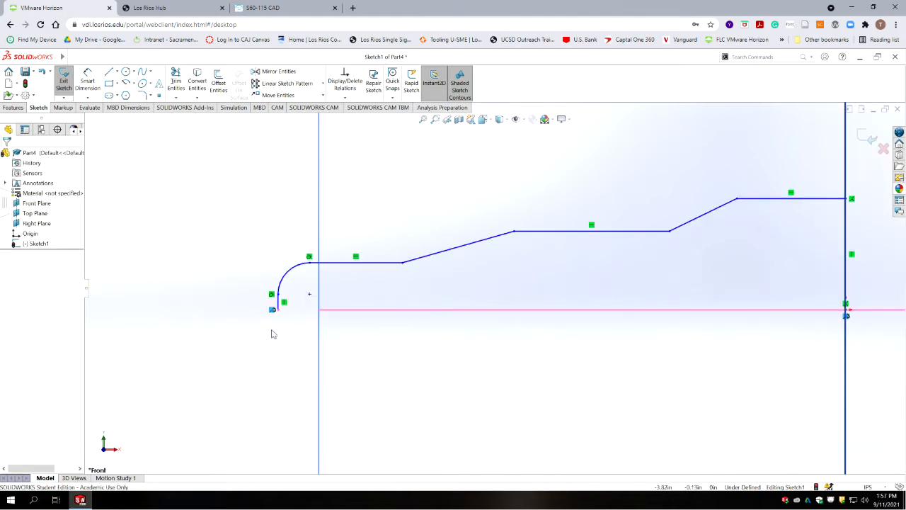
click(273, 332)
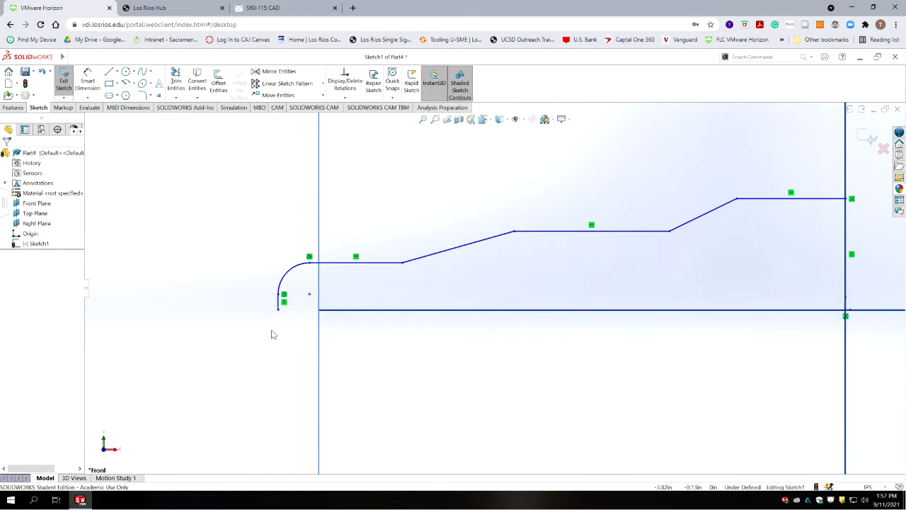
drag(278, 310, 278, 333)
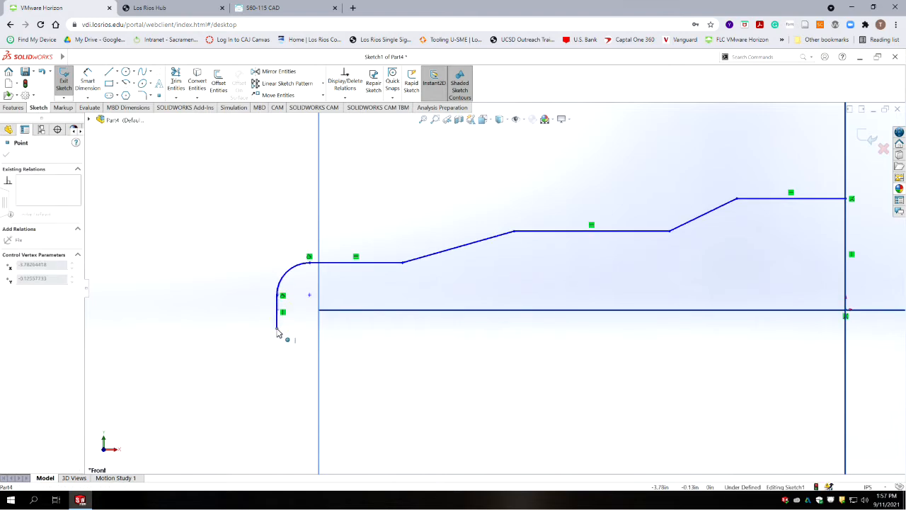
click(404, 370)
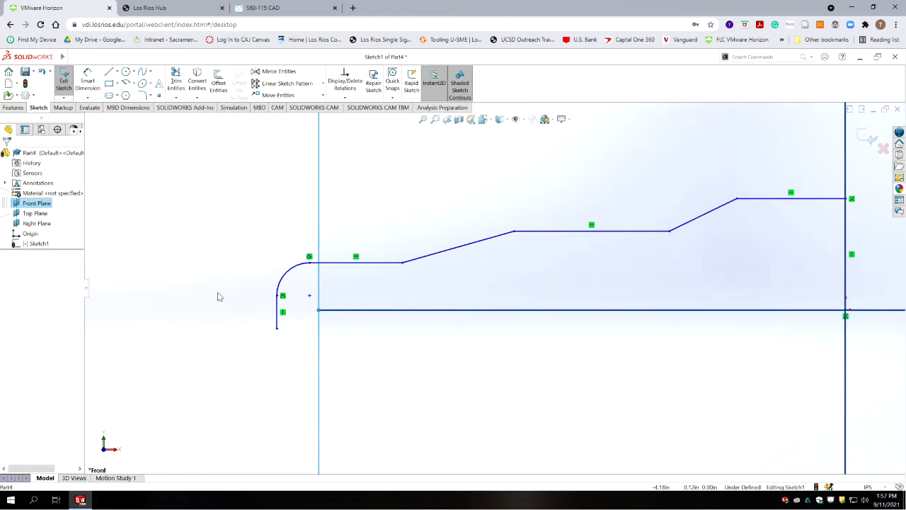
- Draw a centerline from the midpoint of the profile's short left vertical line to the origin
click(118, 76)
click(115, 102)
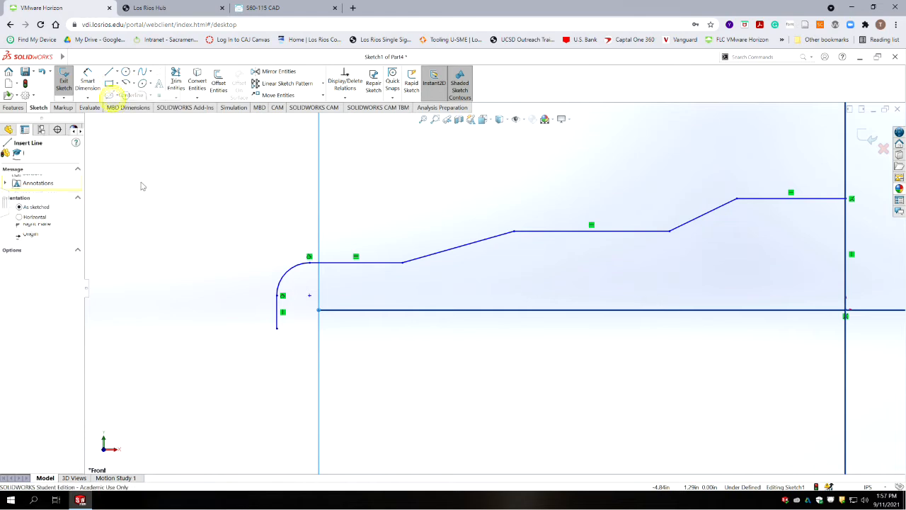
click(277, 312)
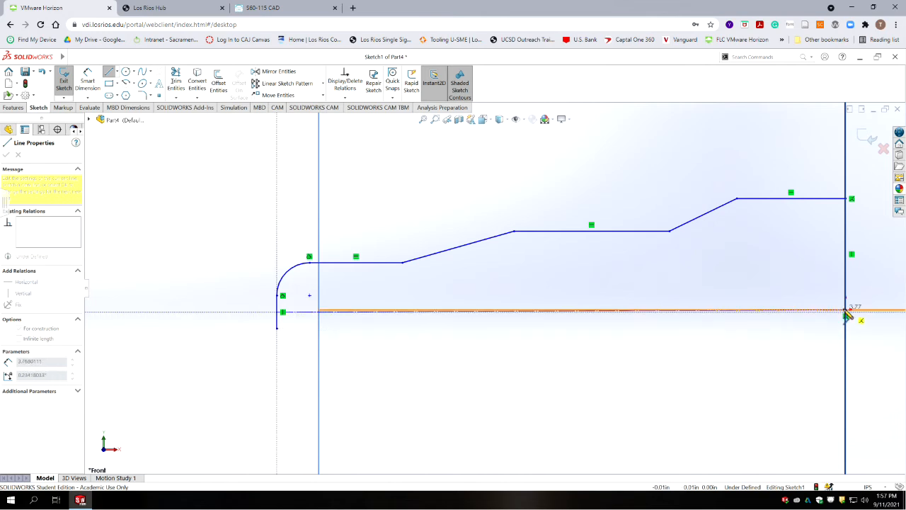
click(847, 313)
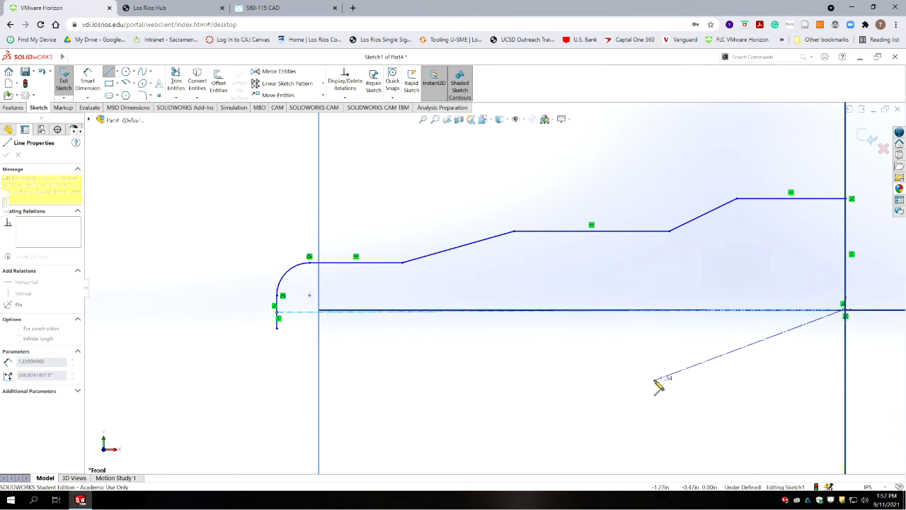
key(Escape)
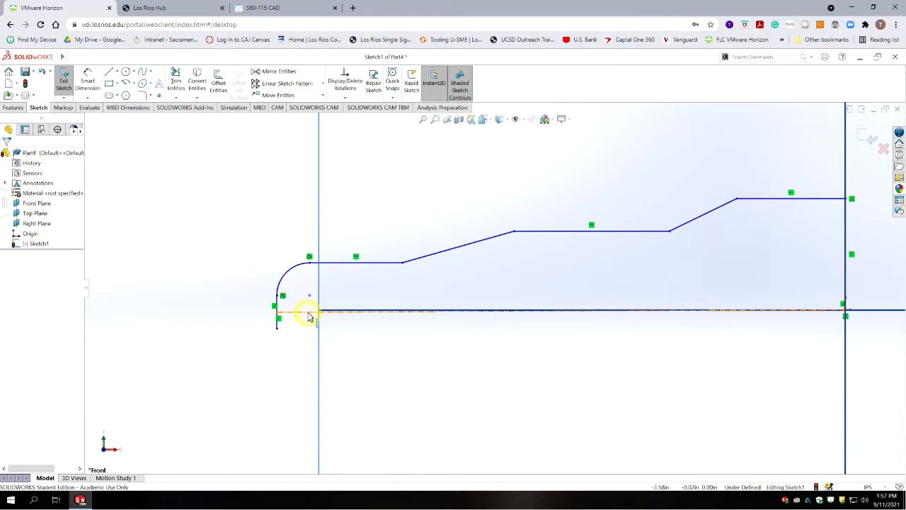
- Add a horizontal relation to the centerline
click(310, 315)
click(328, 280)
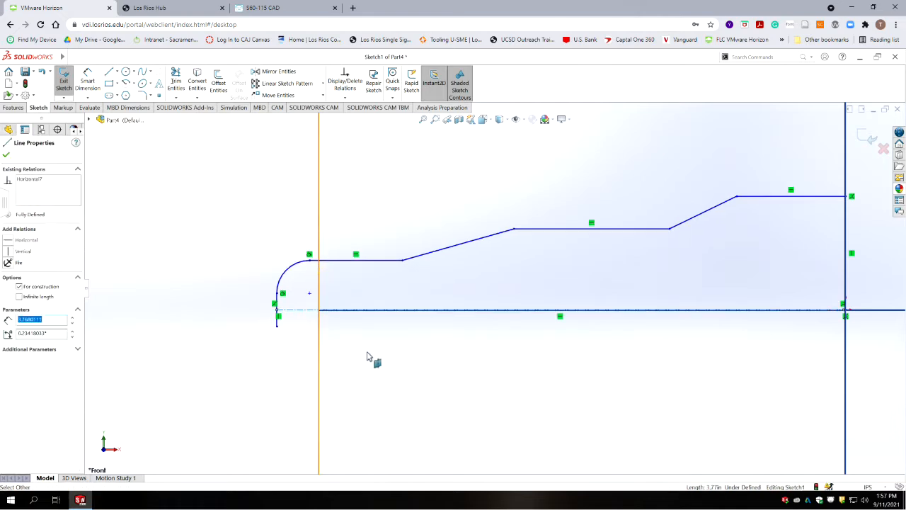
click(473, 379)
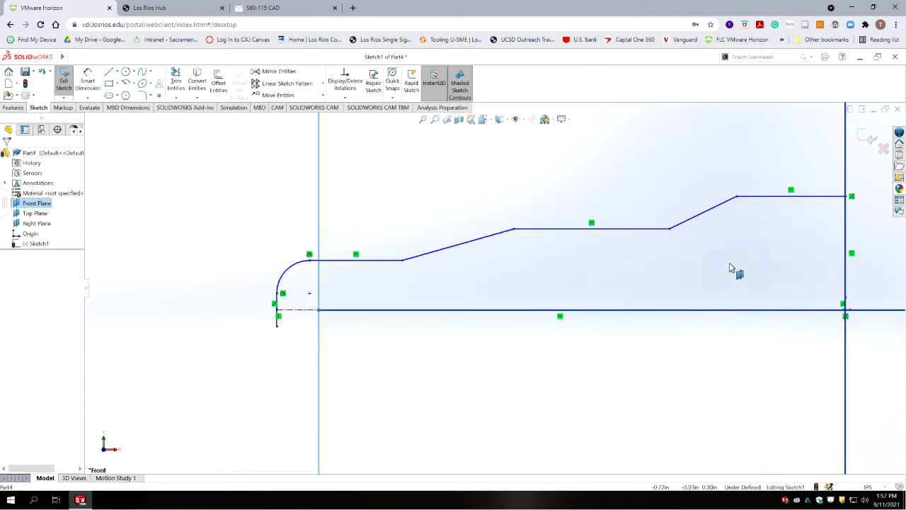
click(301, 311)
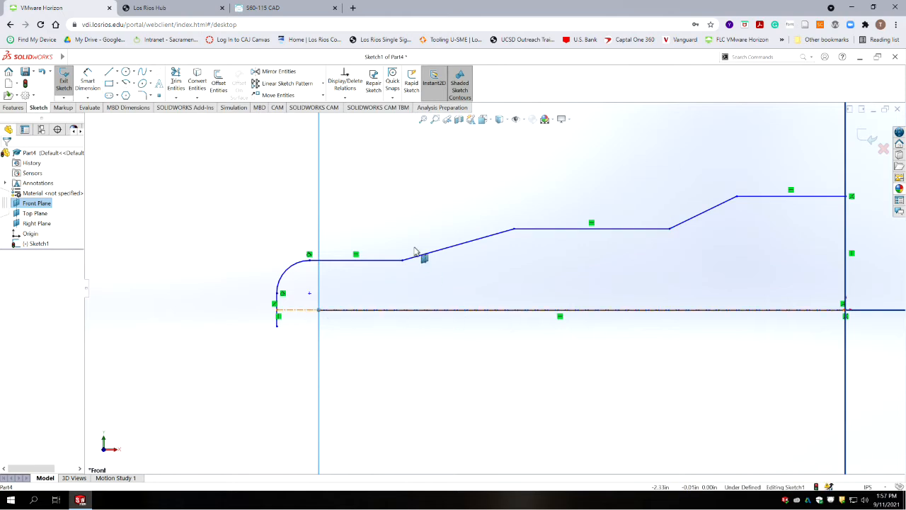
- Dimension the profile's overall length from the short left vertical line to the vertical line at the origin and set it to 3.86 in
scroll(612, 344, up, 3)
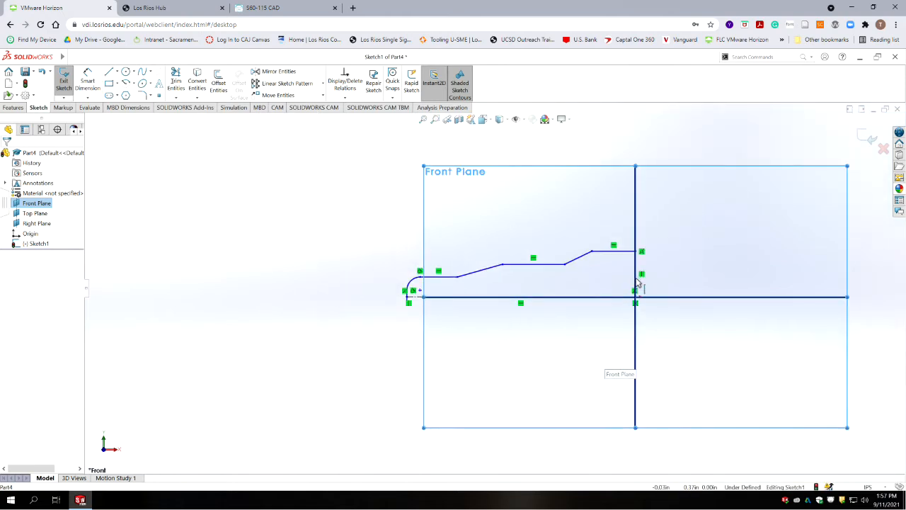
scroll(631, 259, down, 4)
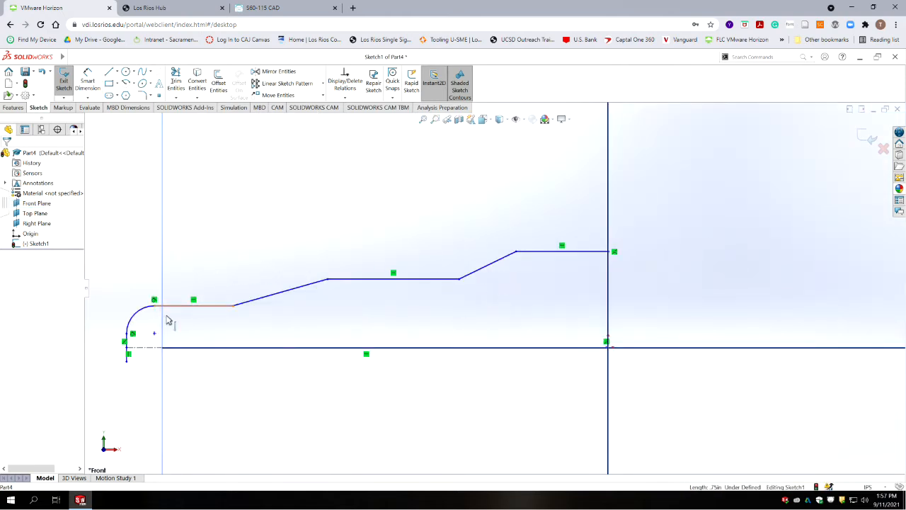
scroll(524, 283, up, 4)
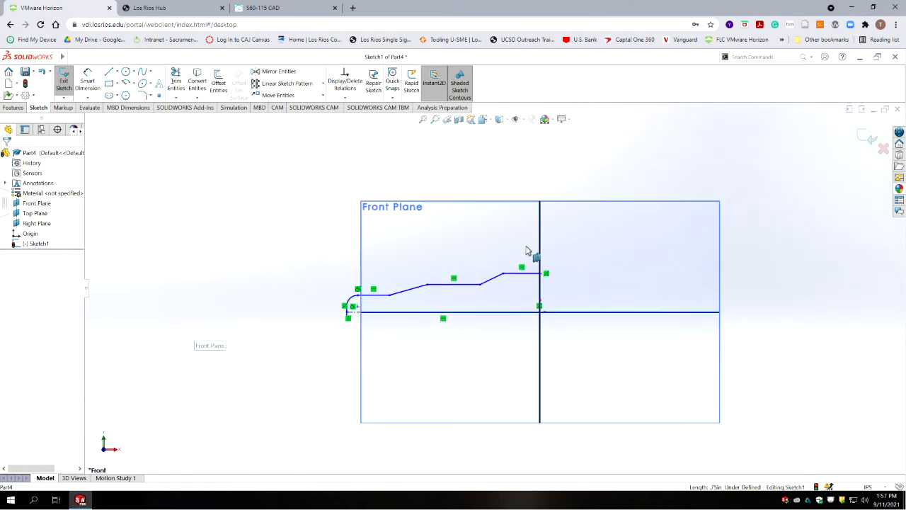
scroll(520, 251, down, 3)
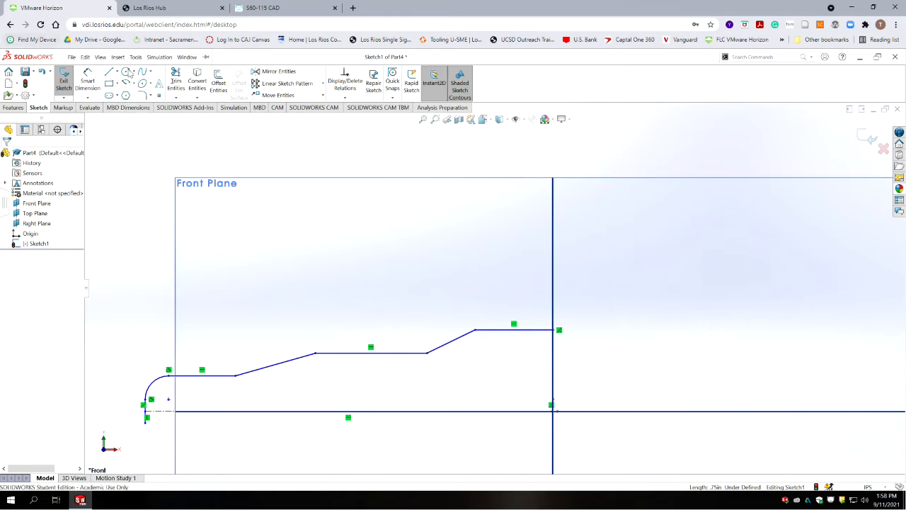
click(87, 79)
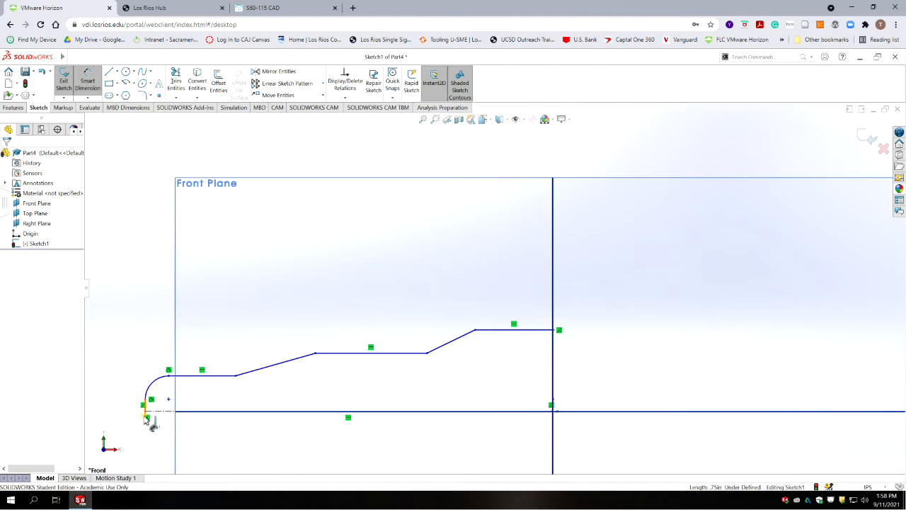
click(147, 421)
click(551, 423)
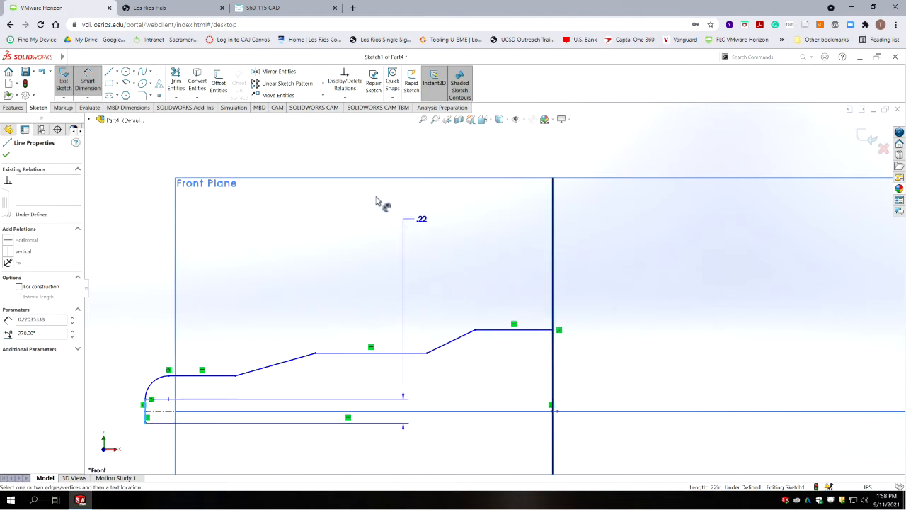
click(442, 199)
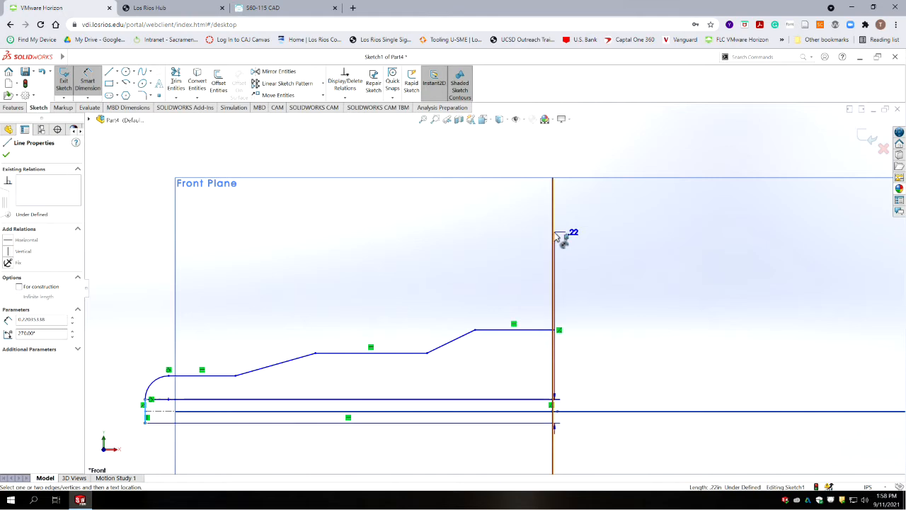
click(556, 235)
click(424, 237)
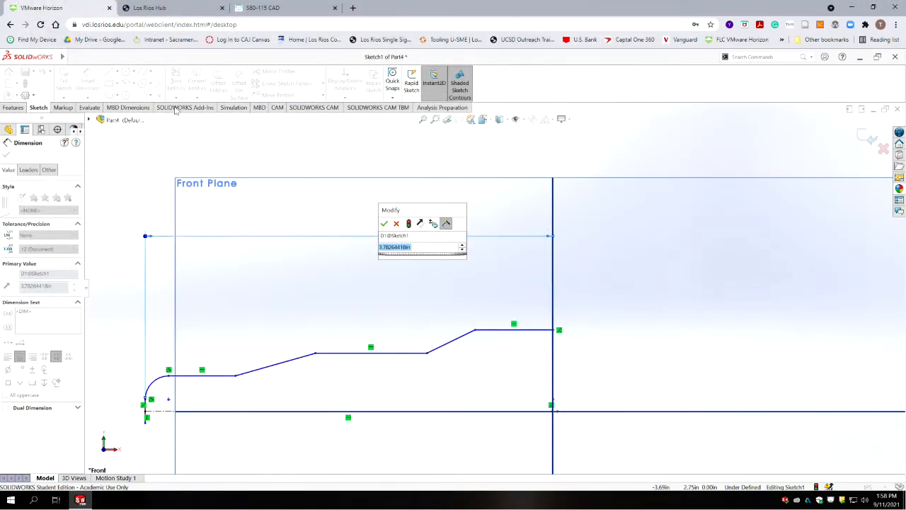
text(7.000)
key(Return)
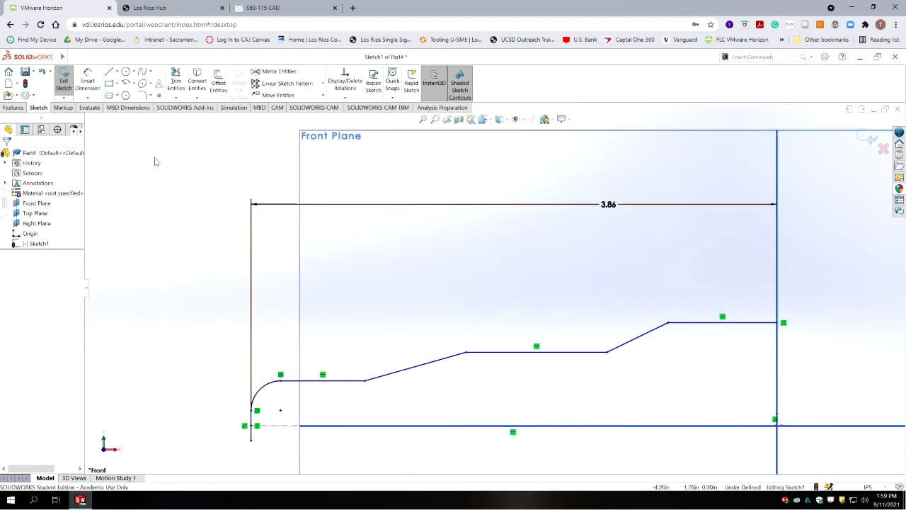
- Dimension the radius of the profile's corner arc and set it to 0.12 in
click(88, 79)
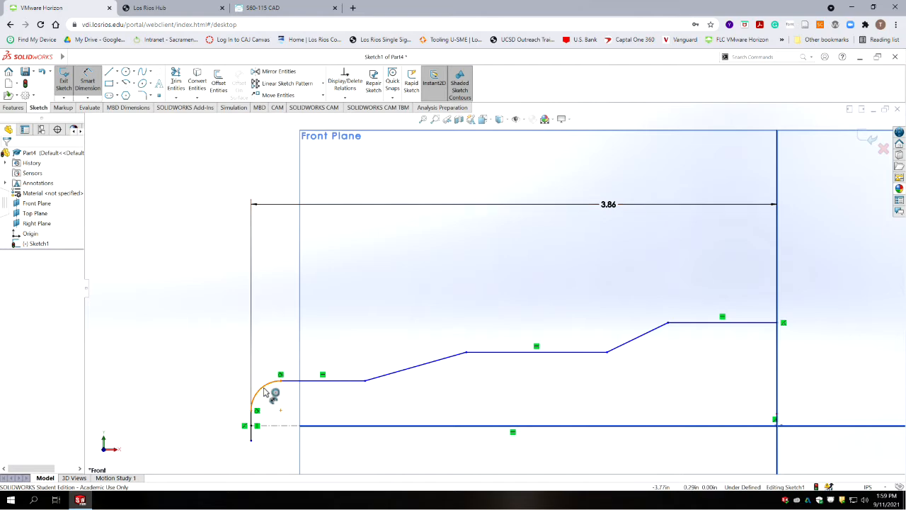
click(262, 385)
click(179, 330)
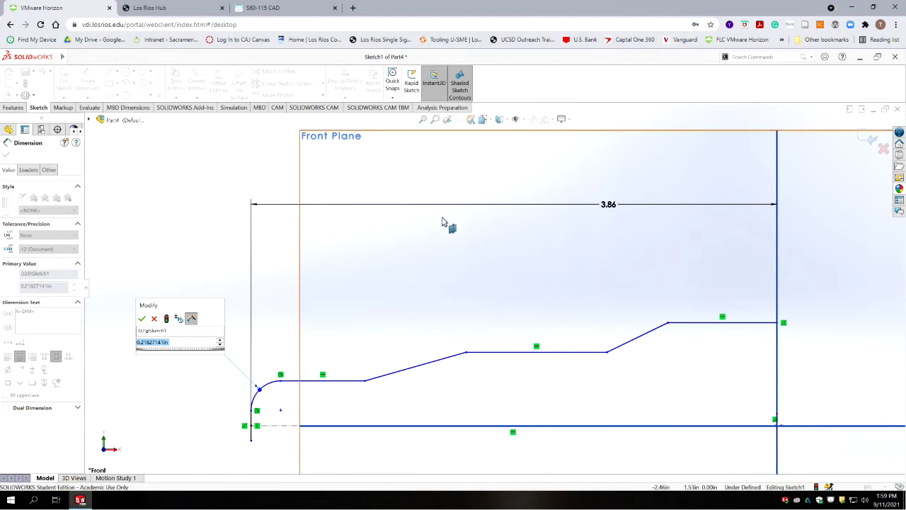
text(.12)
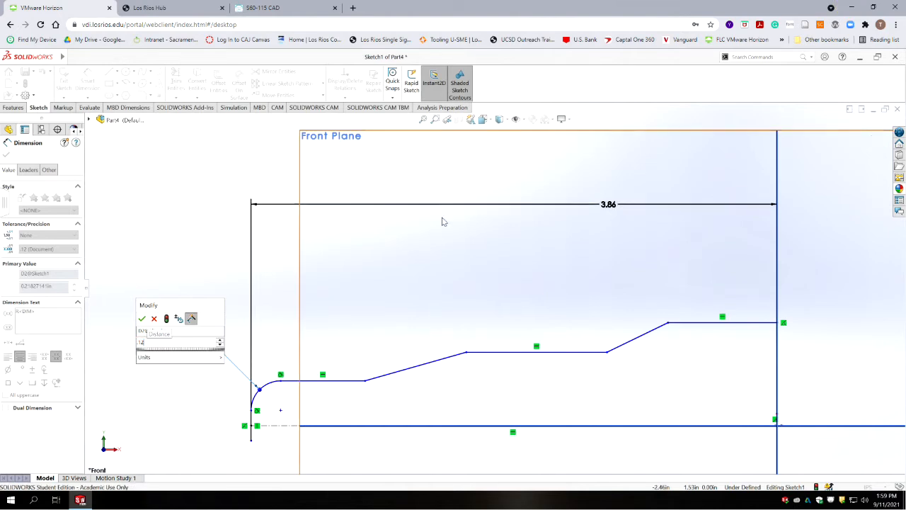
key(Return)
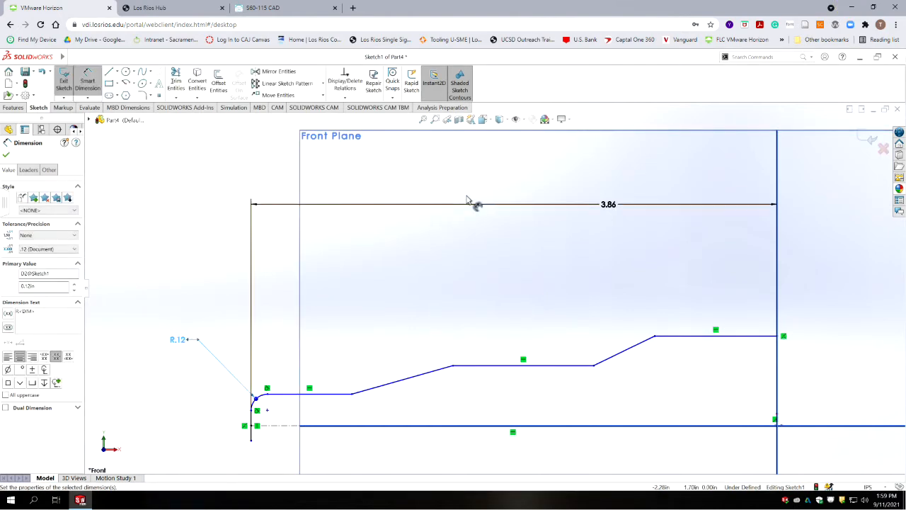
- Dimension the horizontal distance from the lower end of the long sloped line to the vertical line at the origin and set it to 3.63 in
click(351, 395)
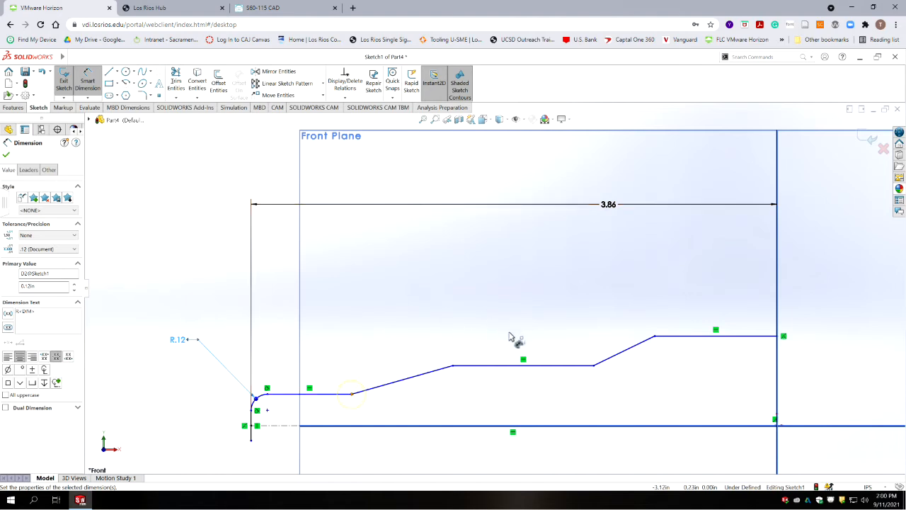
click(776, 271)
click(534, 235)
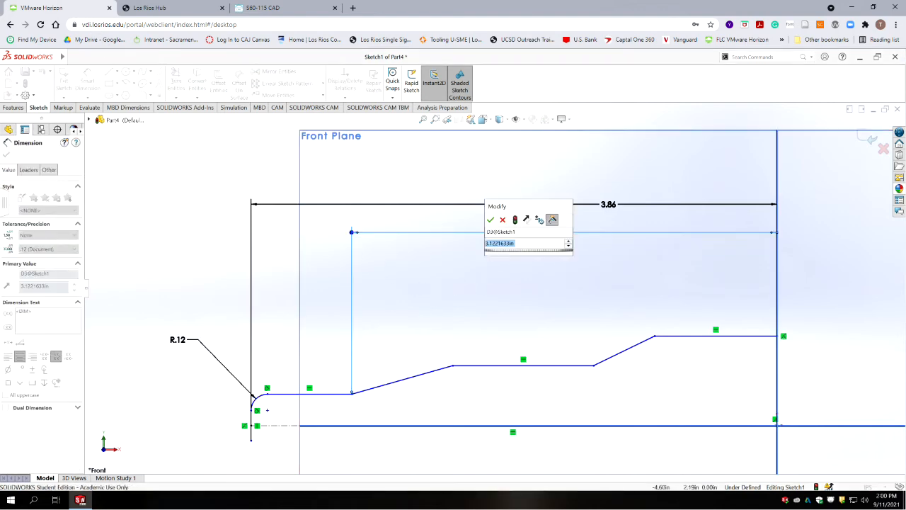
key(alt+Tab)
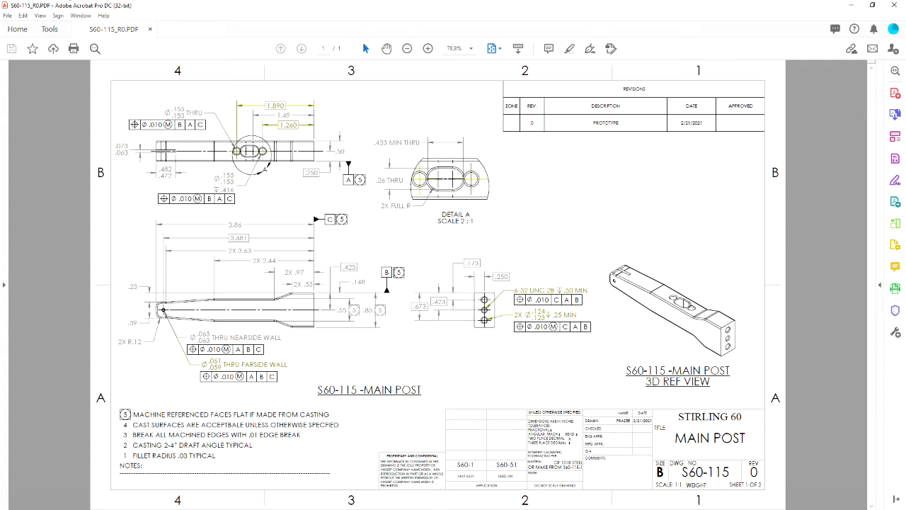
key(alt+Tab)
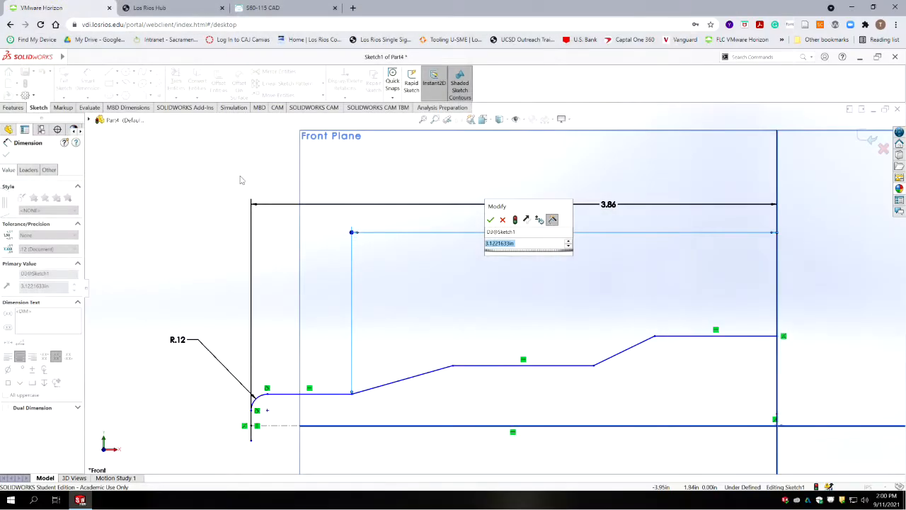
text(3)
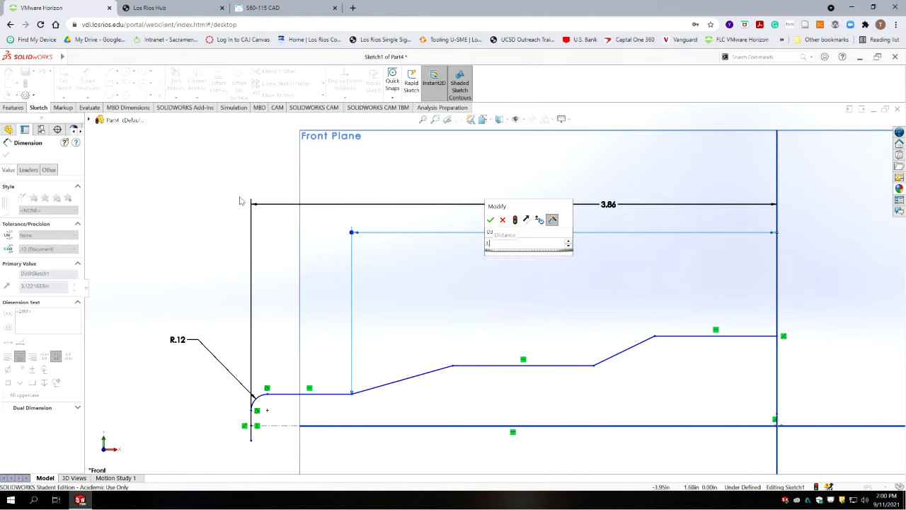
text(.63)
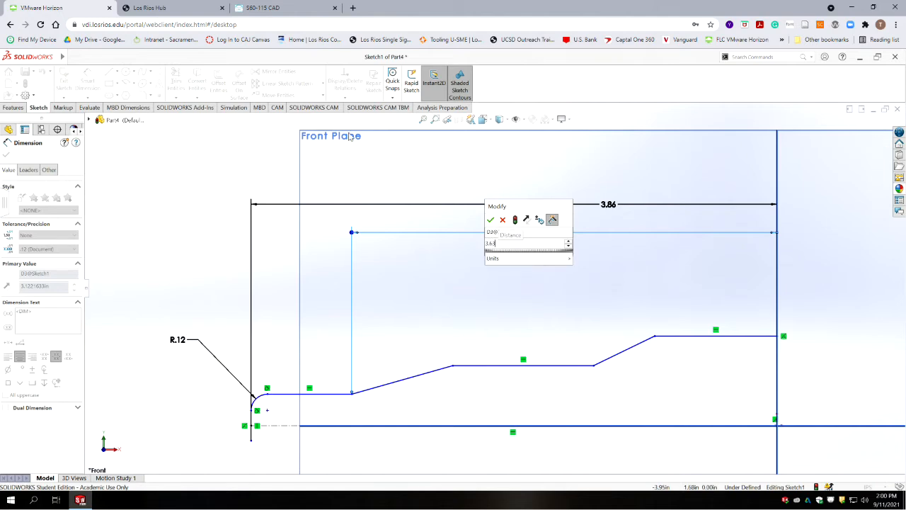
click(491, 220)
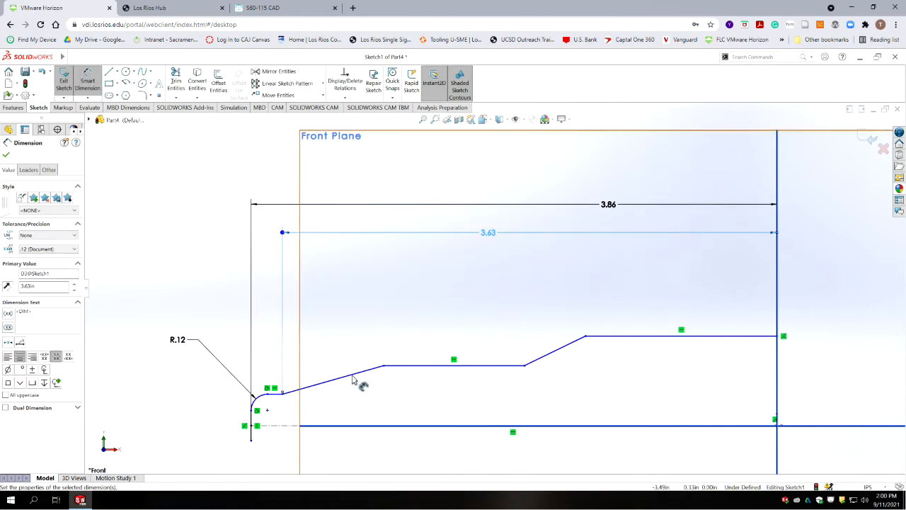
- Dimension the upper end of the long sloped line from the vertical line at the origin and set it to 2.44 in
click(383, 366)
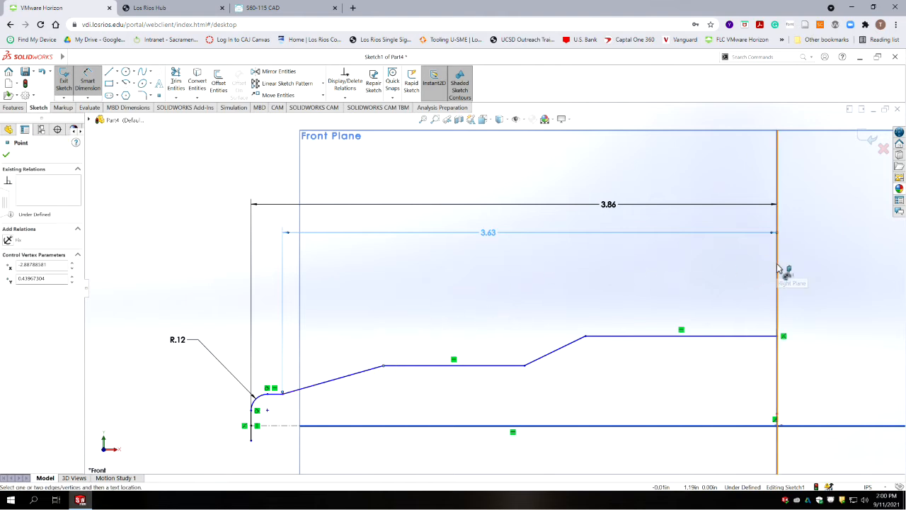
click(586, 244)
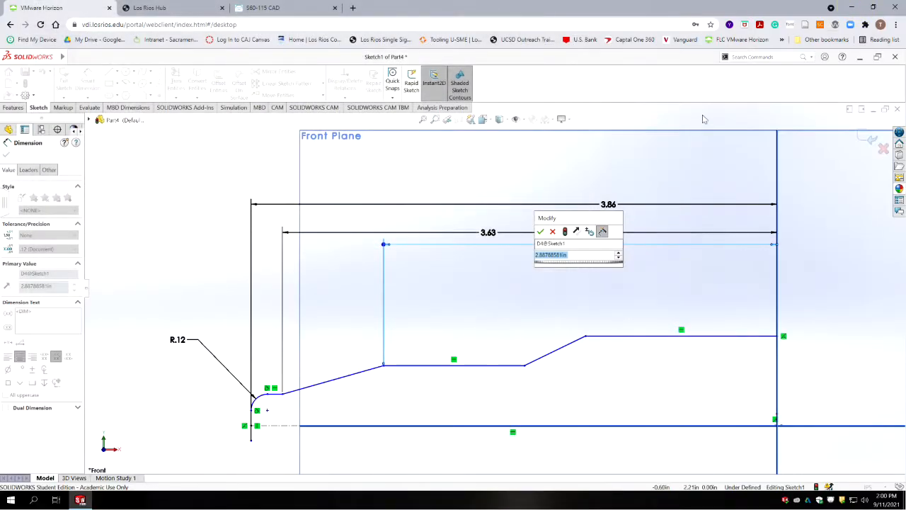
text(2.44)
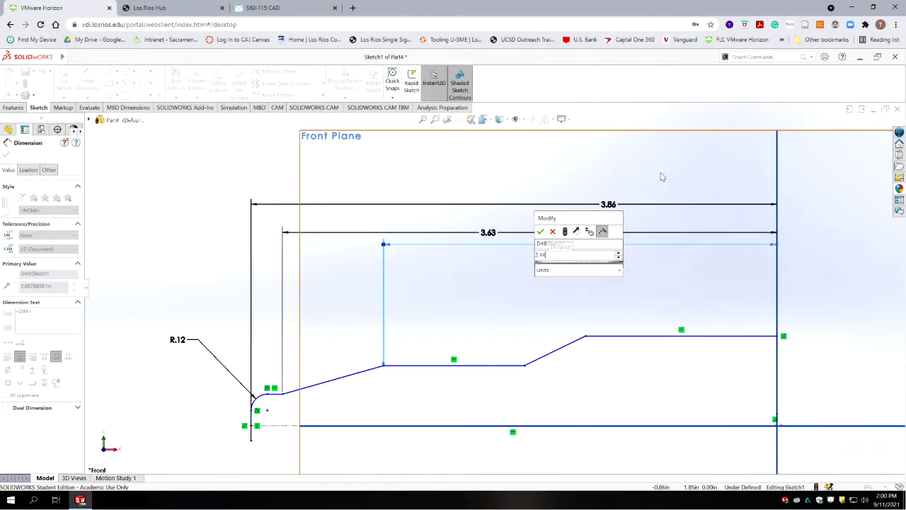
key(Return)
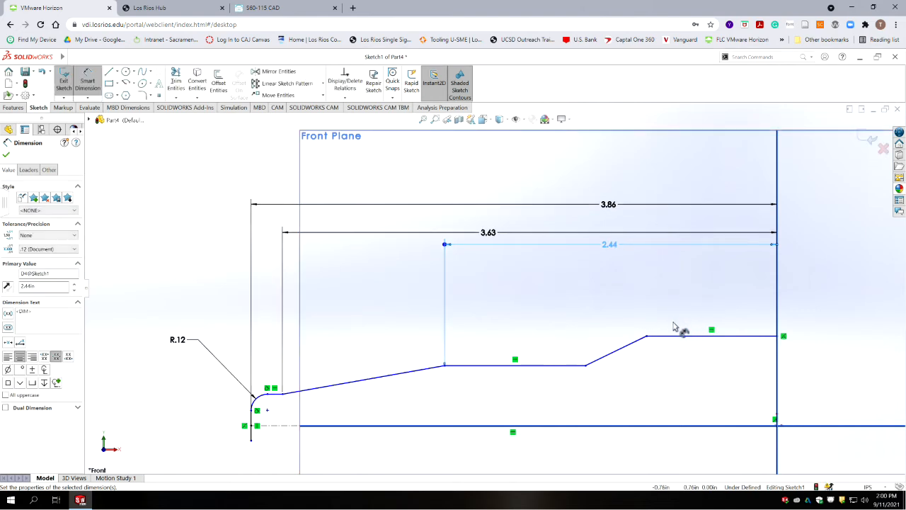
- Dimension the lower end of the short sloped line from the vertical line at the origin, using the drawing's value of 0.97 in
click(586, 365)
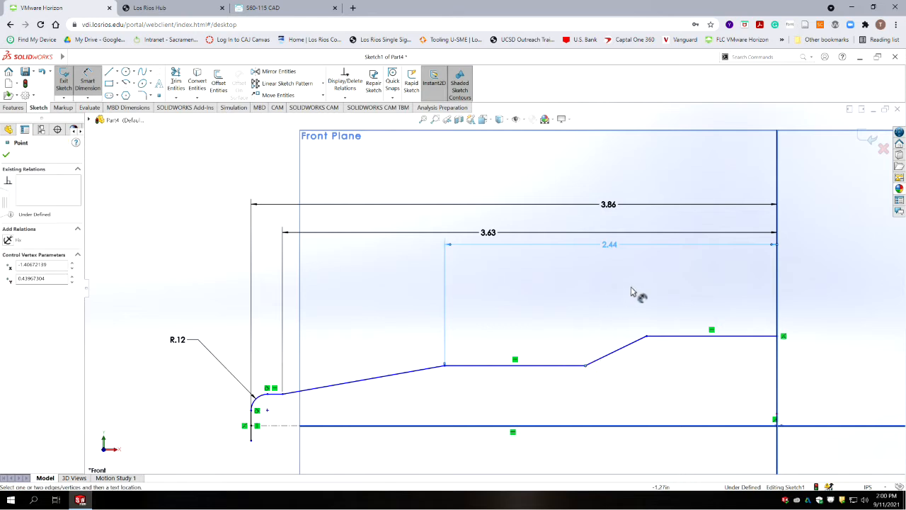
click(779, 297)
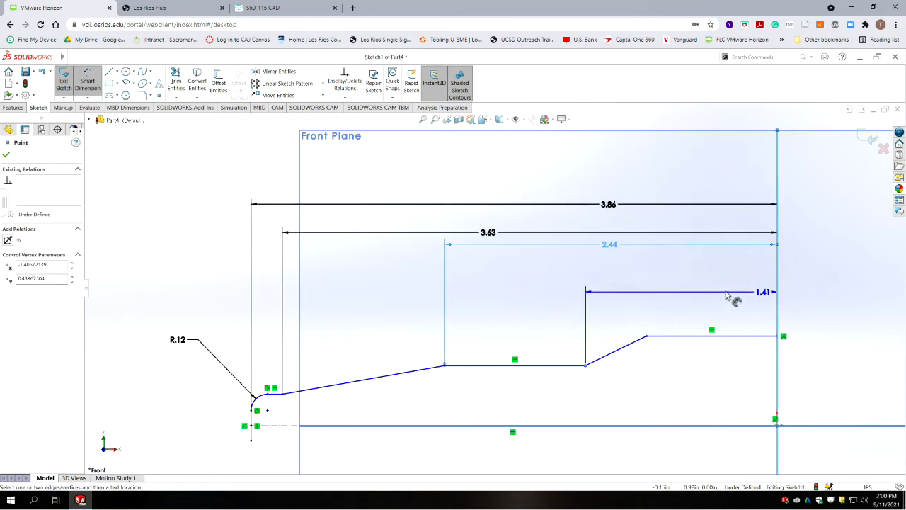
click(641, 275)
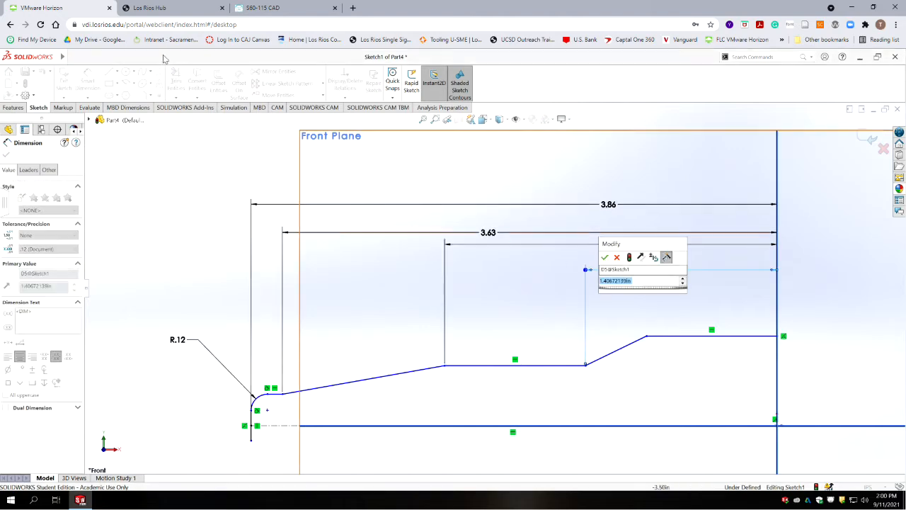
key(alt+Tab)
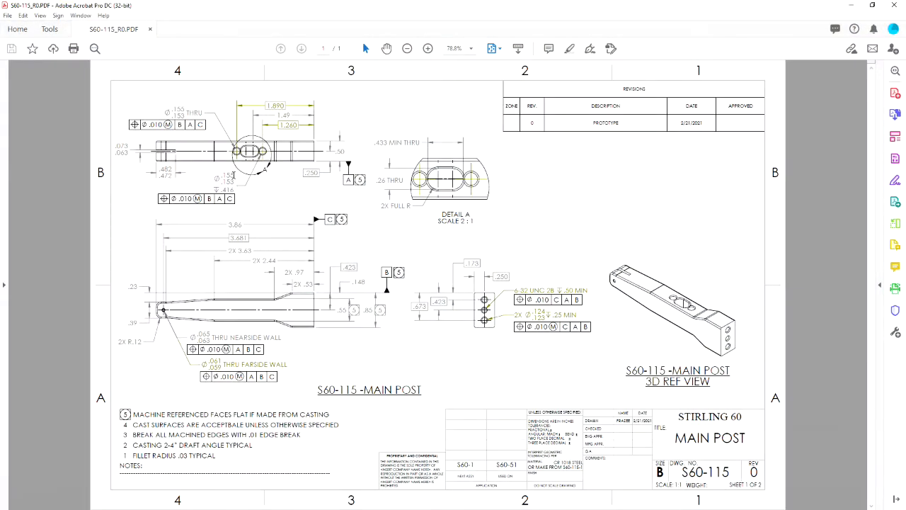
key(alt+Tab)
text(.97)
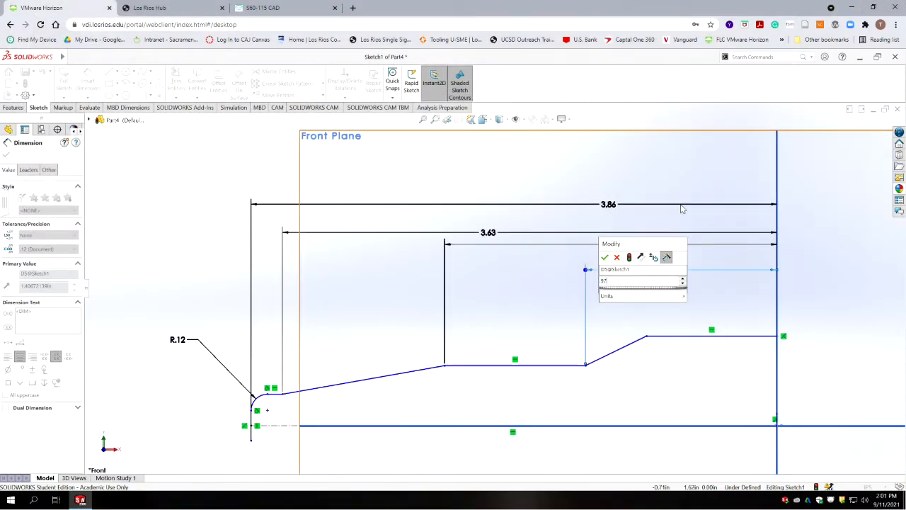
key(Return)
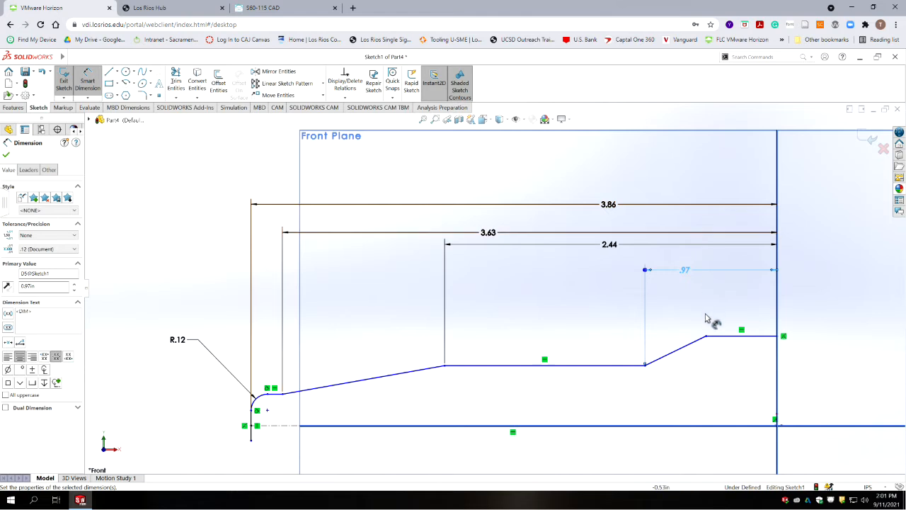
- Dimension the length of the highest horizontal line, next to the origin's vertical line, and set it to 0.53 in
click(725, 336)
click(726, 302)
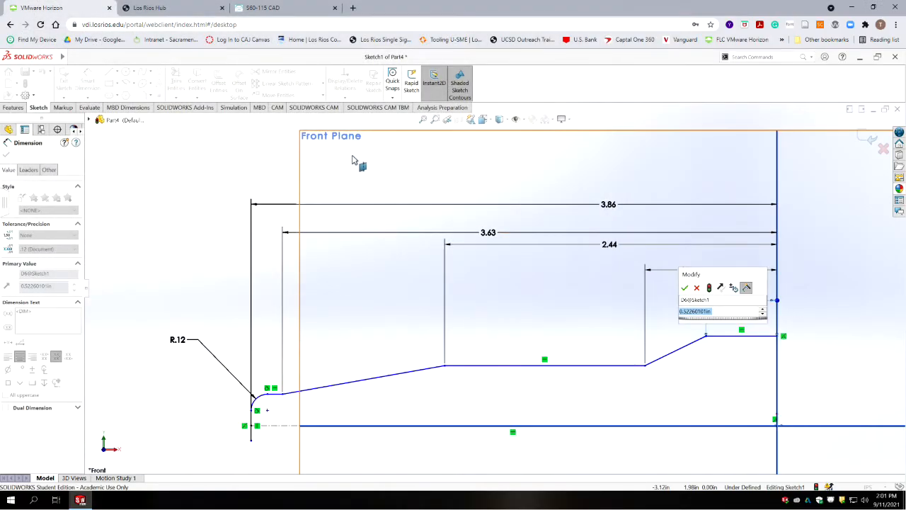
text(.53)
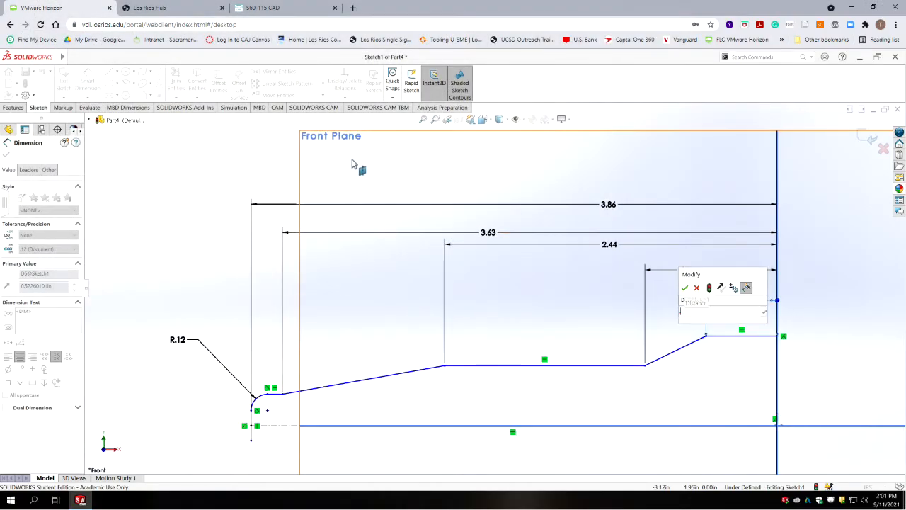
key(Return)
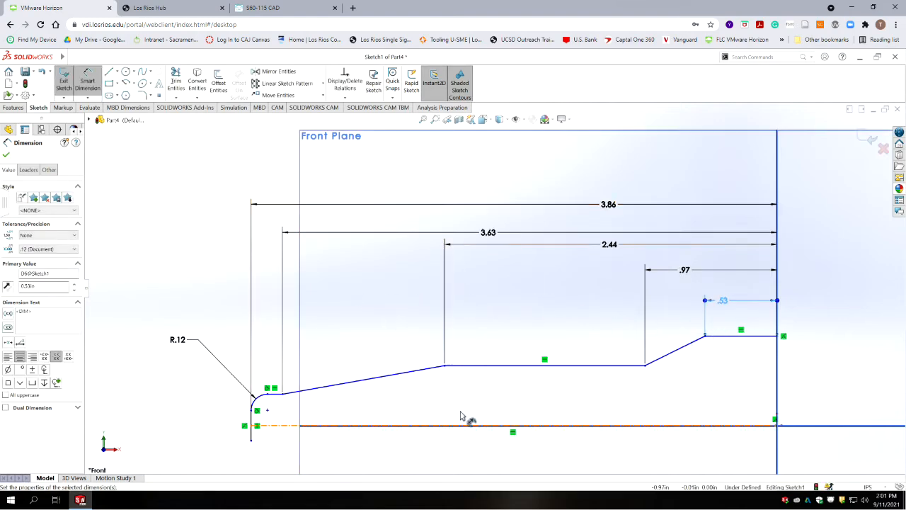
- Add a doubled height dimension across the centerline for the highest horizontal line and set it to the drawing's 0.85 in
scroll(747, 452, up, 2)
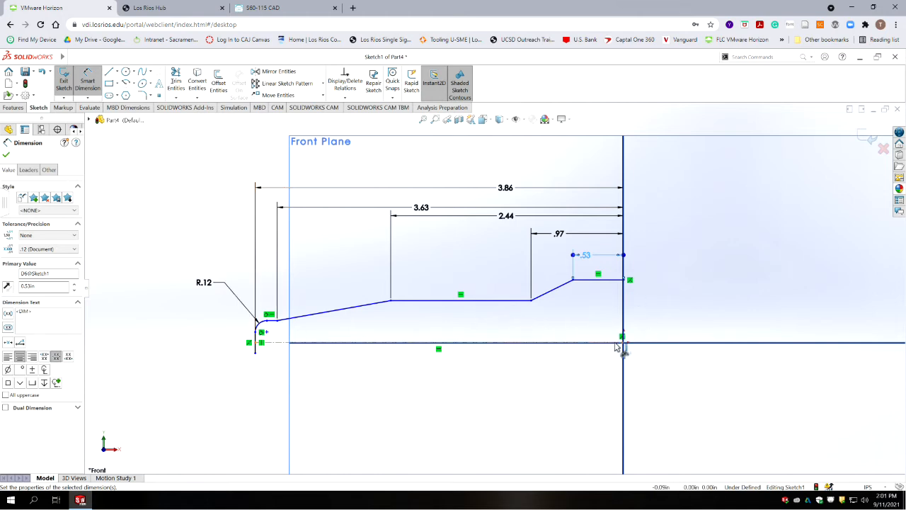
click(616, 283)
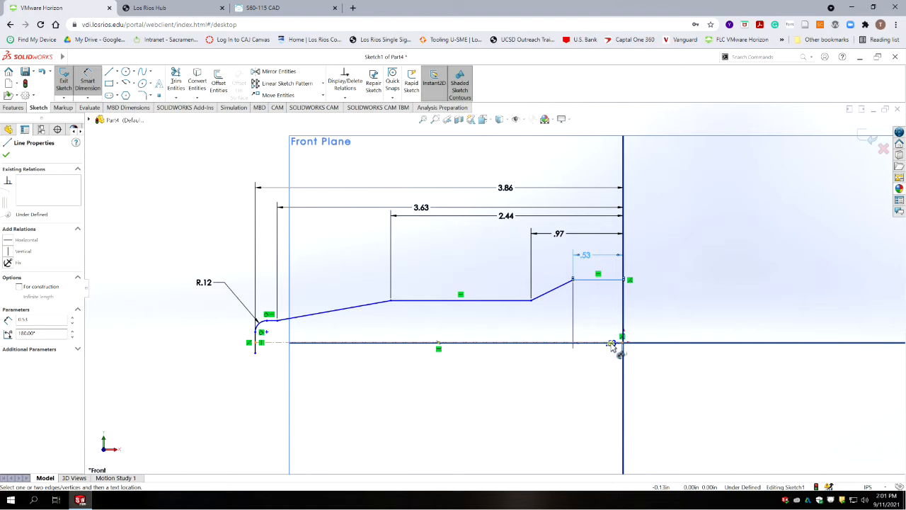
click(613, 345)
click(668, 376)
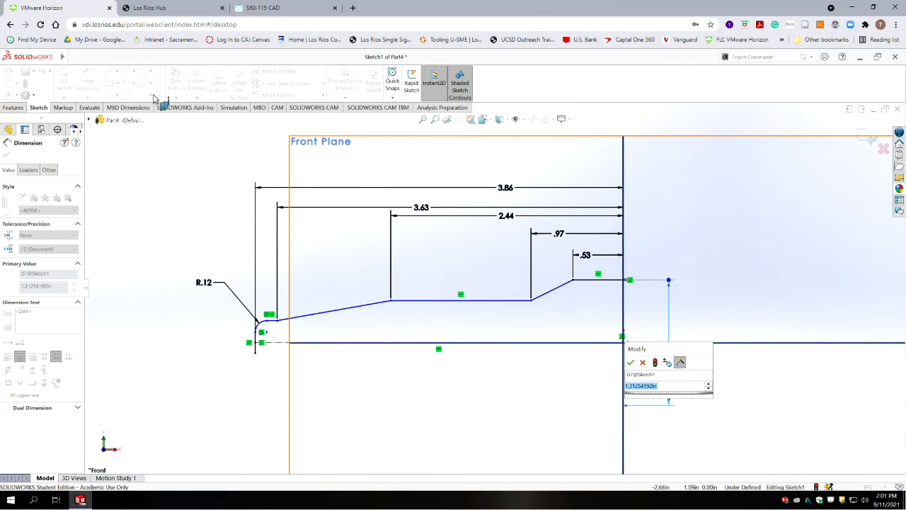
key(alt+Tab)
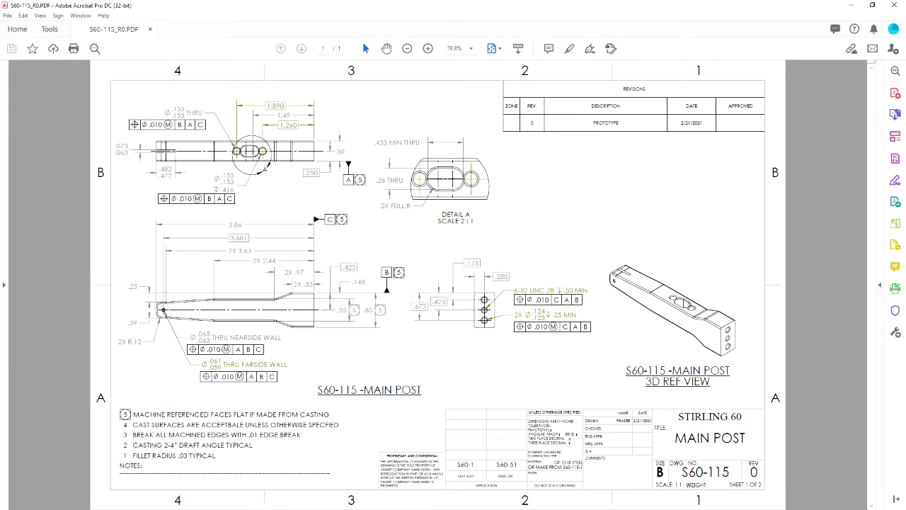
key(alt+Tab)
text(.85)
key(Return)
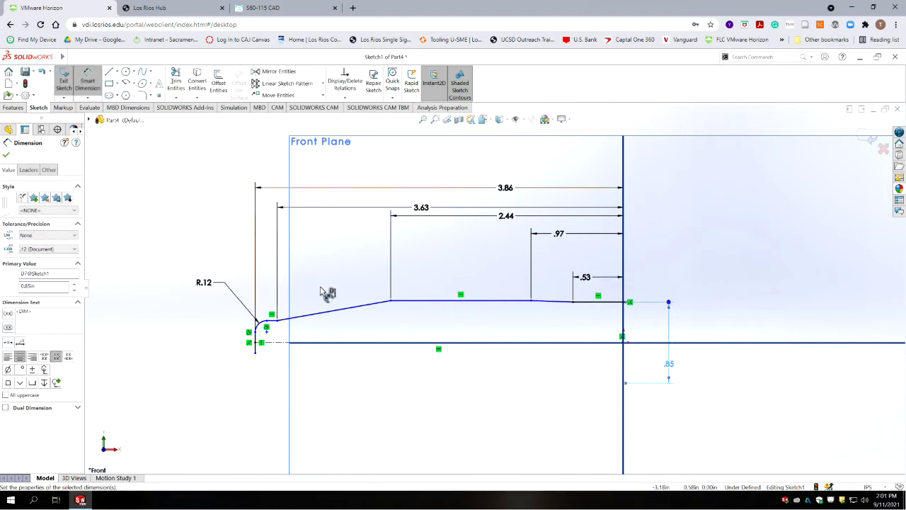
- Add a doubled height dimension across the centerline at the lower end of the short sloped line and set it to 0.55 in
click(532, 303)
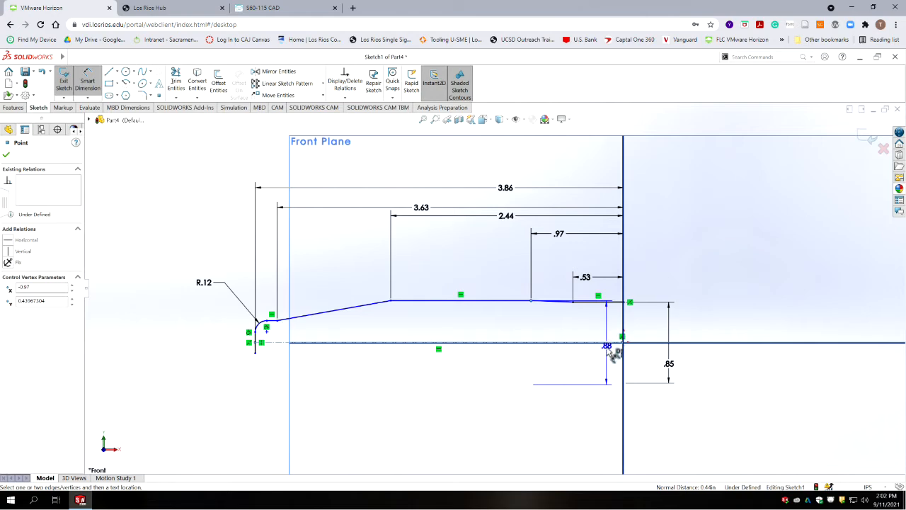
click(636, 353)
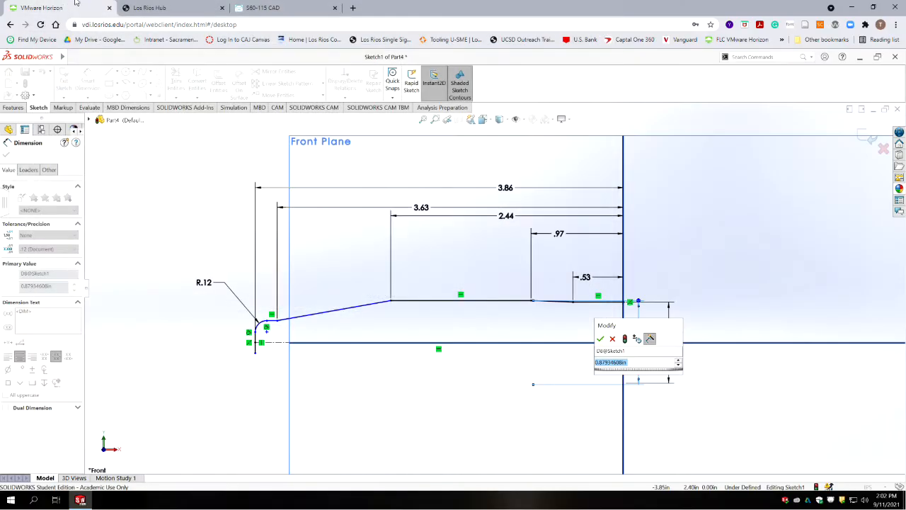
key(BackSpace)
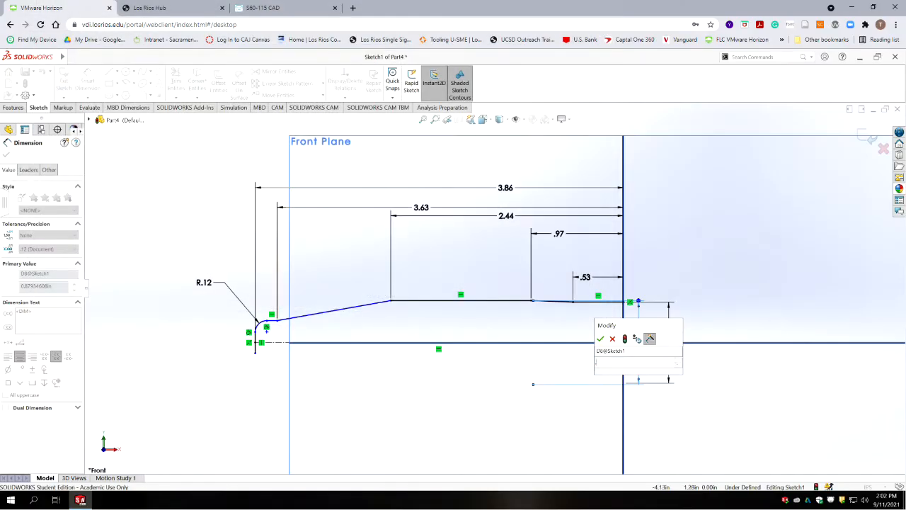
text(.55)
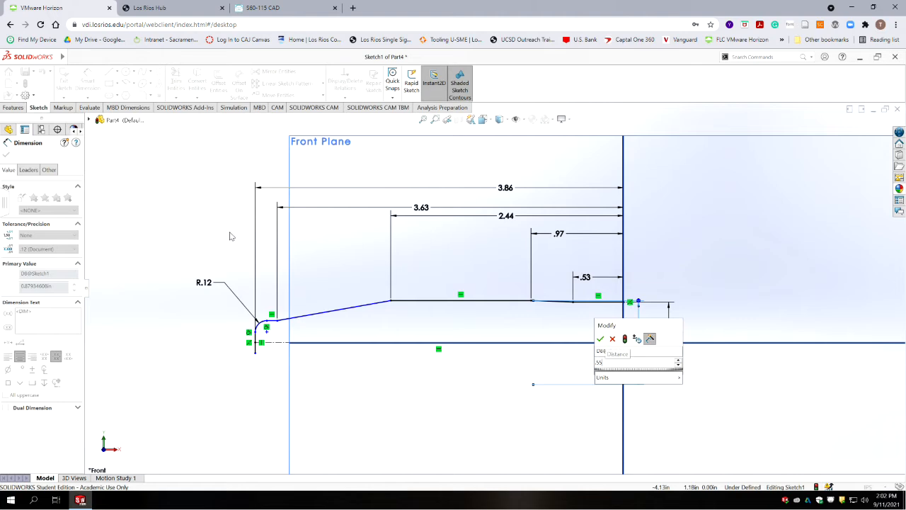
click(600, 339)
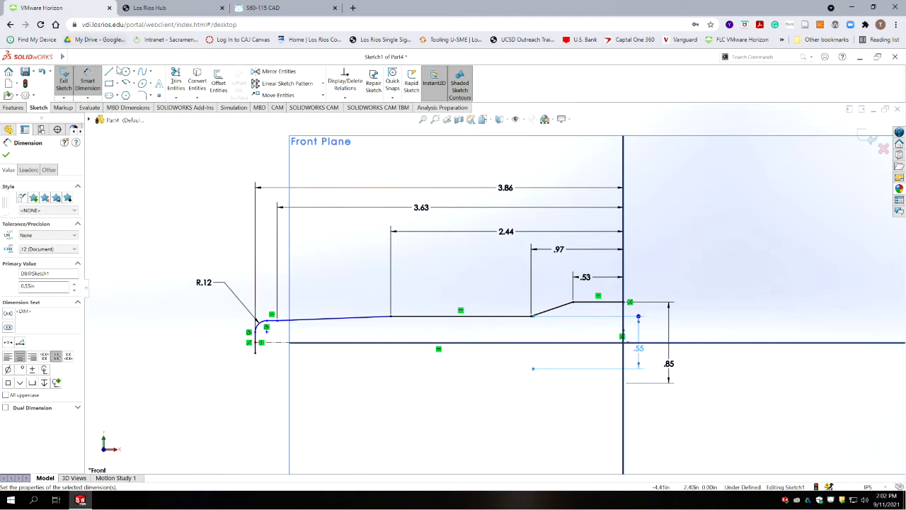
- Add a doubled height dimension across the centerline for the short horizontal line beside the rounded corner and set it to 0.39 in
click(276, 322)
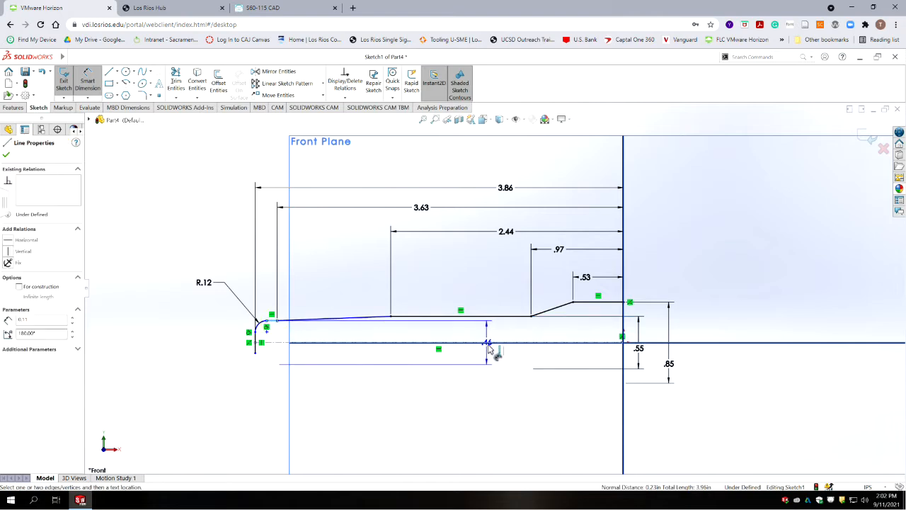
click(503, 364)
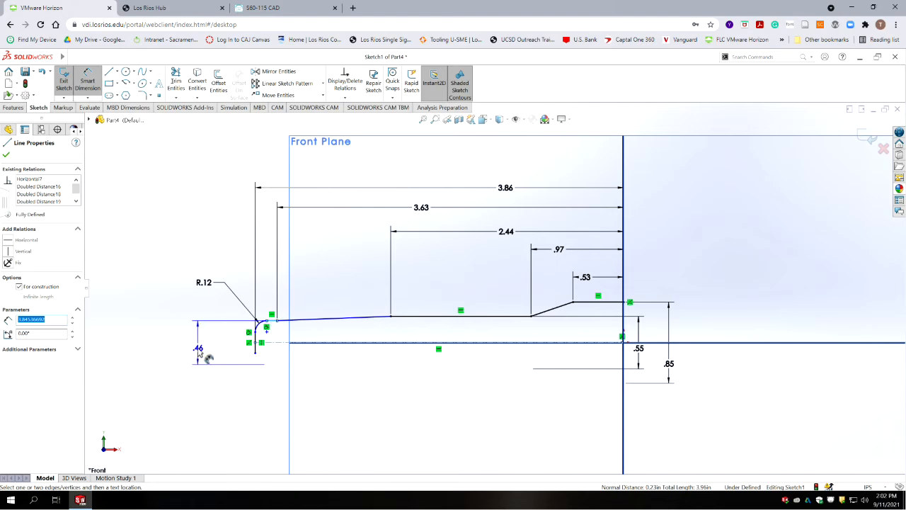
click(197, 348)
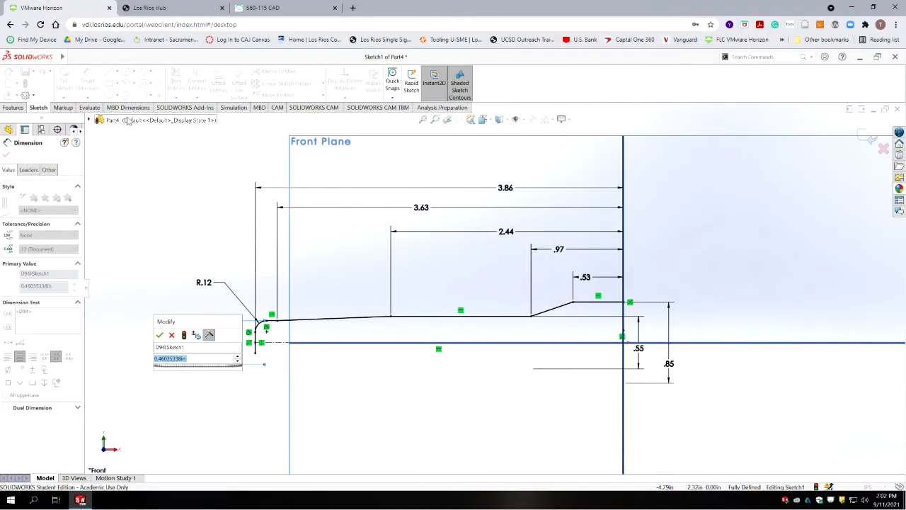
text(.39)
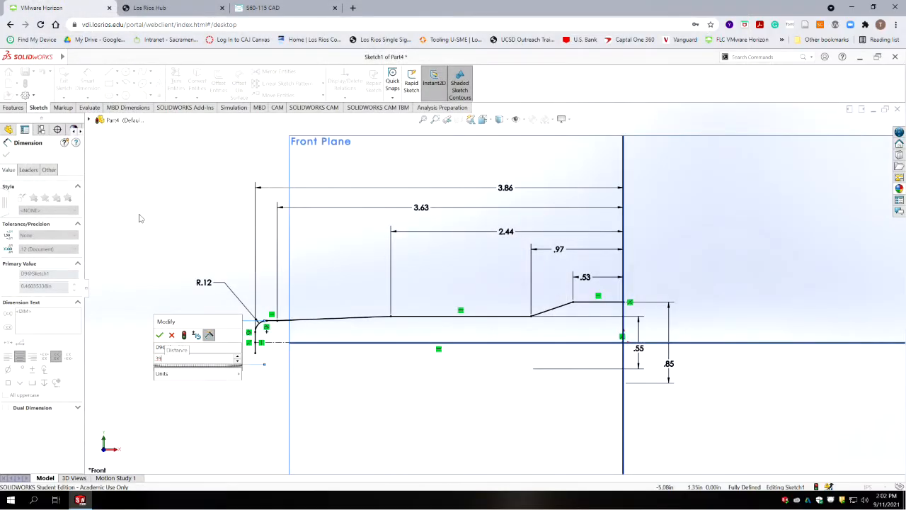
key(Return)
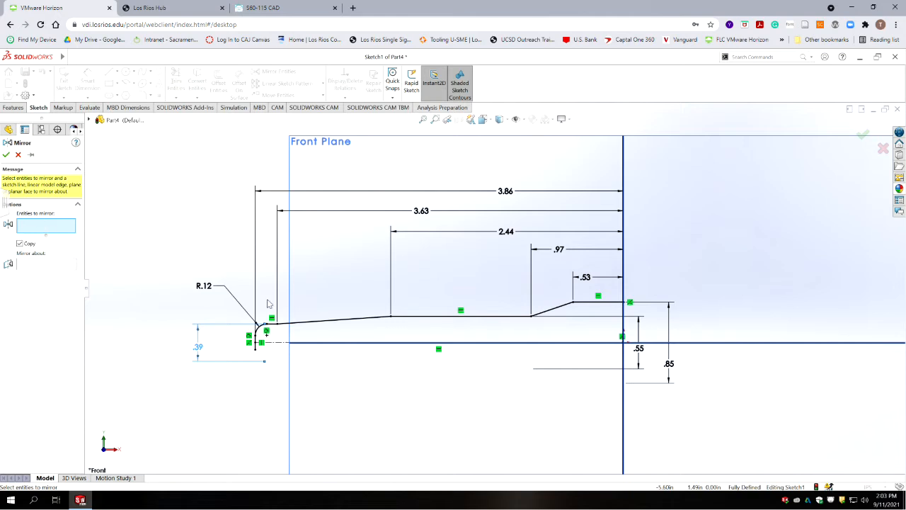
- Mirror the rounded corner arc and the five connected upper profile lines about the horizontal centerline
scroll(301, 350, down, 3)
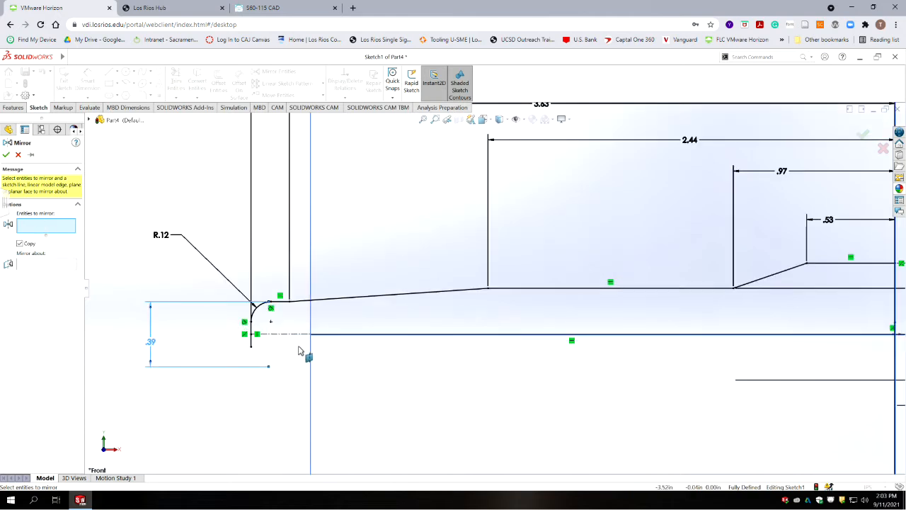
click(256, 314)
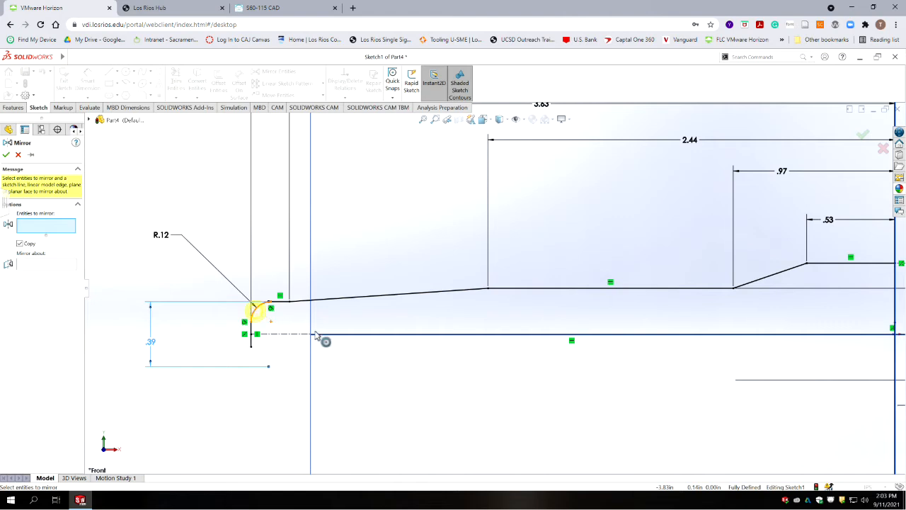
click(284, 305)
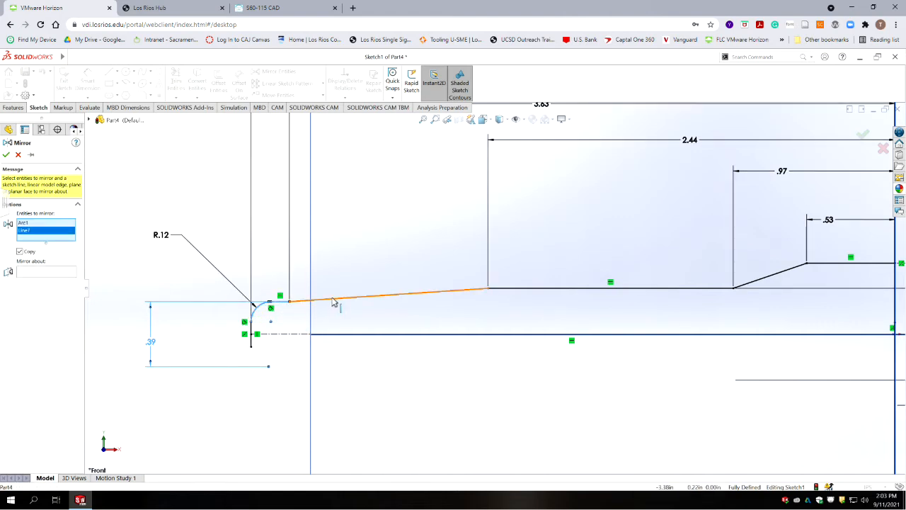
click(464, 291)
click(520, 300)
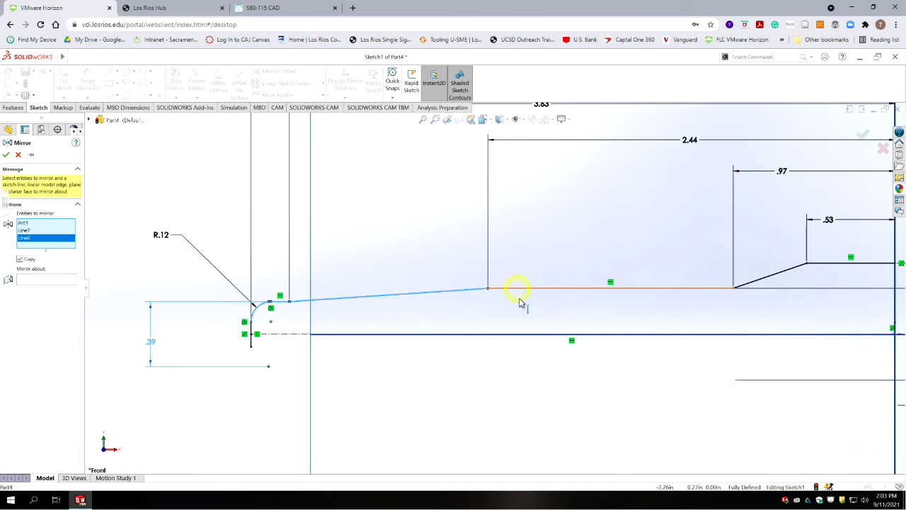
scroll(577, 304, up, 3)
scroll(471, 300, up, 2)
scroll(708, 291, down, 4)
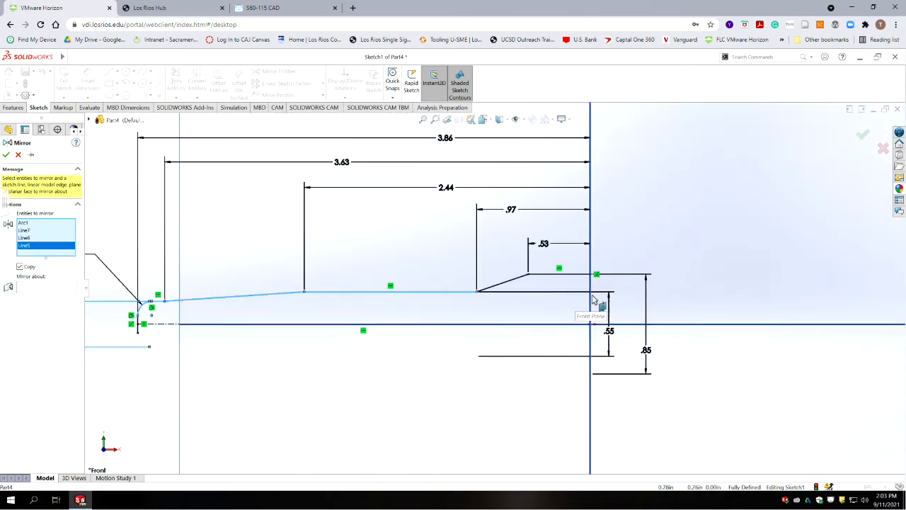
click(518, 280)
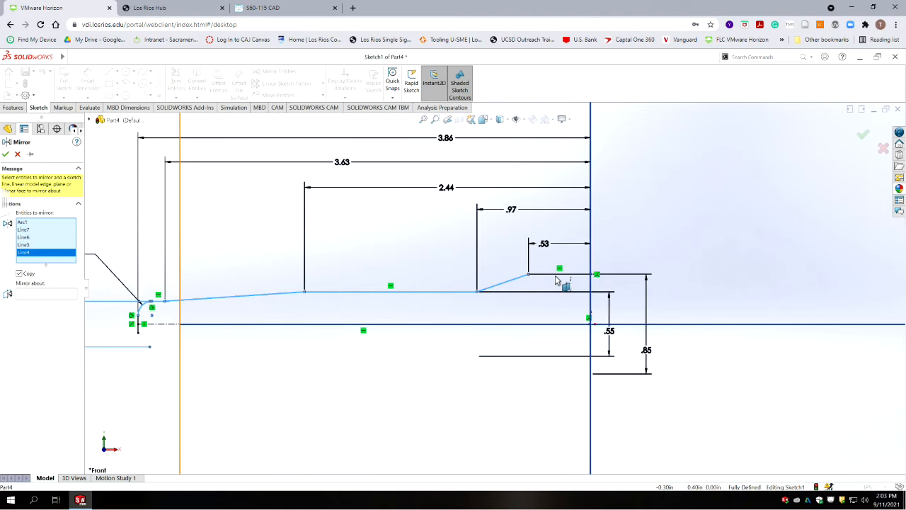
click(557, 275)
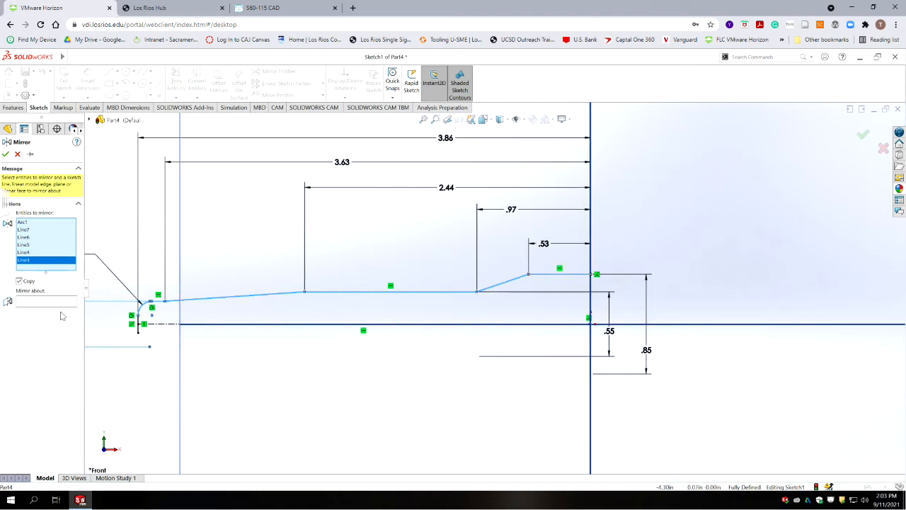
click(30, 304)
click(161, 324)
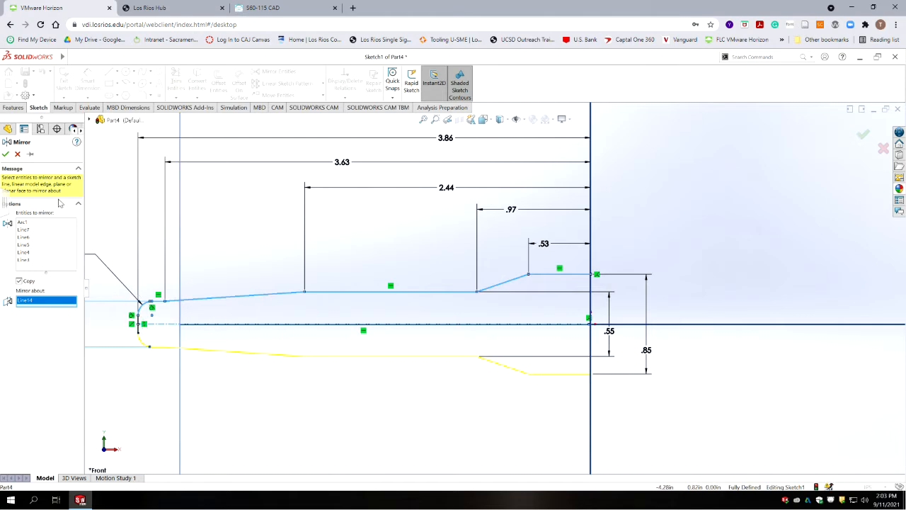
click(6, 155)
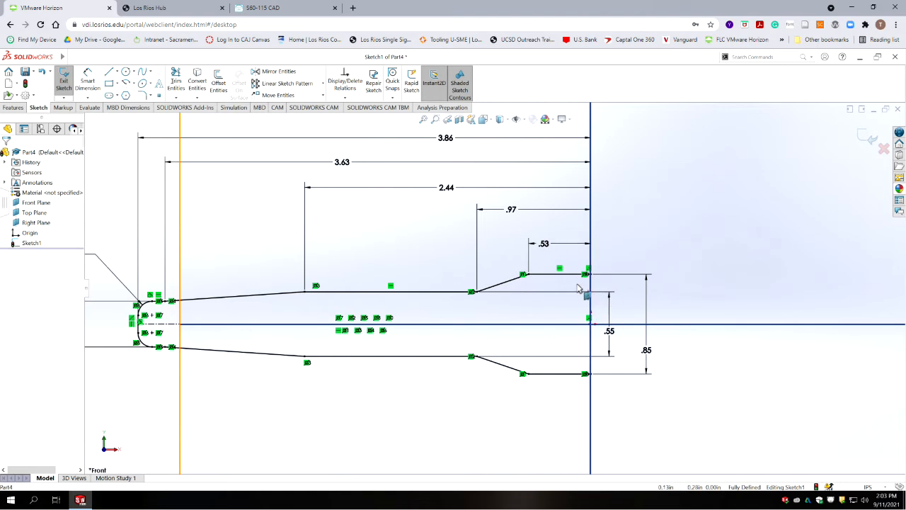
- Close the profile's wide end with a vertical line through the origin joining the upper and mirrored outlines, and exit the sketch
click(109, 71)
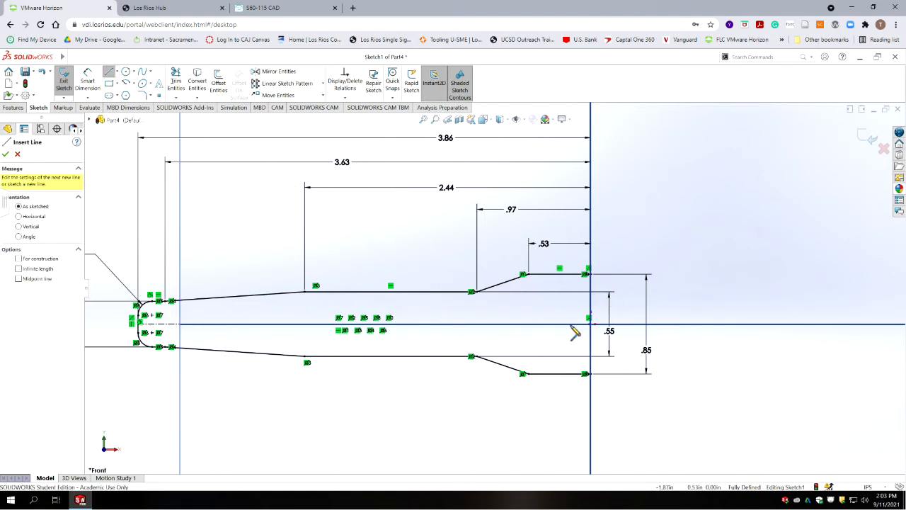
click(589, 273)
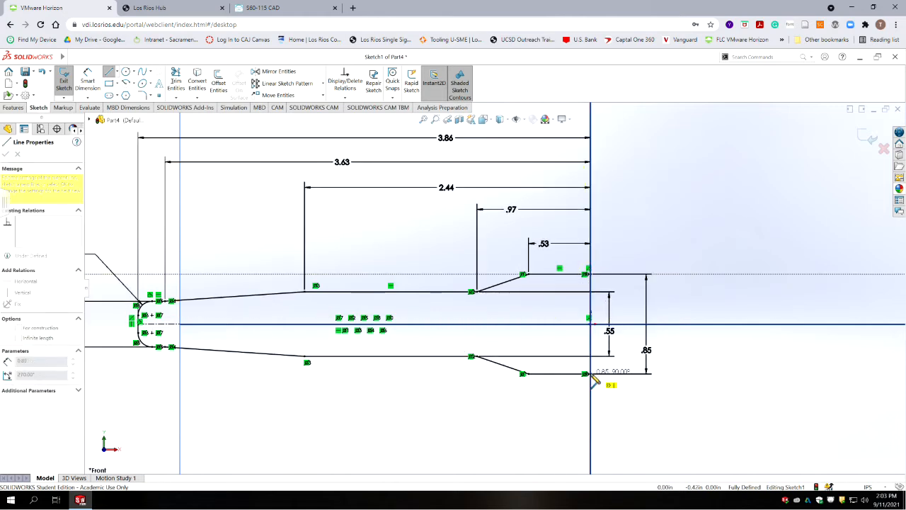
click(588, 373)
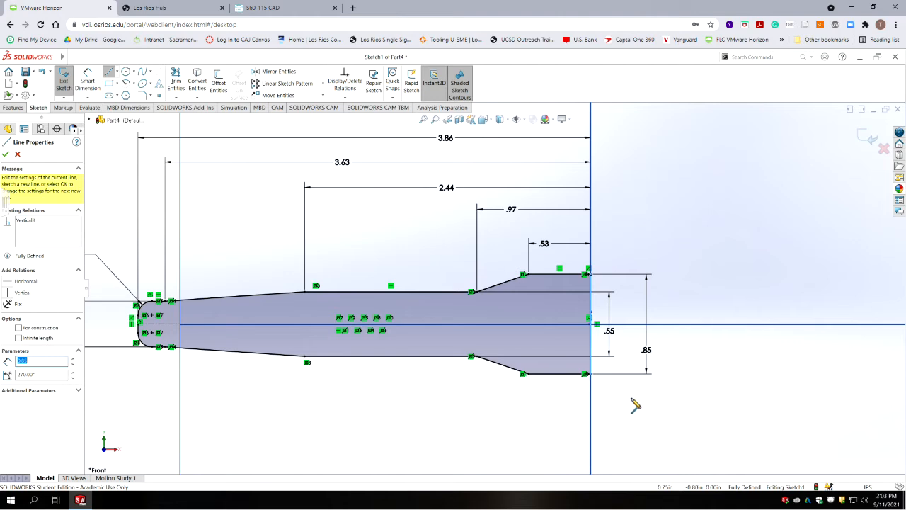
click(6, 154)
click(6, 155)
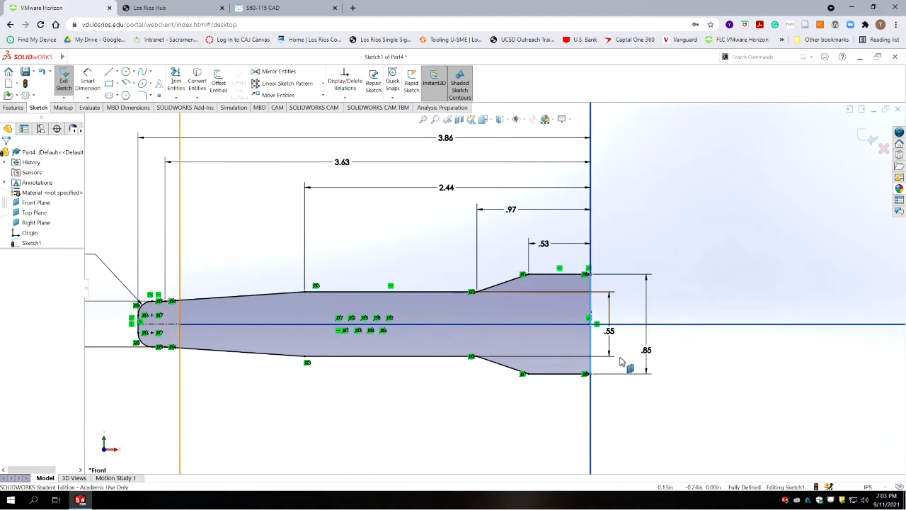
mouse_move(466, 429)
middle_down()
mouse_move(435, 362)
mouse_move(437, 371)
middle_up()
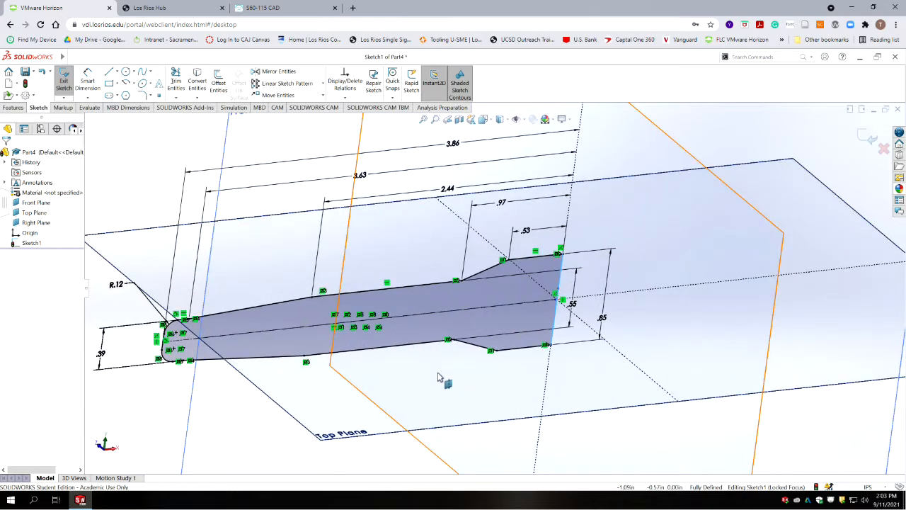
scroll(439, 374, up, 3)
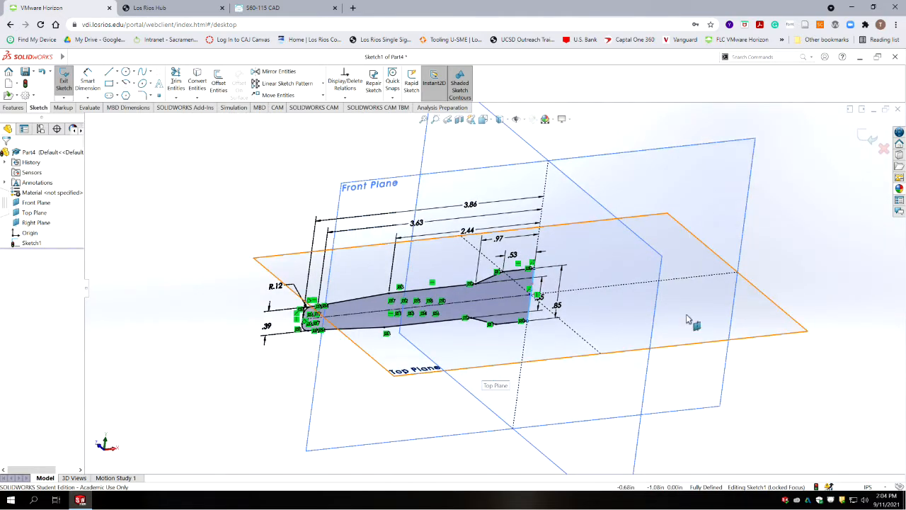
click(868, 138)
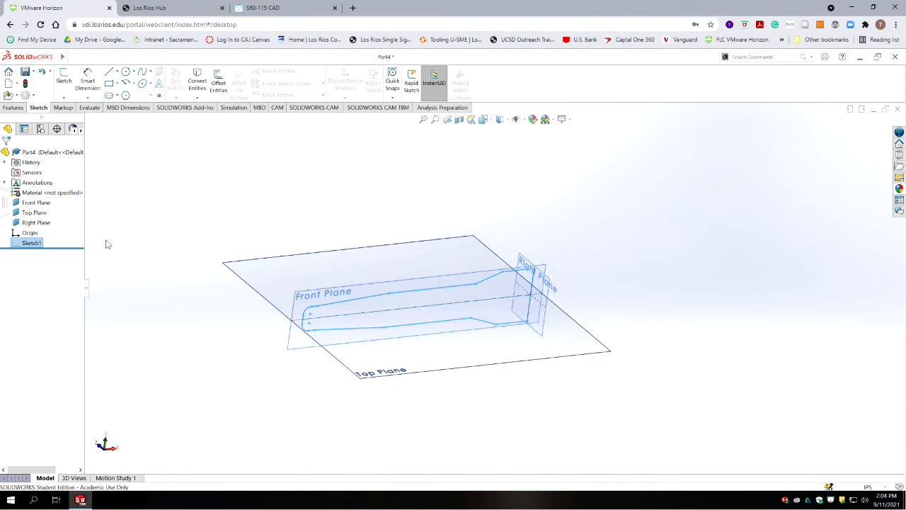
- Extrude the closed post profile as a boss with the Mid Plane end condition and a depth of 0.50 in
click(12, 107)
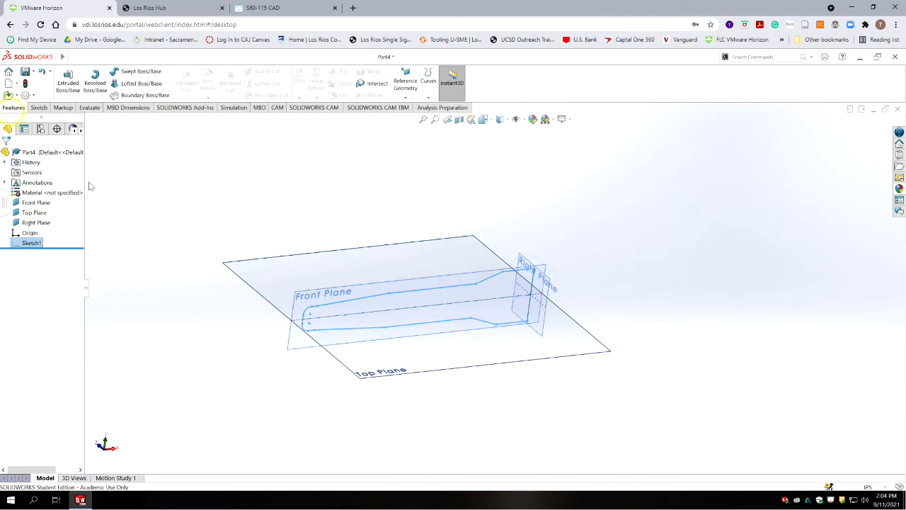
click(69, 85)
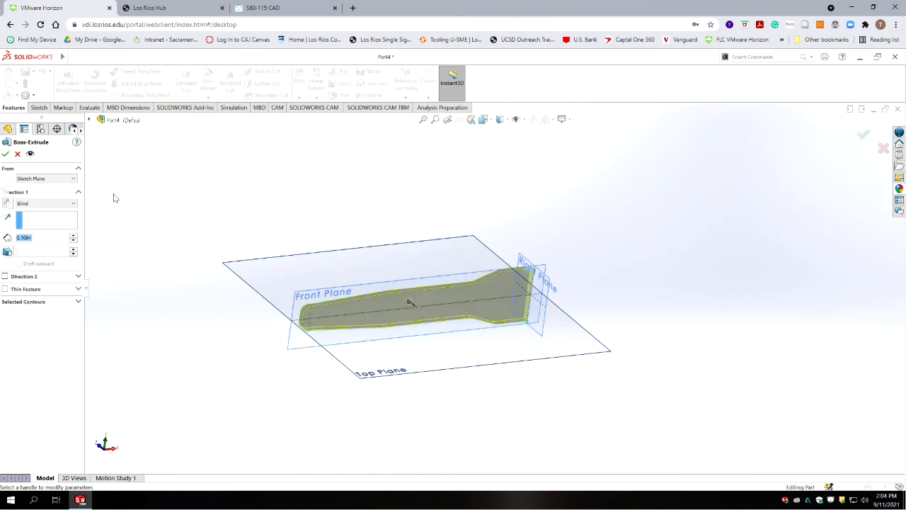
click(55, 205)
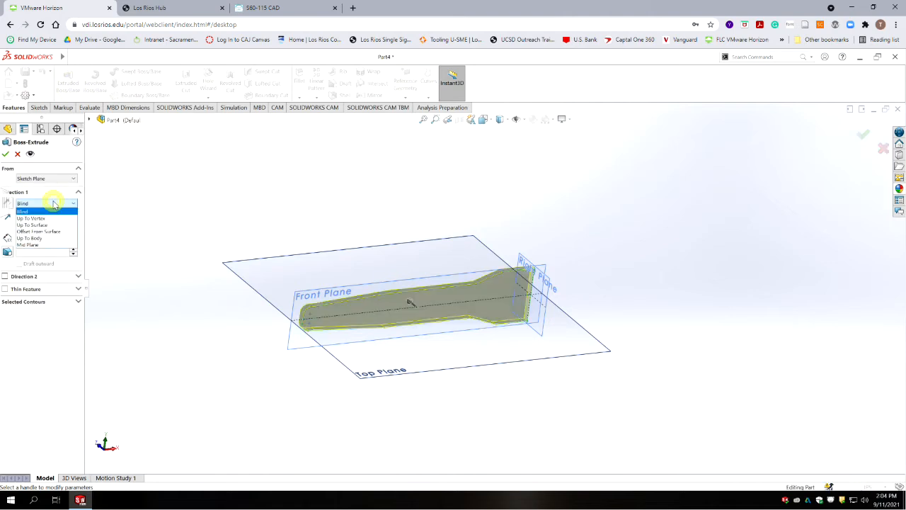
click(76, 245)
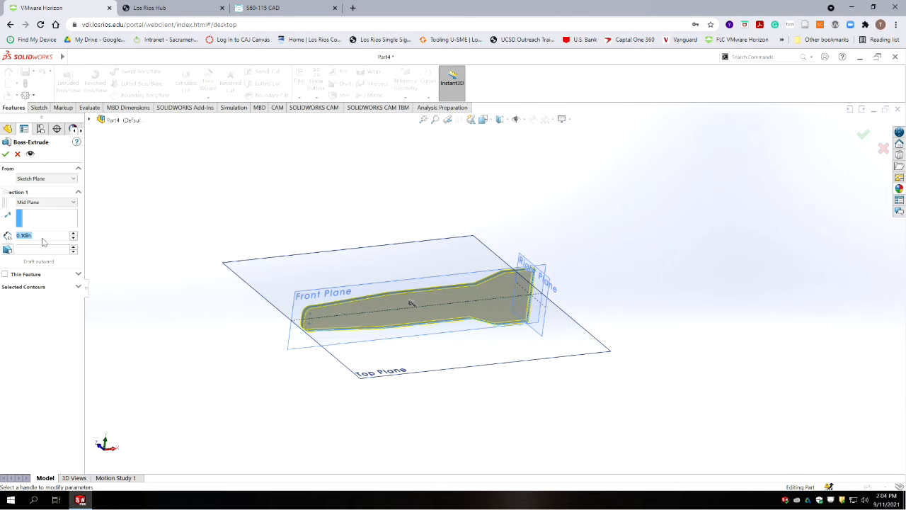
key(BackSpace)
text(5)
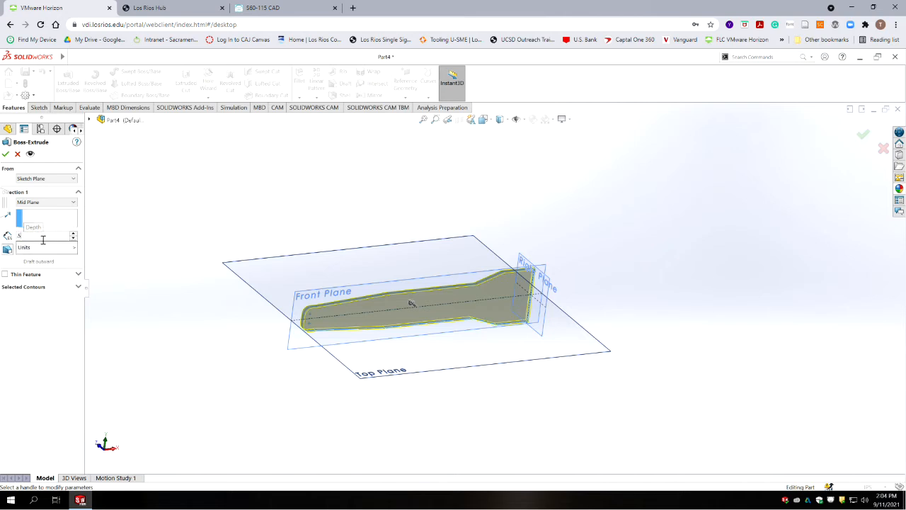
key(Return)
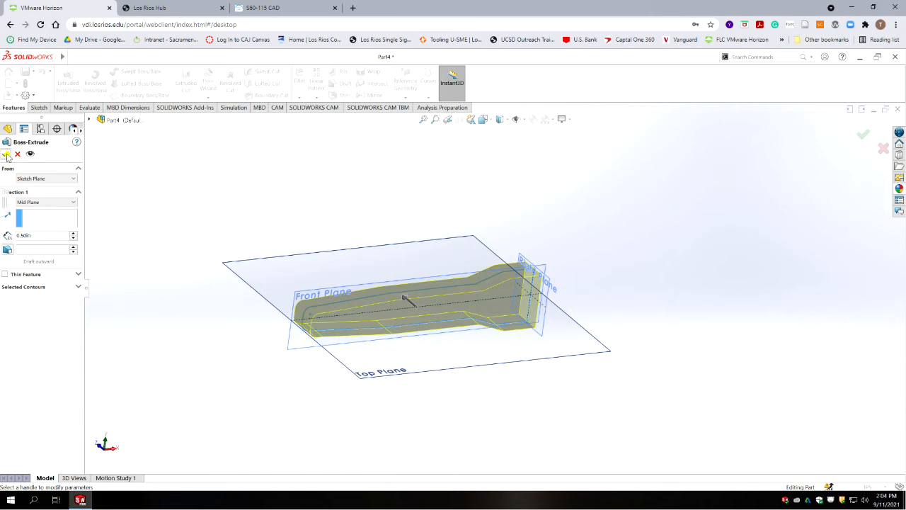
click(6, 155)
middle_drag(423, 258, 541, 387)
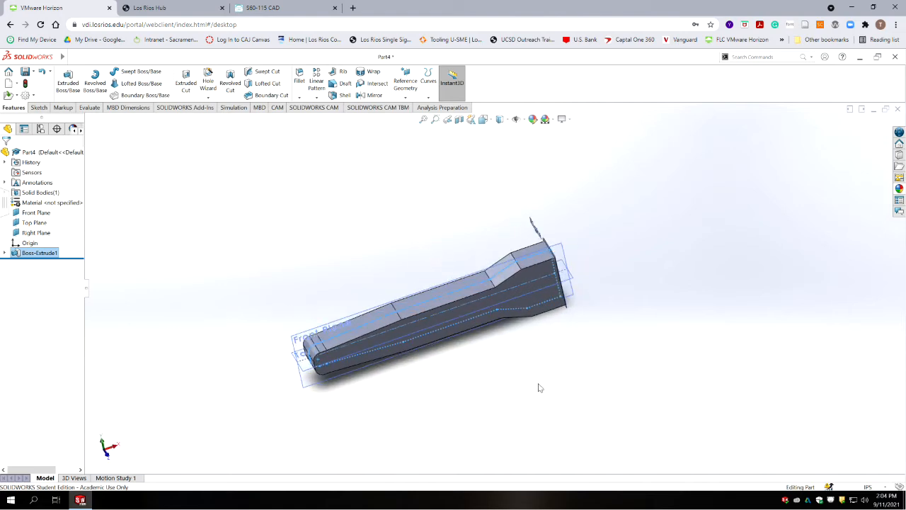
click(539, 383)
middle_drag(497, 406, 413, 218)
middle_drag(451, 362, 415, 323)
click(405, 370)
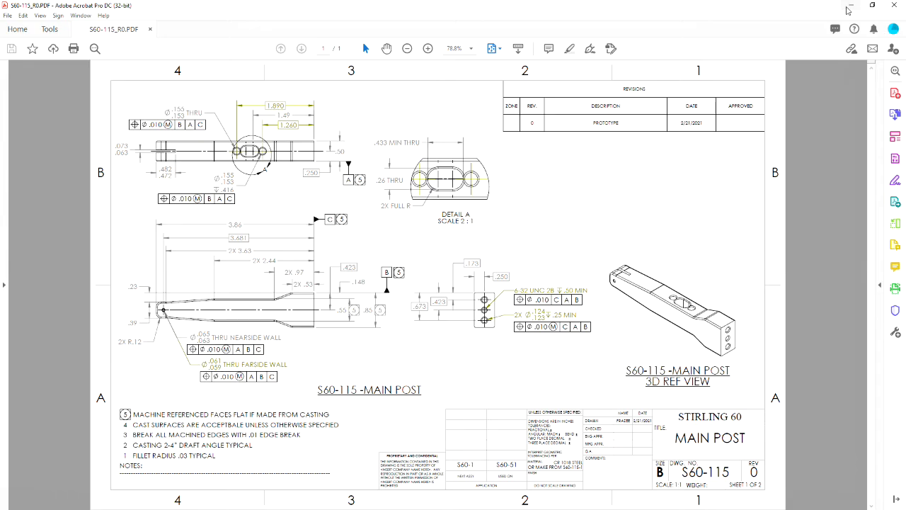
- Switch from the drawing PDF back to SOLIDWORKS and start a new sketch on the Top Plane of the post
click(850, 6)
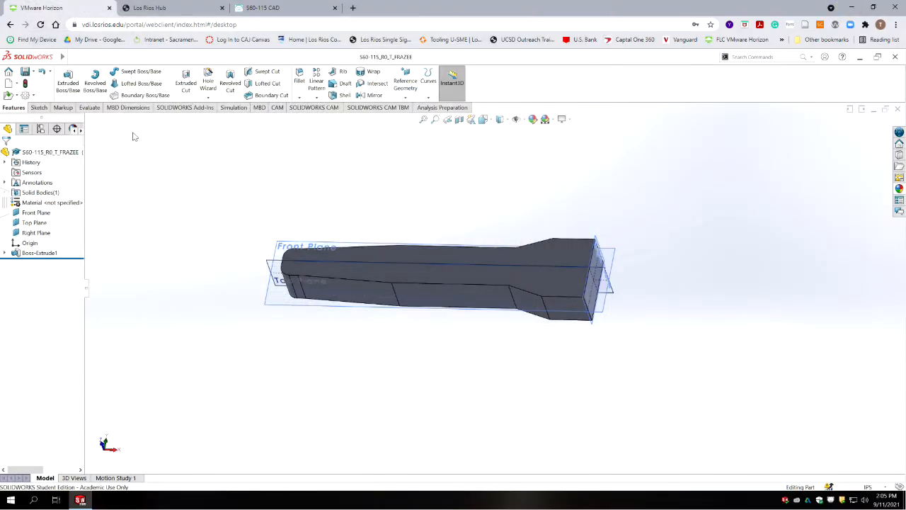
click(38, 107)
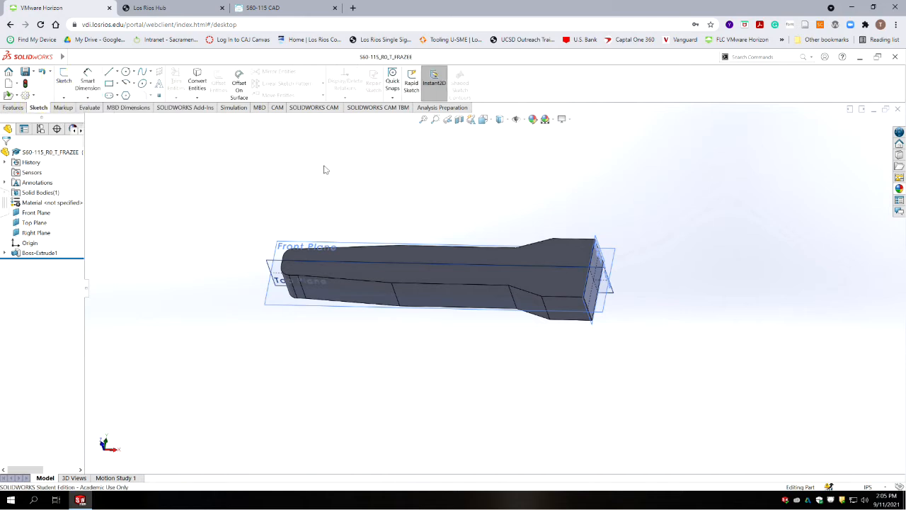
middle_drag(326, 170, 307, 328)
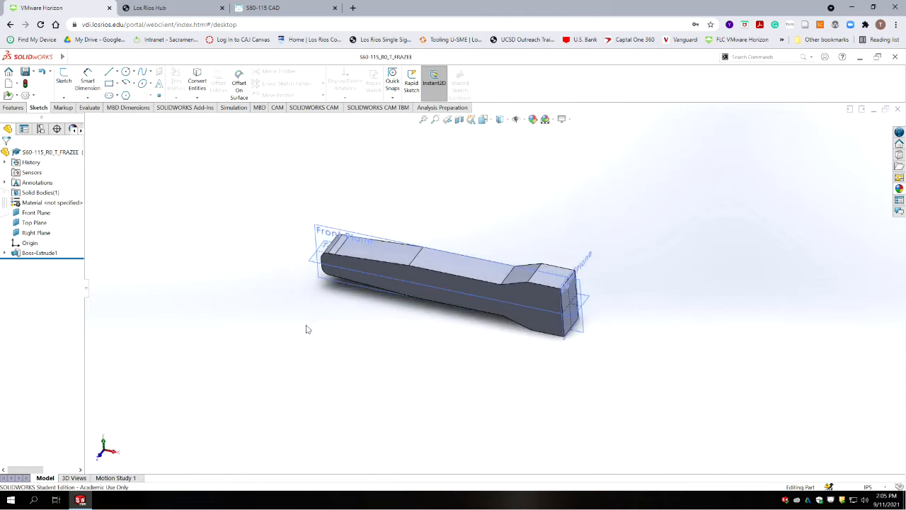
scroll(339, 246, down, 3)
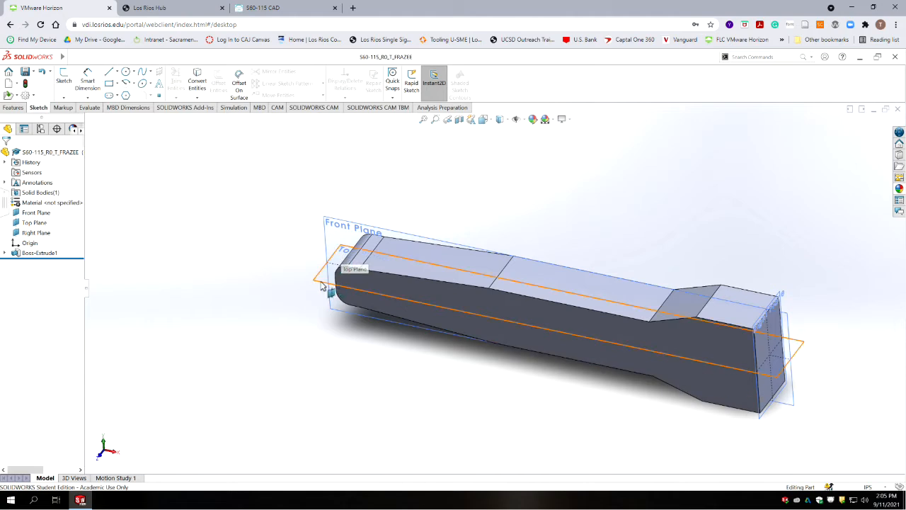
click(321, 285)
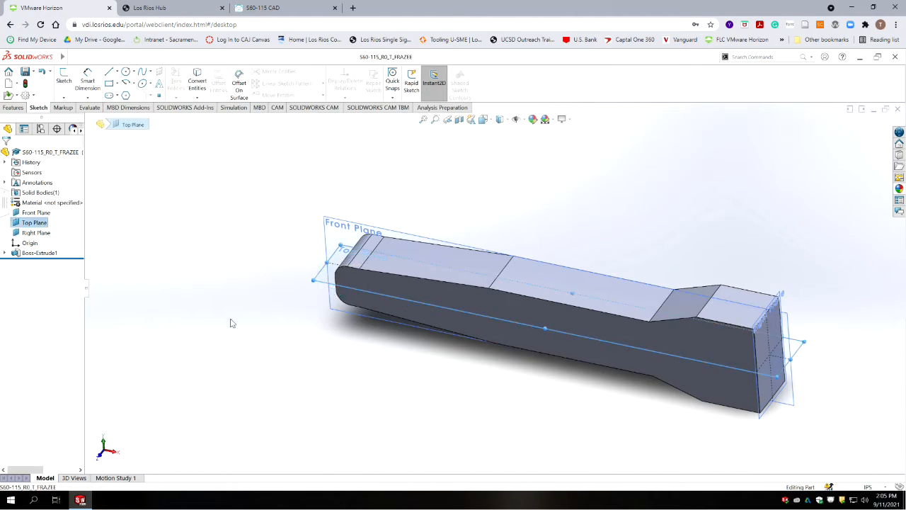
click(64, 80)
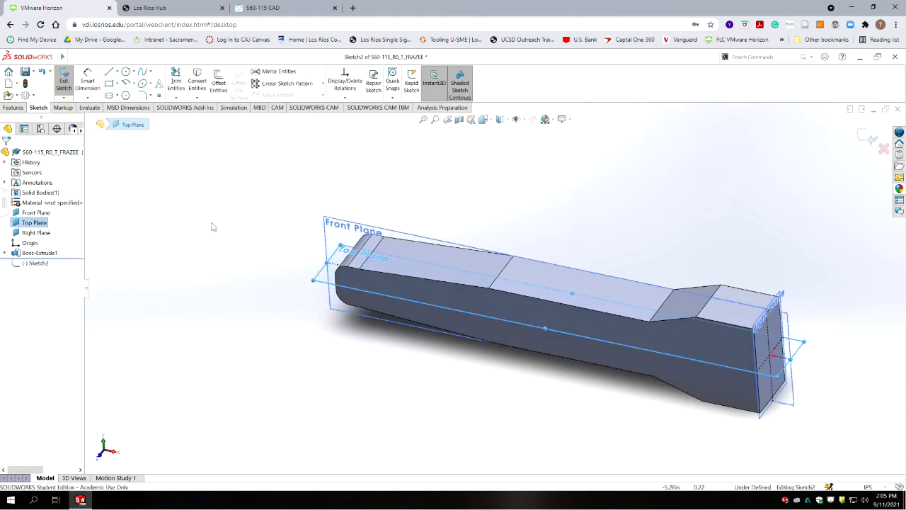
- Sketch a center rectangle about 0.64 in long and 0.15 in high on the horizontal centerline, with one side on the post's narrow end
click(485, 119)
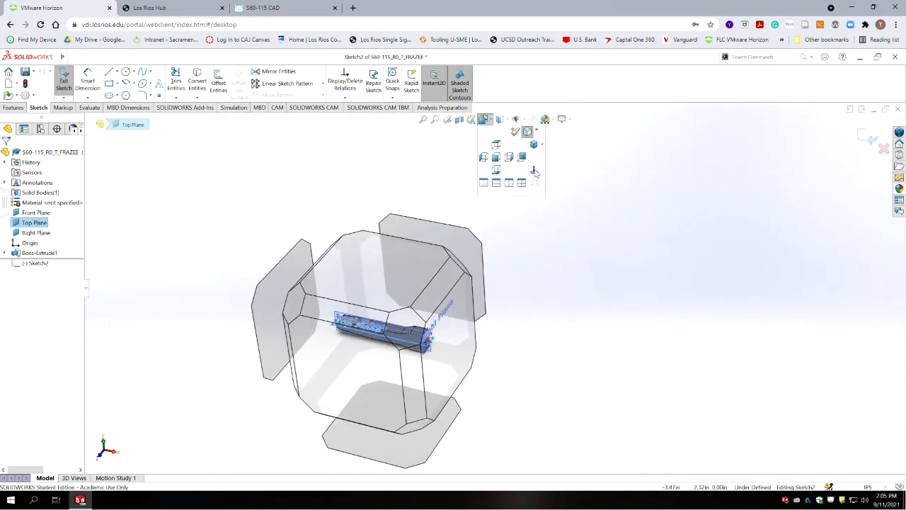
click(534, 171)
scroll(337, 293, down, 4)
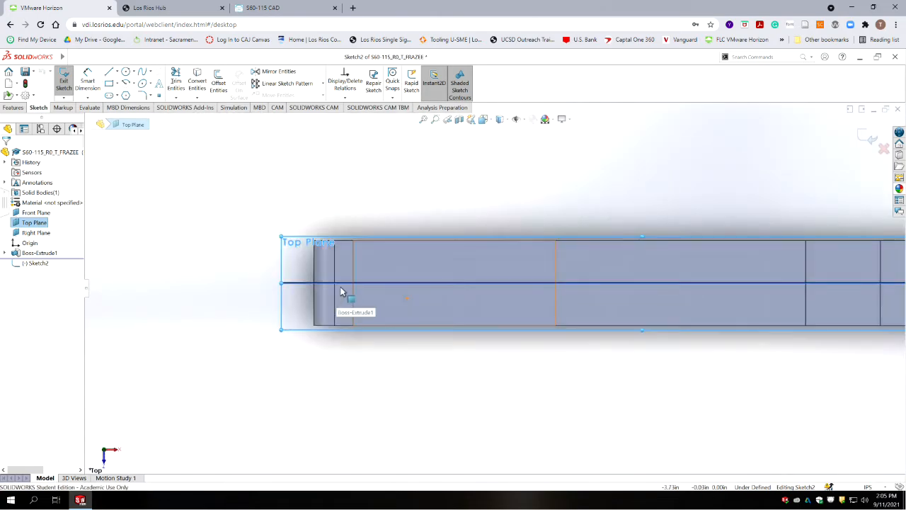
scroll(337, 293, down, 1)
scroll(396, 277, down, 2)
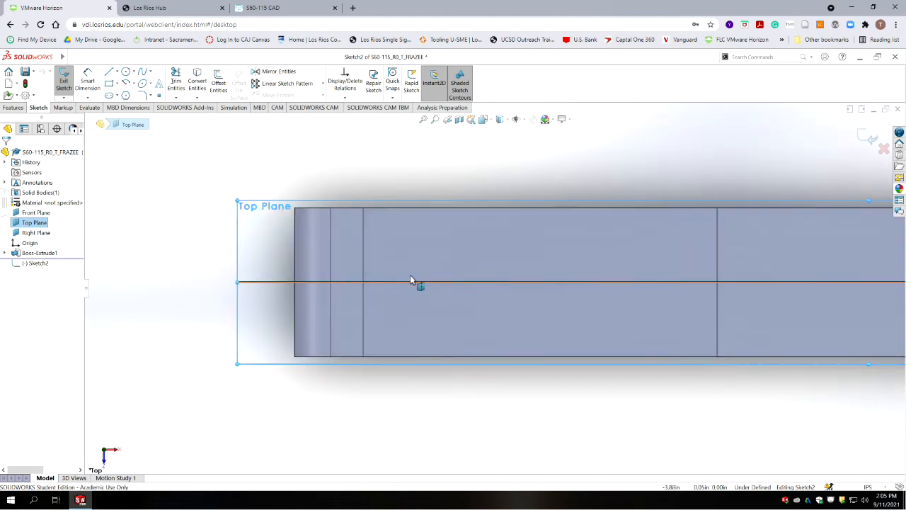
click(142, 142)
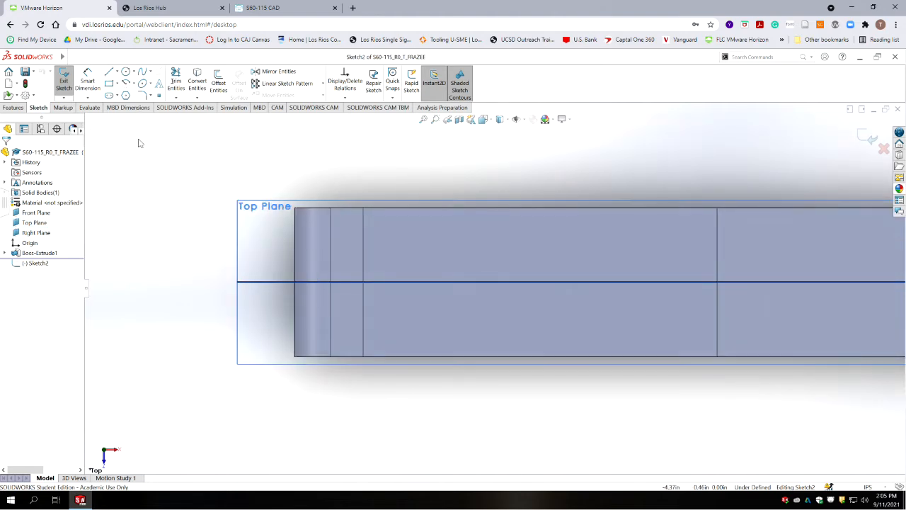
click(119, 85)
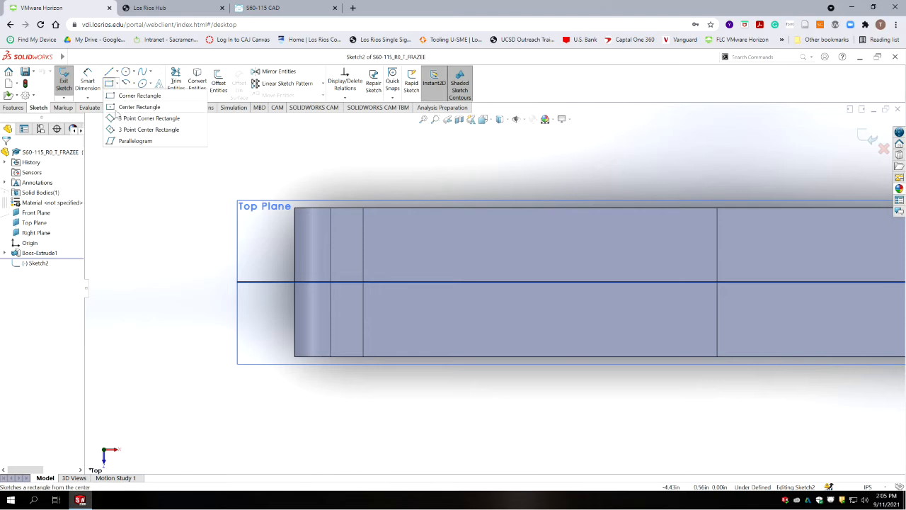
click(115, 107)
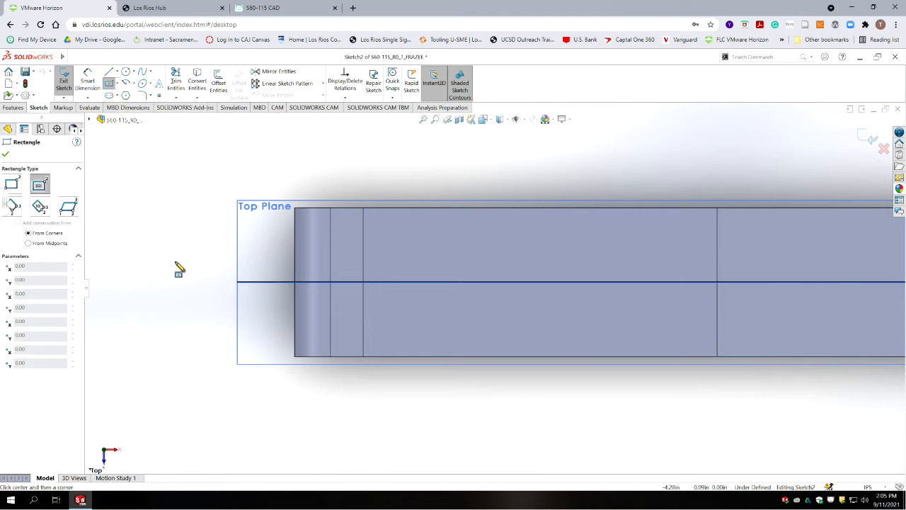
click(391, 283)
click(283, 304)
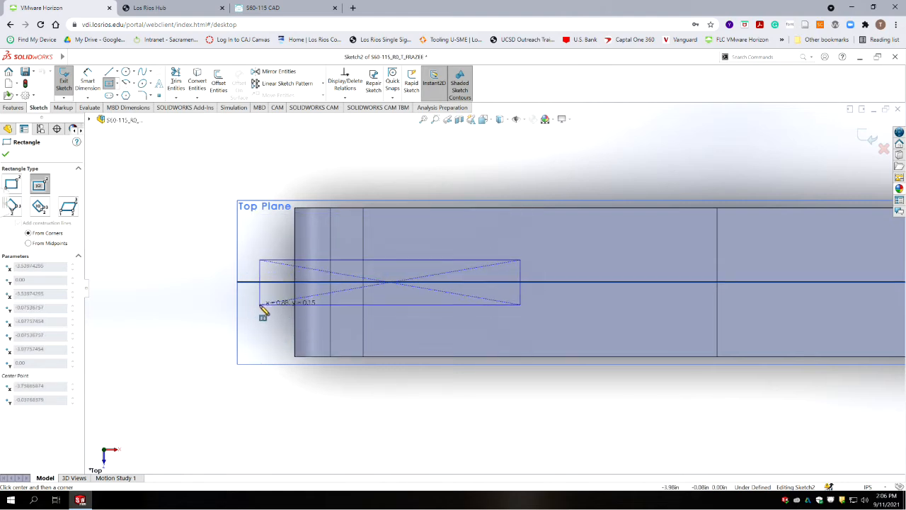
click(295, 305)
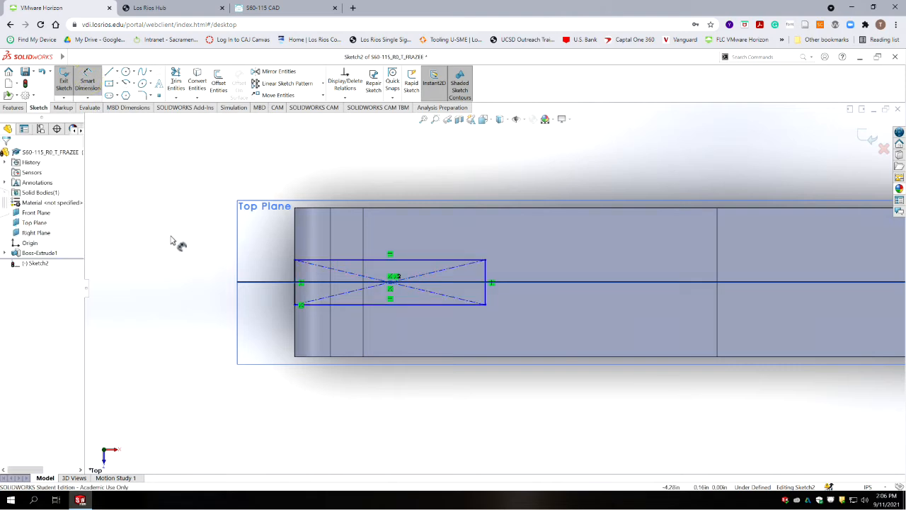
- Dimension the rectangle's horizontal length as 0.477 in and show that dimension with three decimal places (.123)
click(357, 257)
click(352, 260)
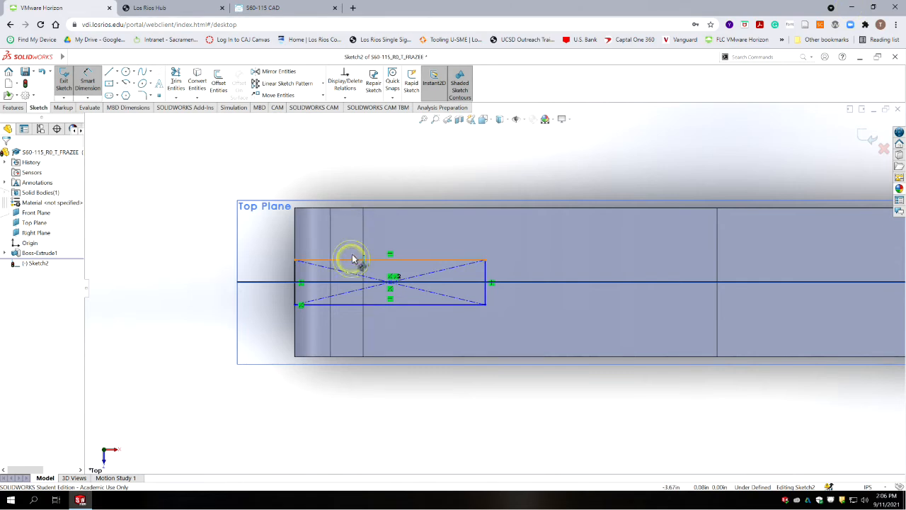
click(369, 173)
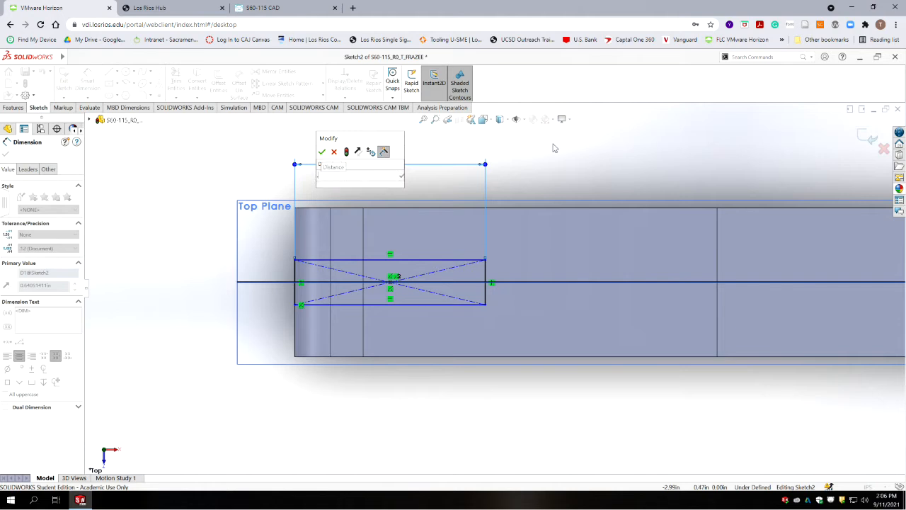
key(Return)
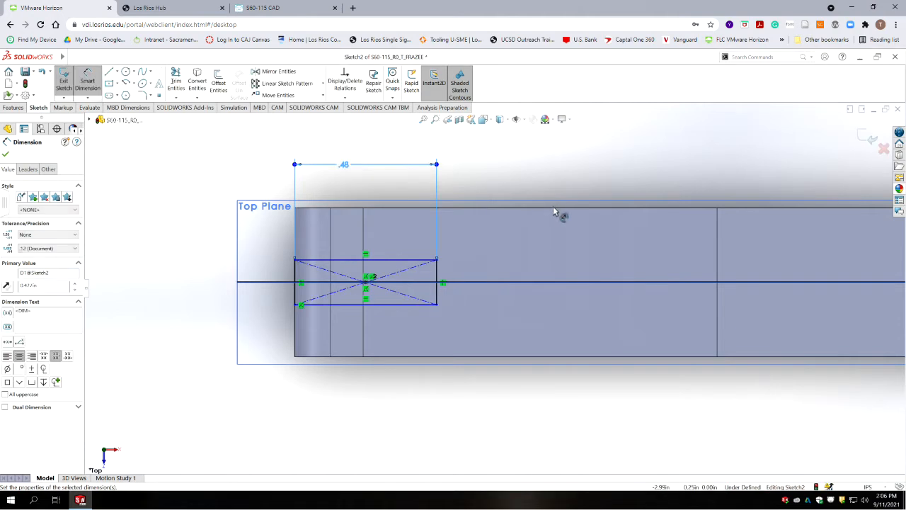
click(39, 248)
click(26, 277)
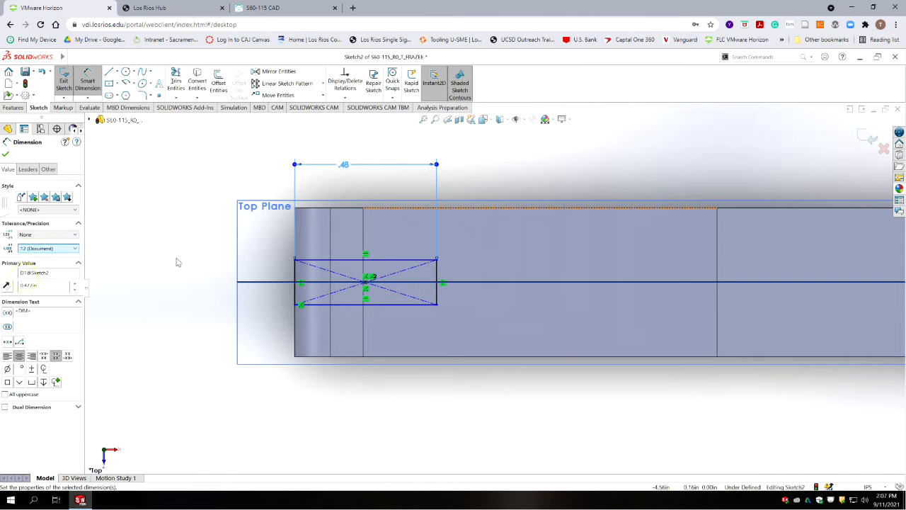
- Dimension the rectangle's vertical height as 0.068 in and show that dimension with three decimal places (.123)
click(296, 276)
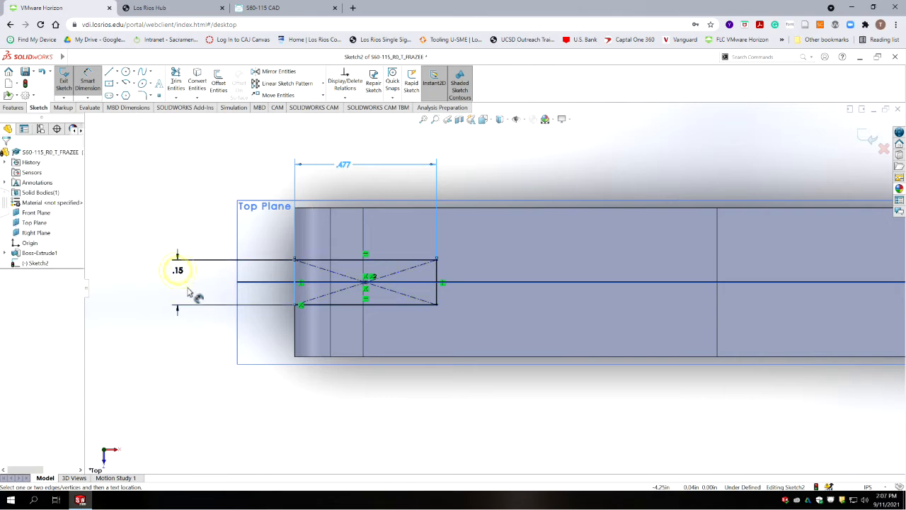
click(190, 296)
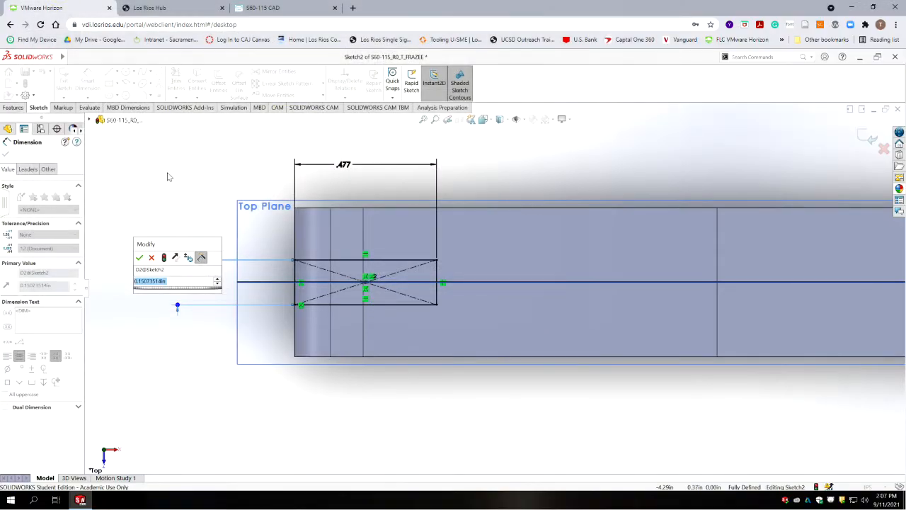
key(BackSpace)
text(.068)
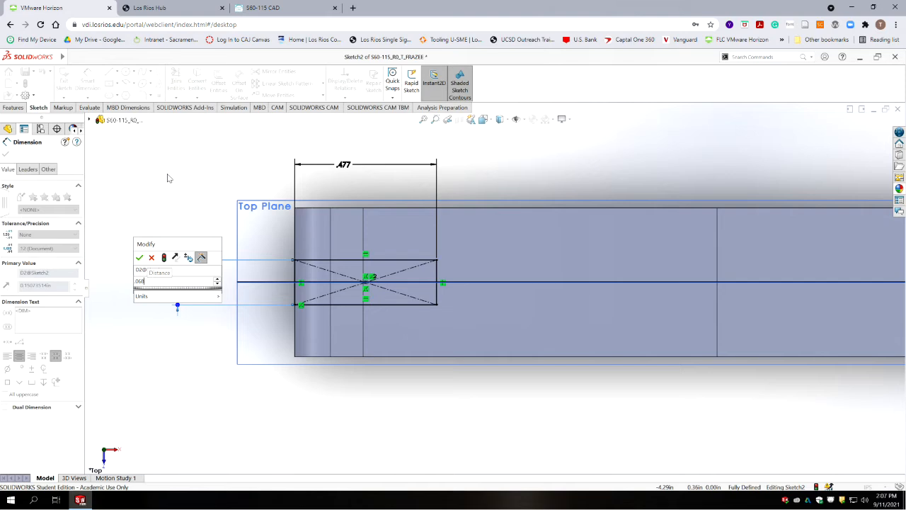
key(Return)
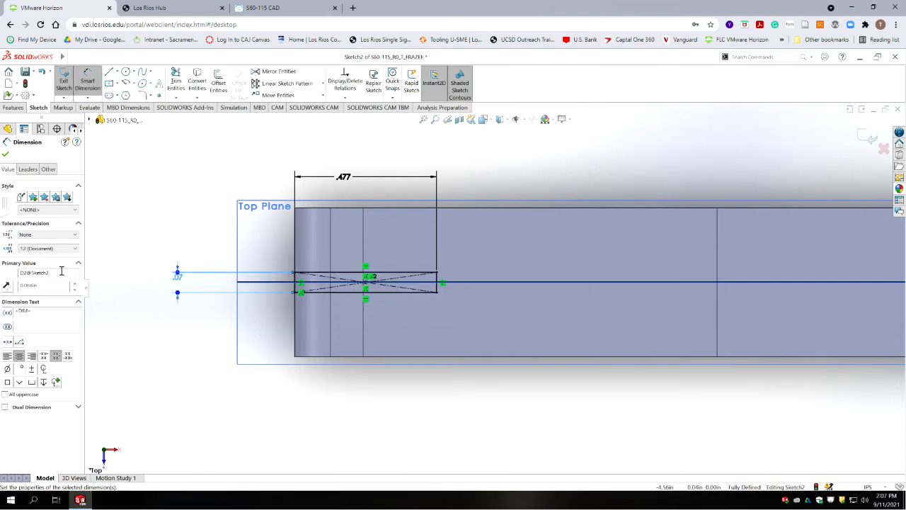
click(35, 249)
click(31, 276)
scroll(400, 326, up, 2)
scroll(425, 301, up, 2)
scroll(434, 289, down, 2)
scroll(588, 266, down, 1)
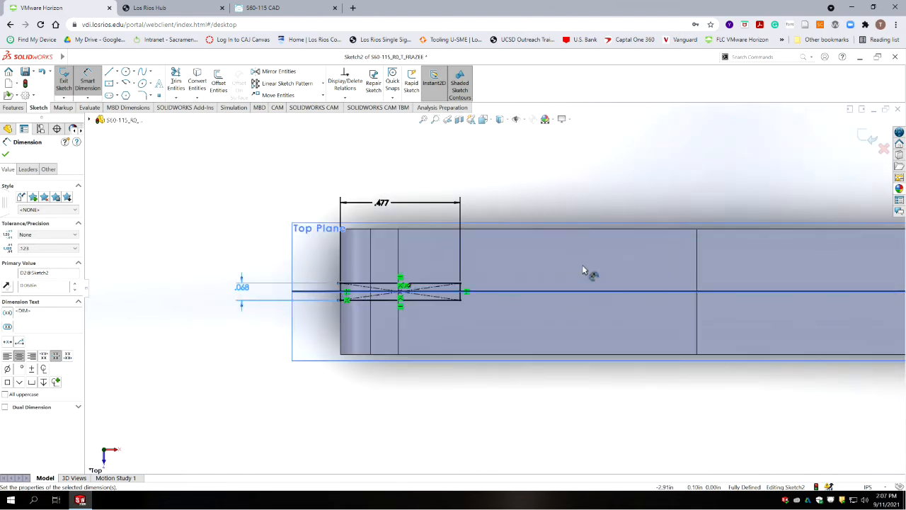
click(5, 156)
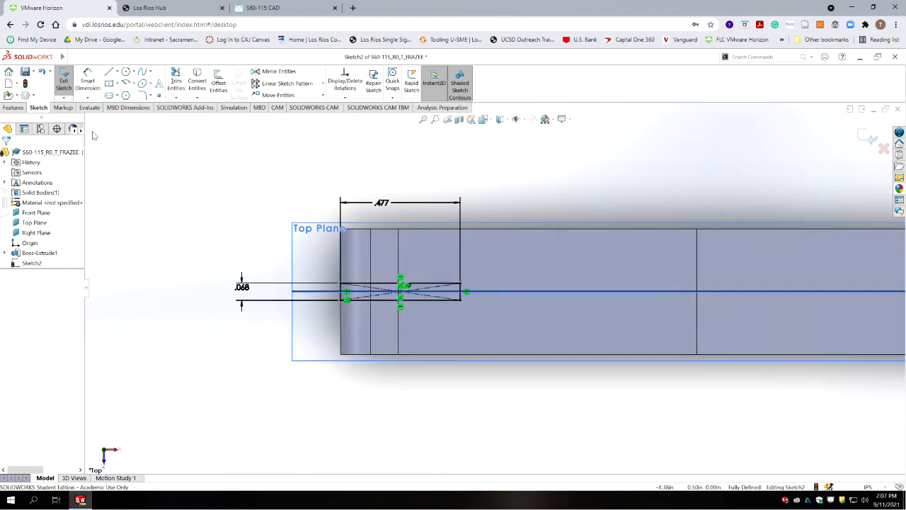
- Cut the rectangle through the post's narrow end with an Extruded Cut using the Through All - Both end condition
mouse_move(216, 235)
middle_down()
mouse_move(233, 141)
mouse_move(228, 152)
middle_up()
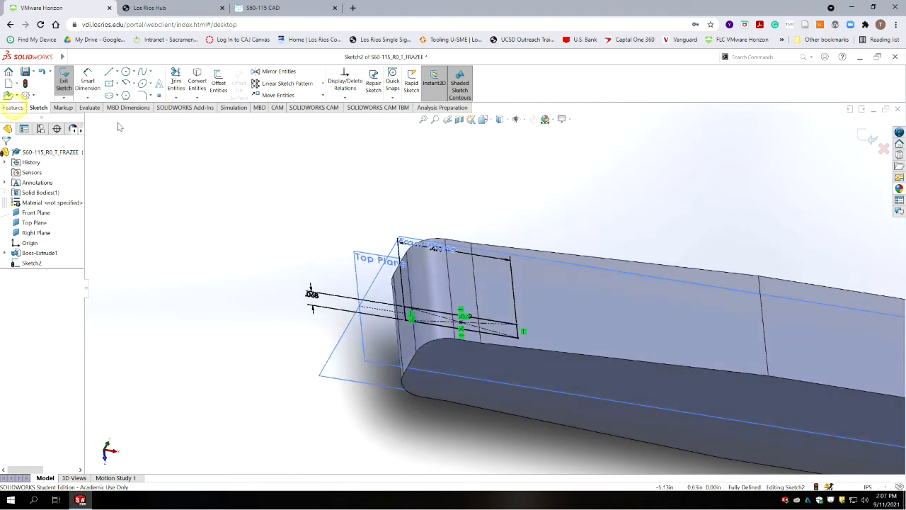
click(13, 107)
click(186, 83)
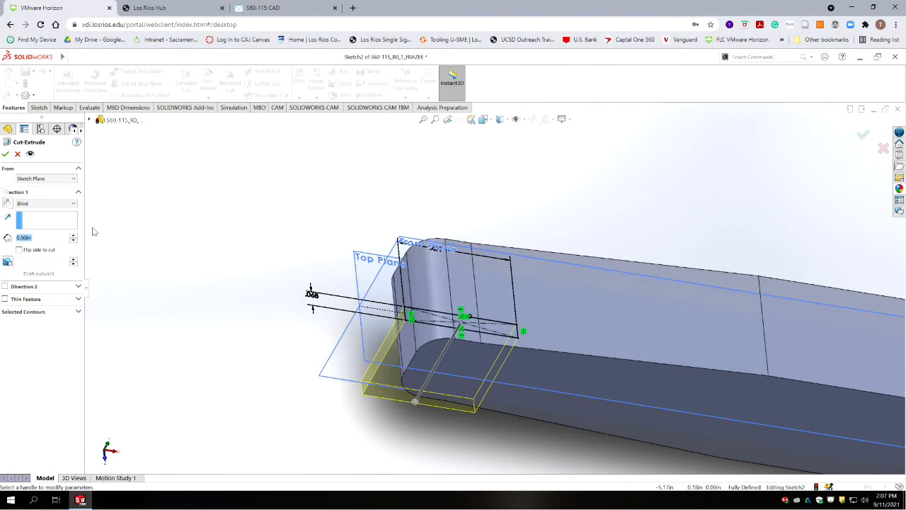
click(72, 204)
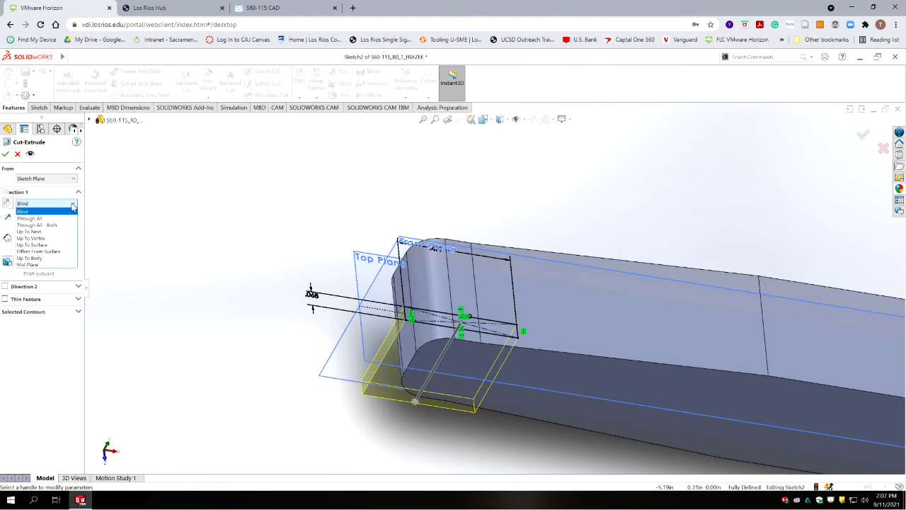
click(47, 225)
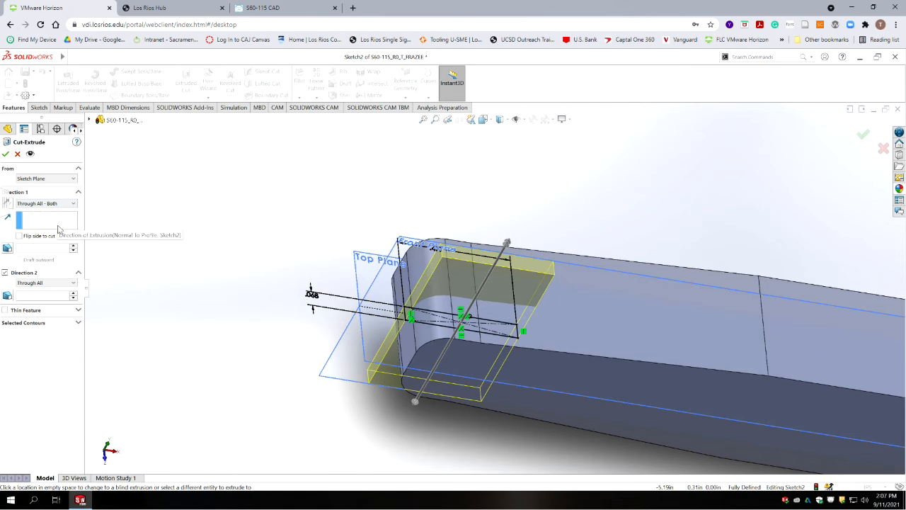
click(6, 154)
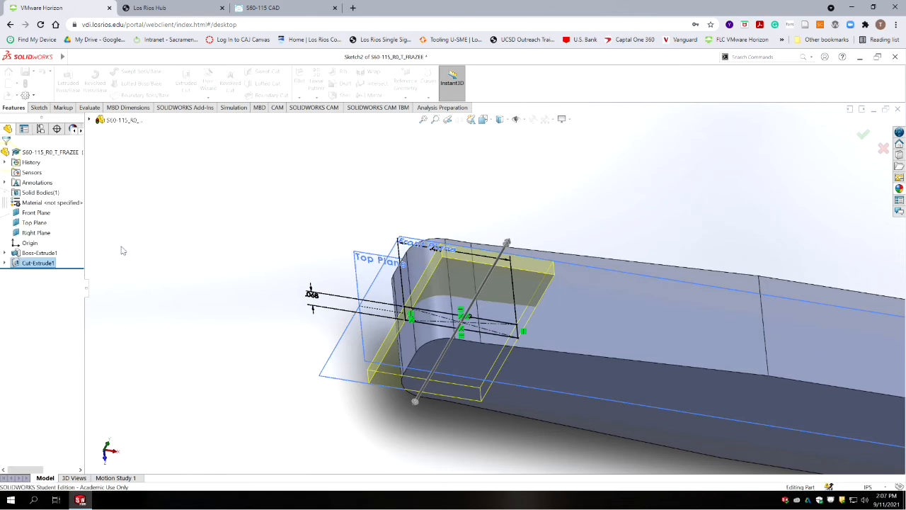
middle_drag(478, 247, 492, 259)
scroll(492, 259, up, 2)
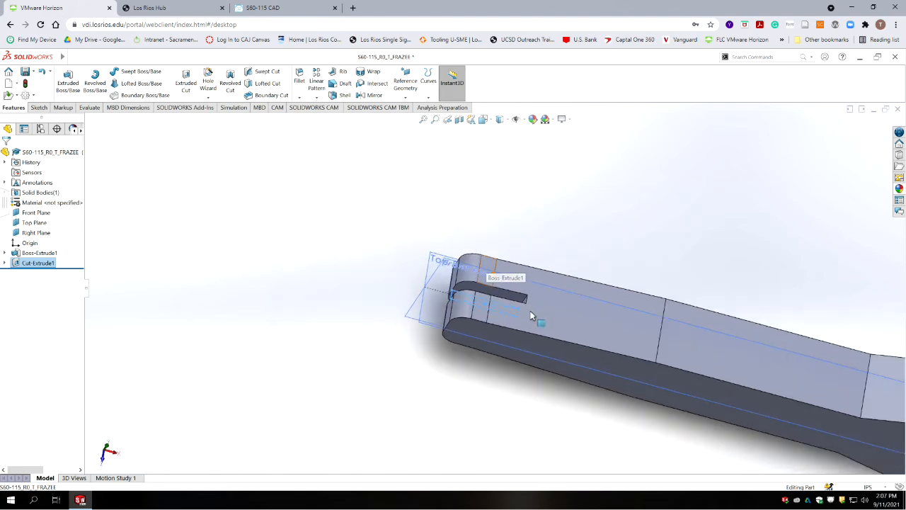
scroll(538, 319, up, 4)
scroll(582, 308, down, 4)
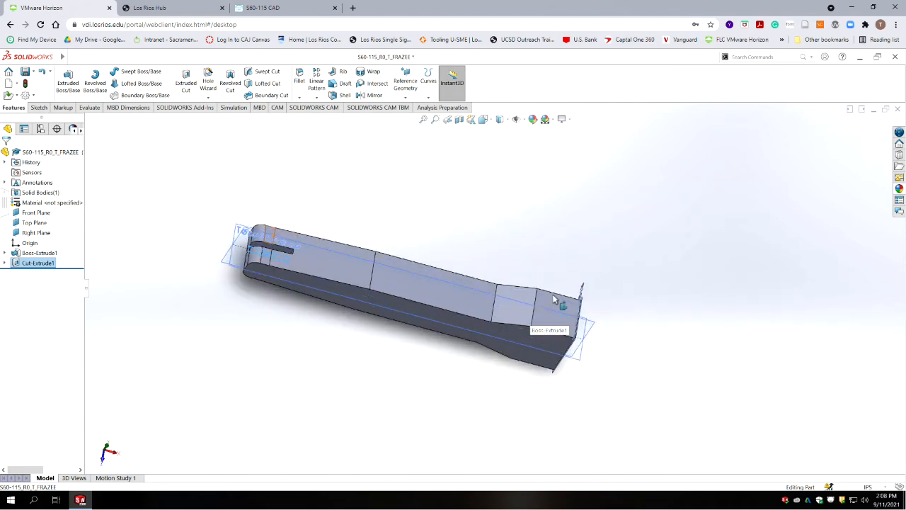
scroll(489, 290, down, 1)
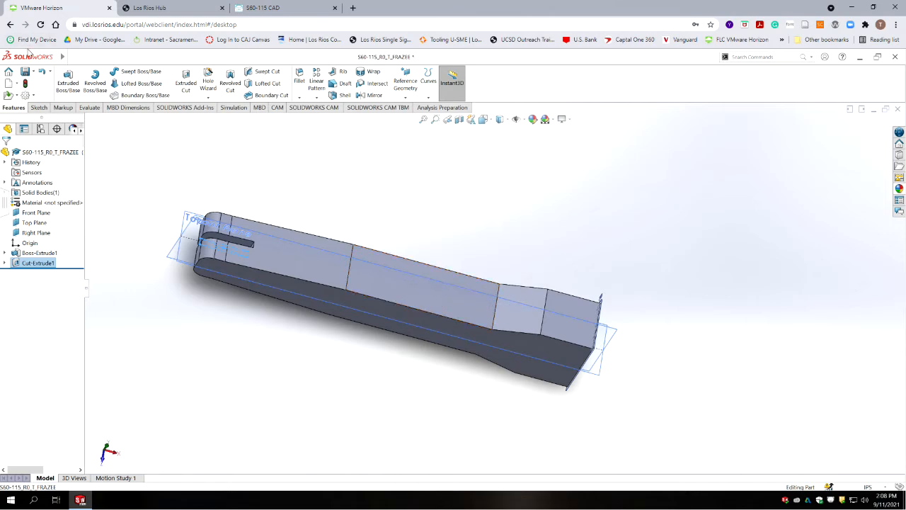
- Check the slot details in the drawing PDF, return to SOLIDWORKS, and start a sketch on the post's flat middle face, viewed normal to it
key(alt+Tab)
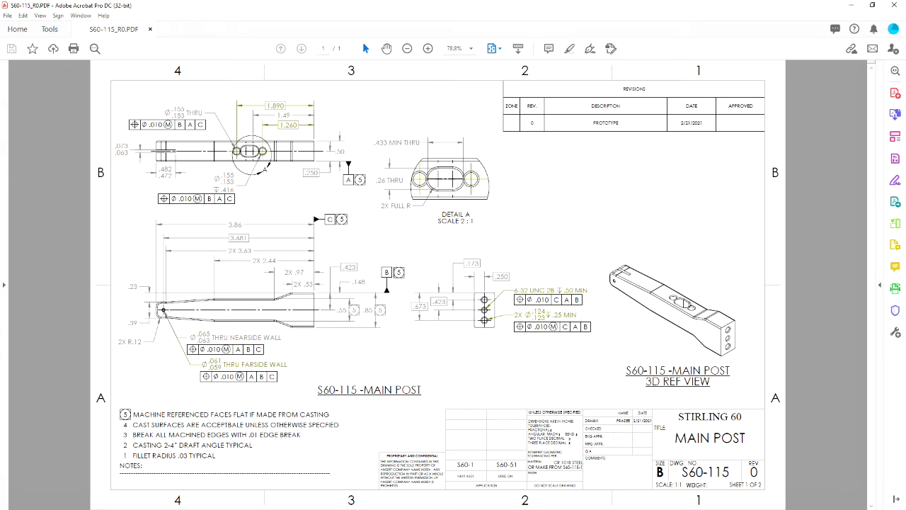
key(alt+Tab)
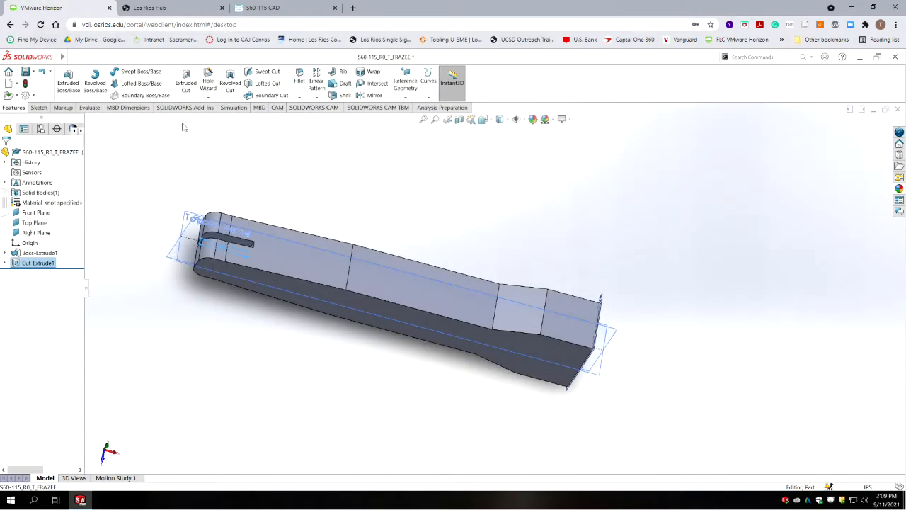
click(38, 107)
click(64, 78)
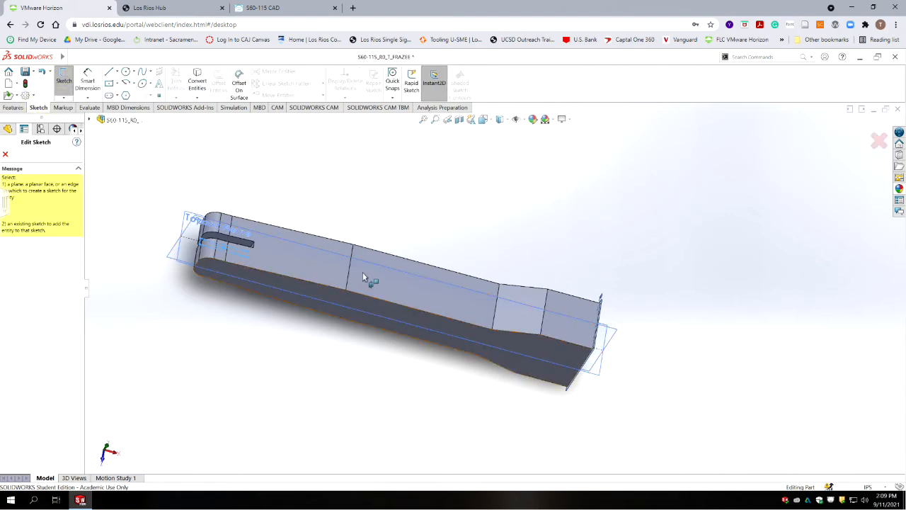
click(392, 288)
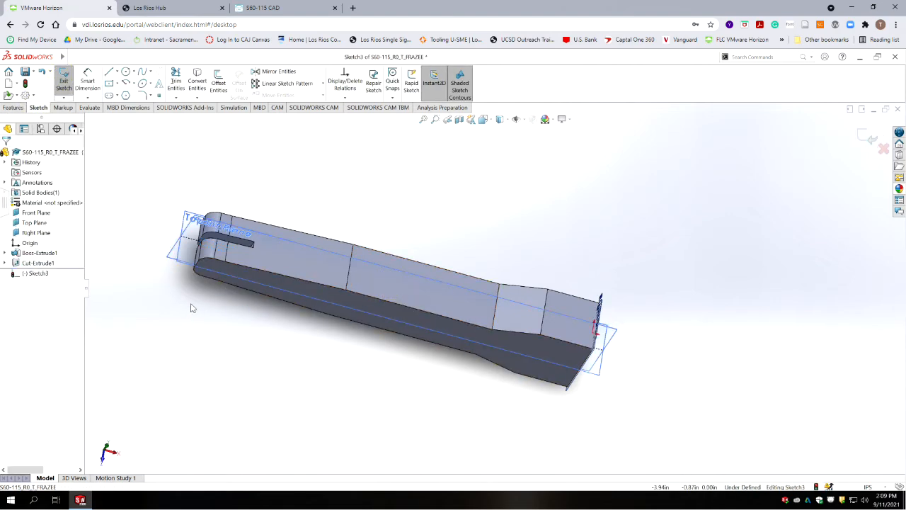
click(492, 123)
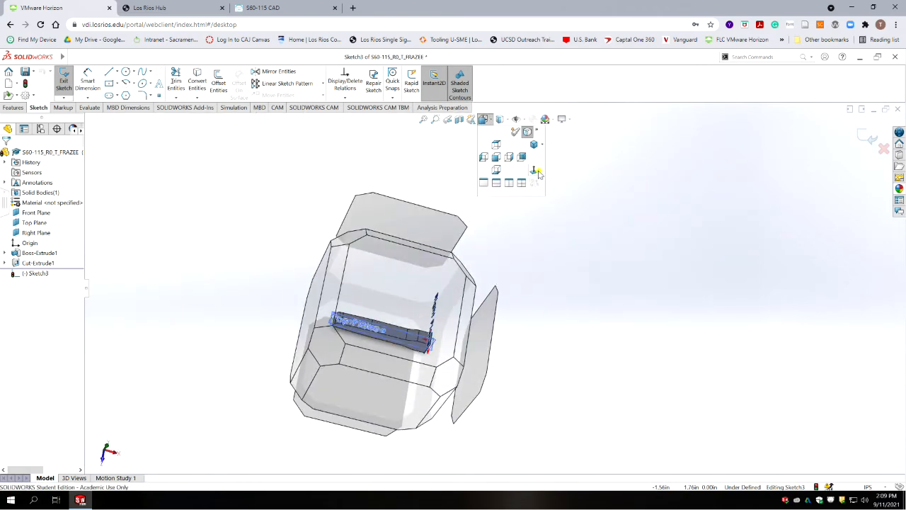
click(535, 171)
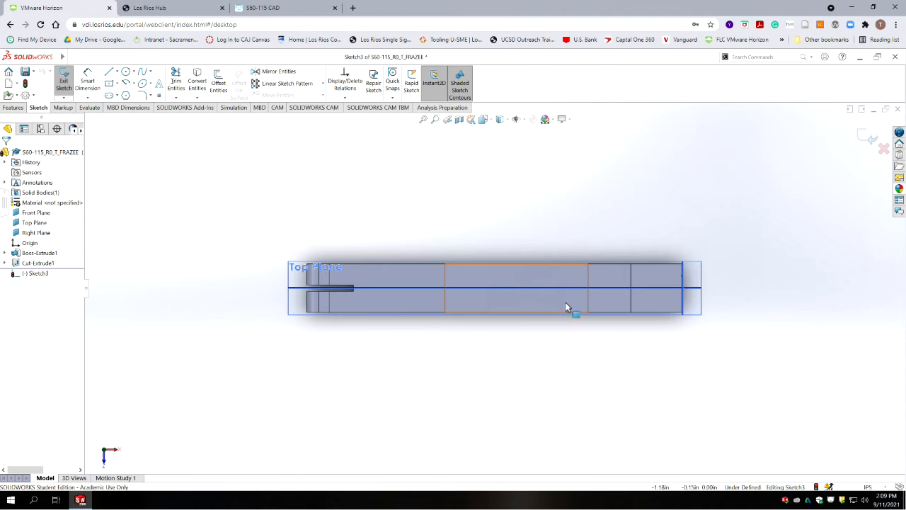
- Sketch a horizontal straight slot on the post's centre line in the middle face, about 0.32 in between arc centres and 0.24 in wide
scroll(560, 303, down, 5)
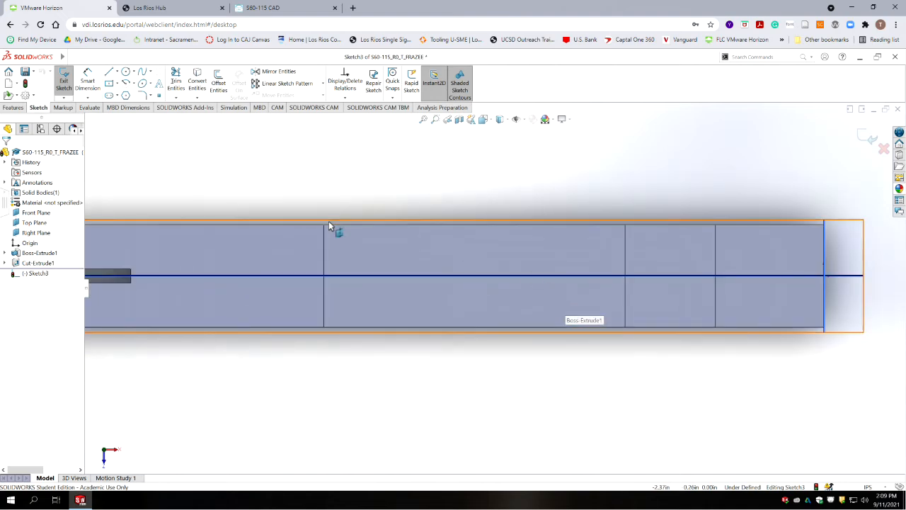
click(109, 95)
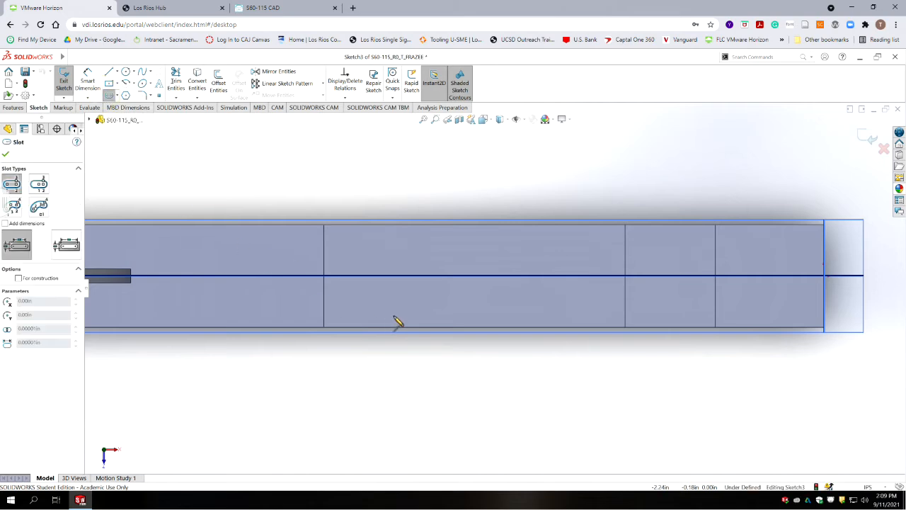
click(454, 277)
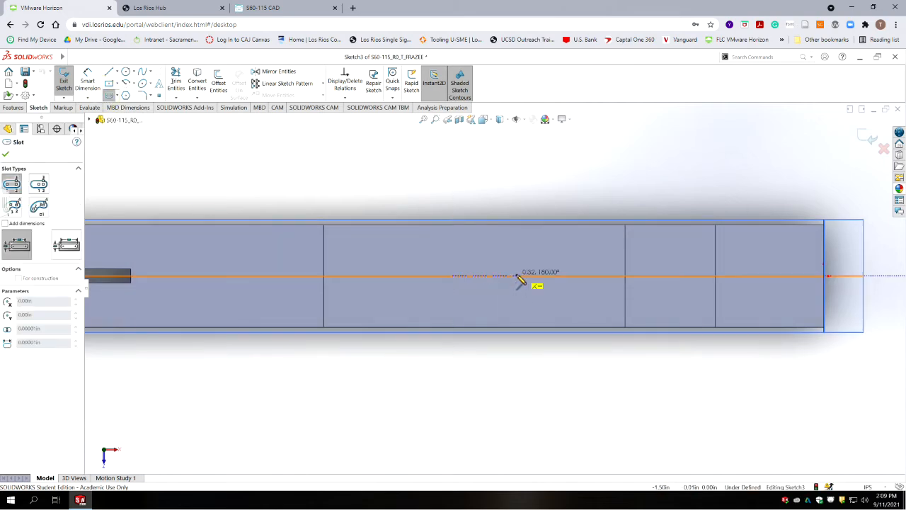
click(517, 278)
click(476, 334)
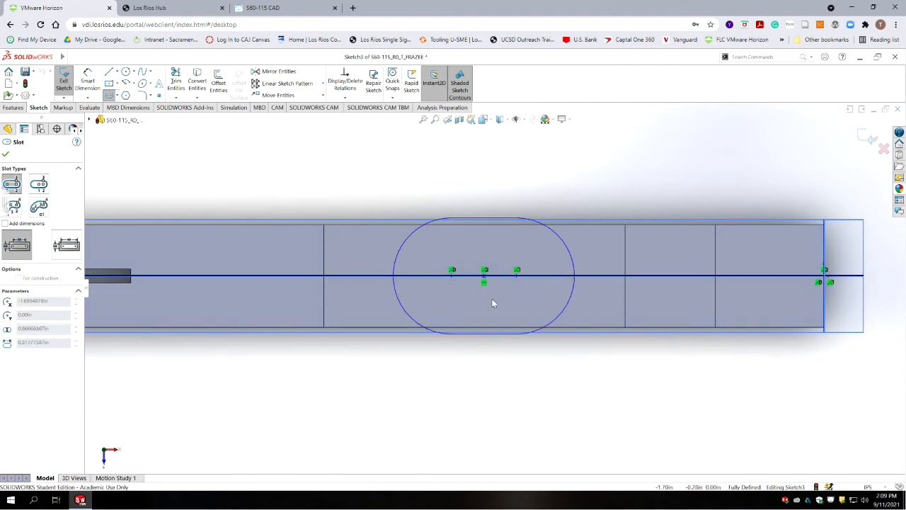
click(490, 303)
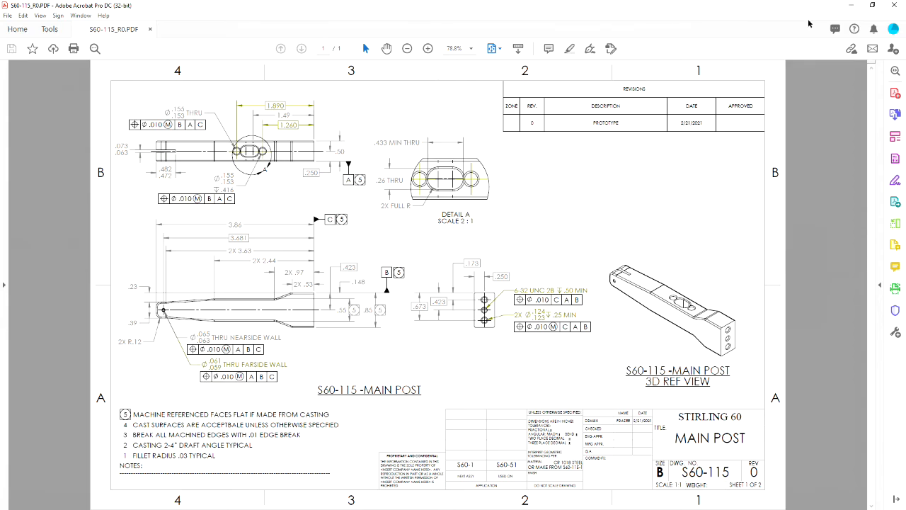
- After consulting the drawing PDF, dimension the distance from the slot's right arc centre to the post's wide-end edge as 1.49 in
click(852, 7)
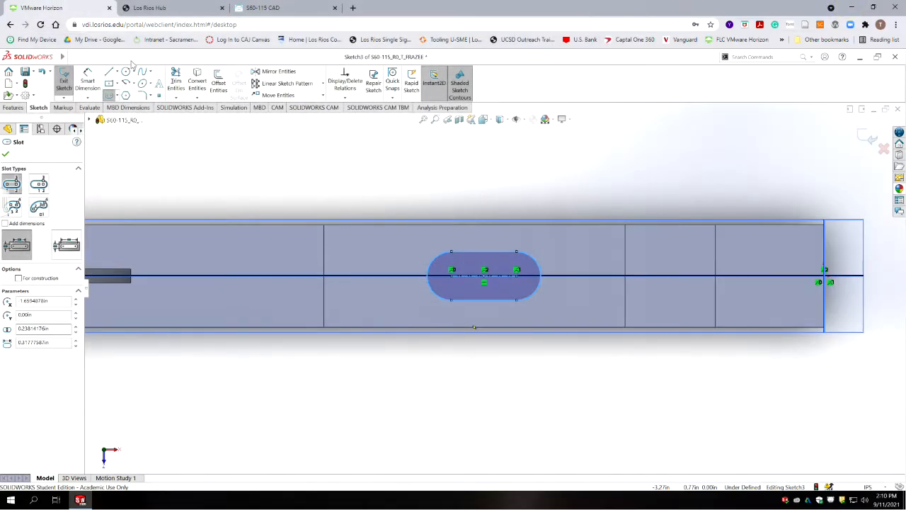
click(87, 80)
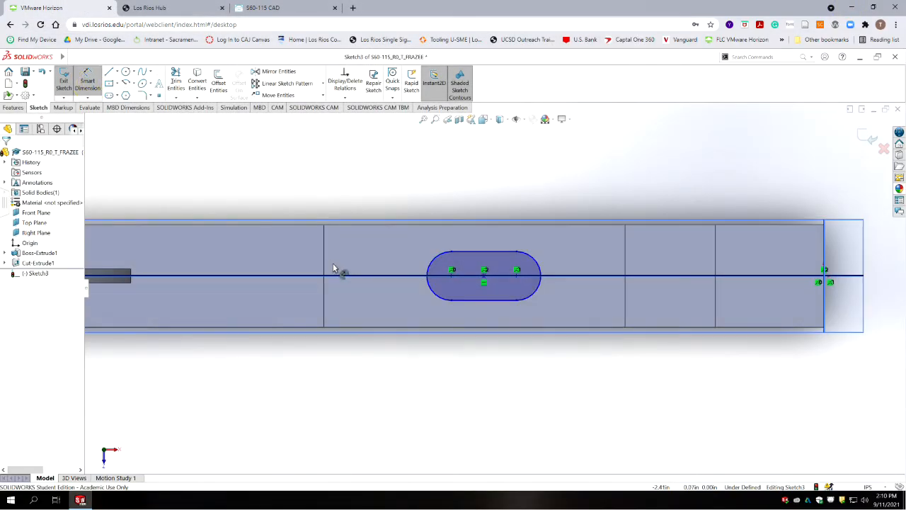
click(518, 280)
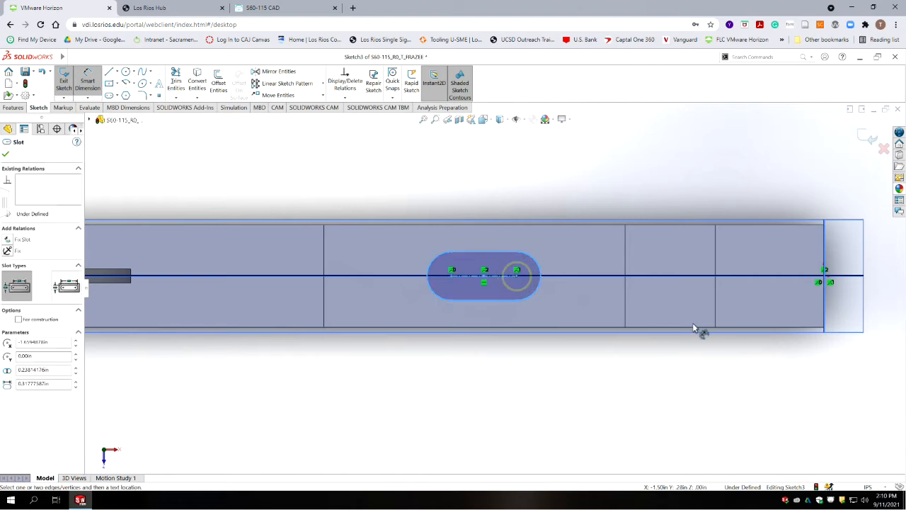
click(825, 244)
click(668, 151)
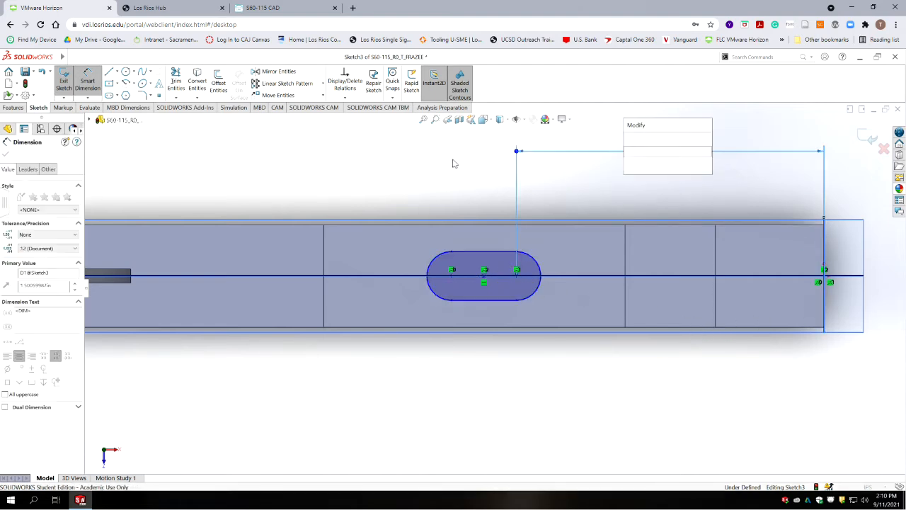
text(1.49)
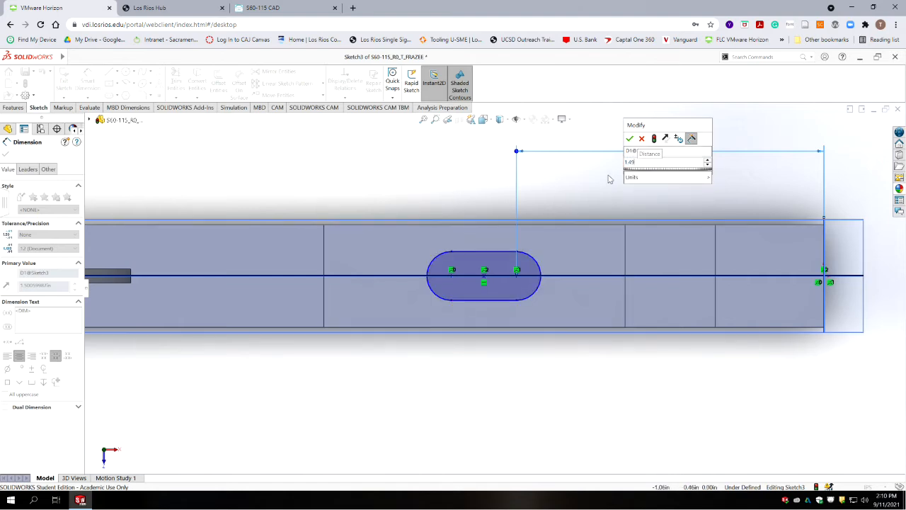
click(629, 139)
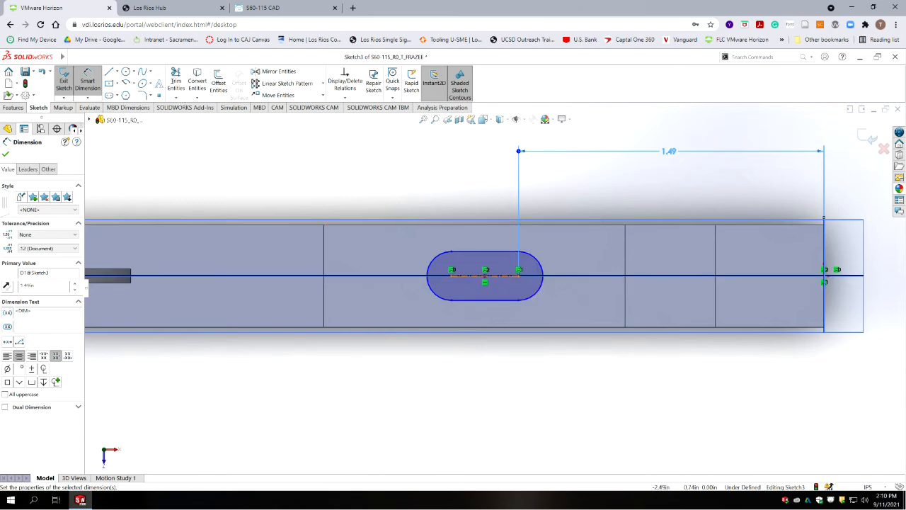
- Check the slot length in the drawing PDF and dimension the slot's centre-to-centre length as 0.433 in
key(alt+Tab)
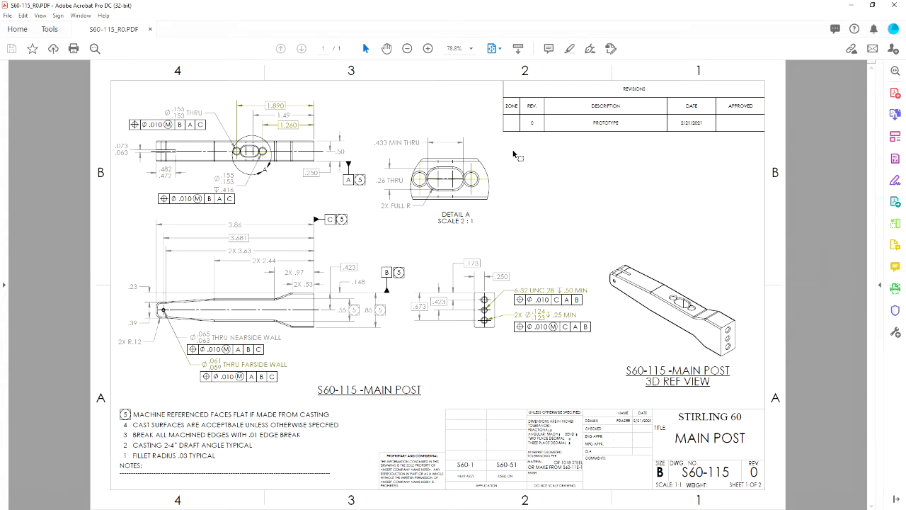
click(851, 5)
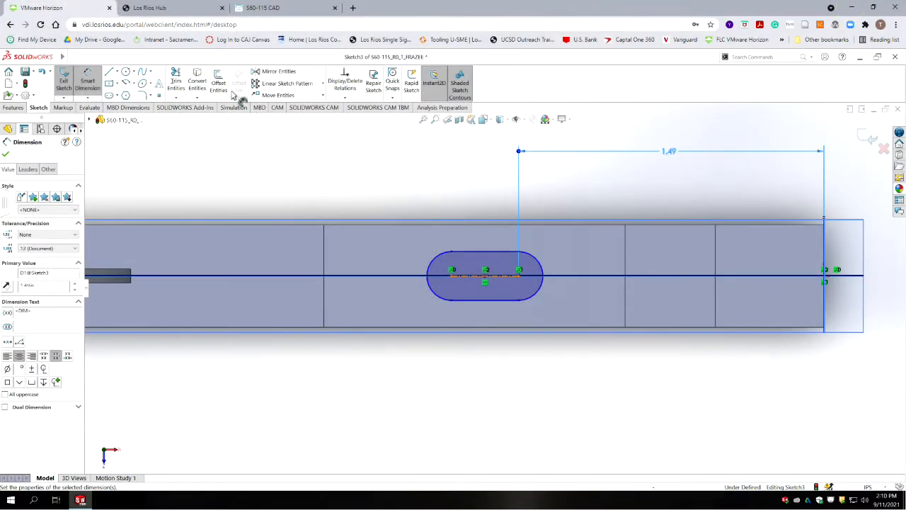
click(507, 275)
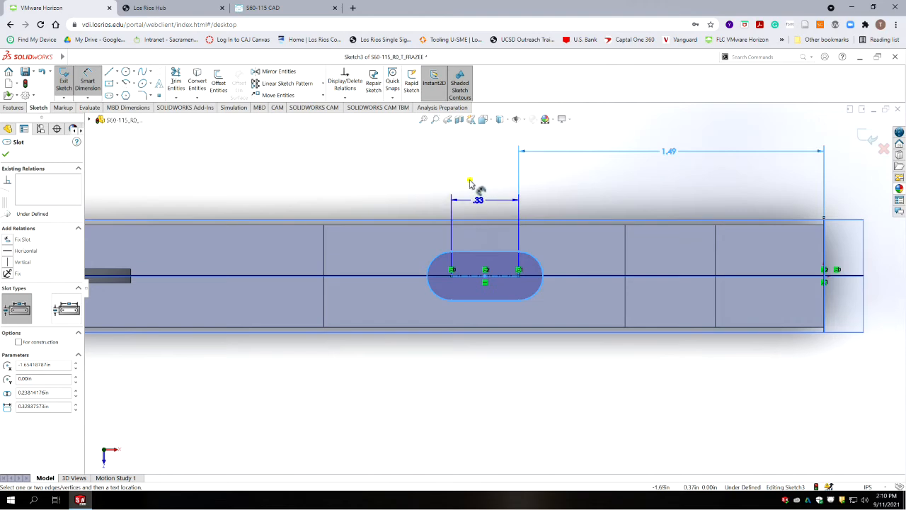
click(470, 180)
text(.43)
key(Return)
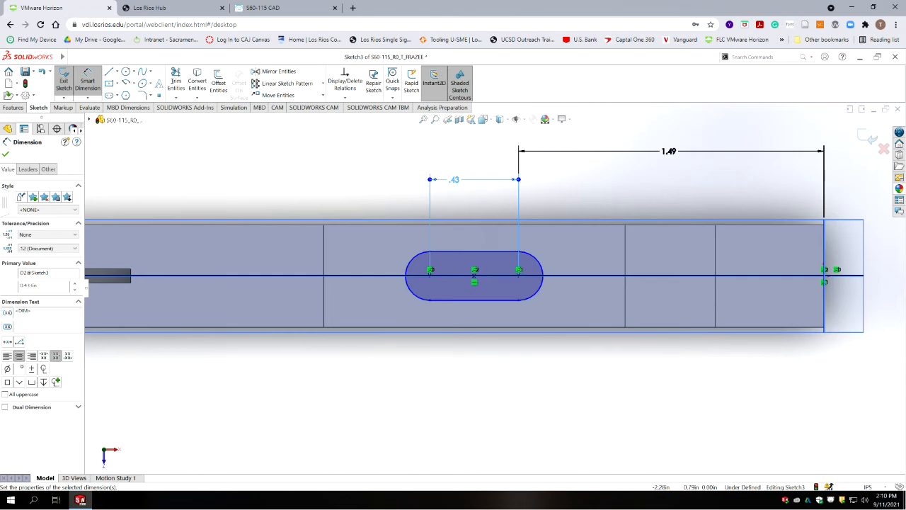
- Check the slot width in the drawing, dimension it as 0.26 in between the straight sides, and exit the sketch
key(alt+Tab)
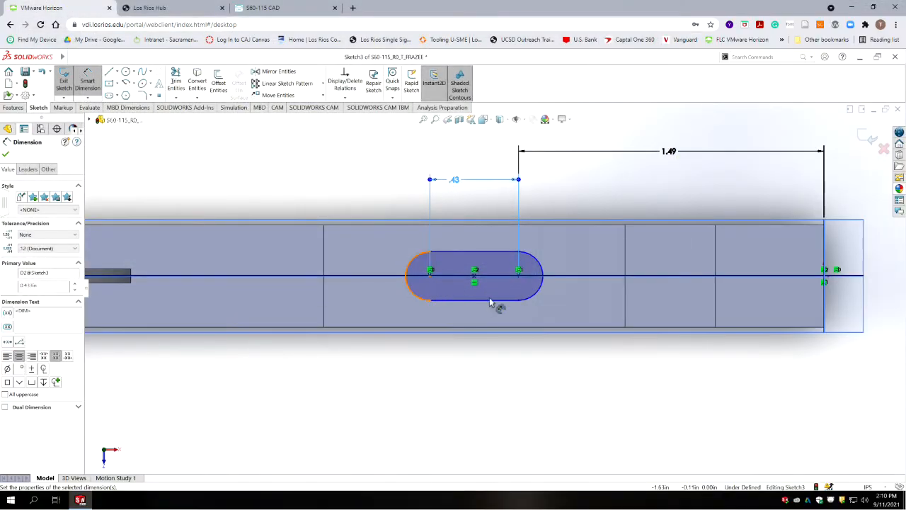
click(485, 300)
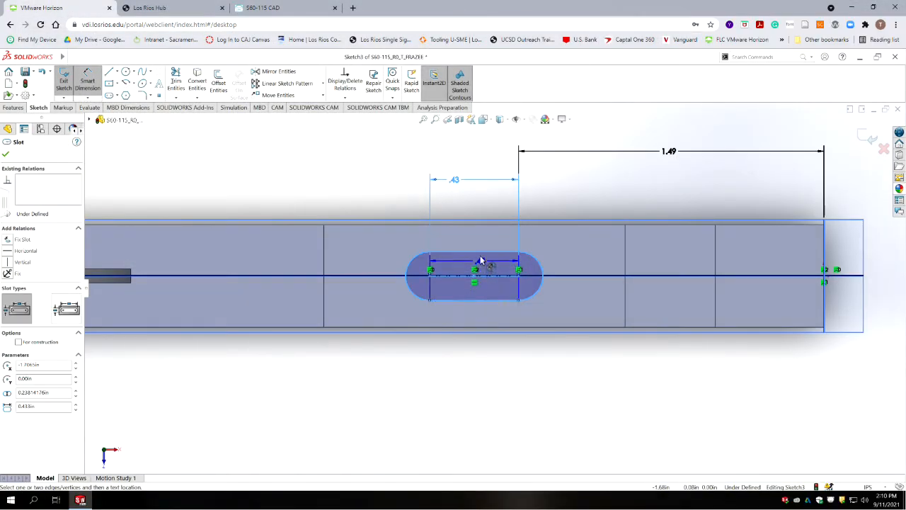
click(482, 253)
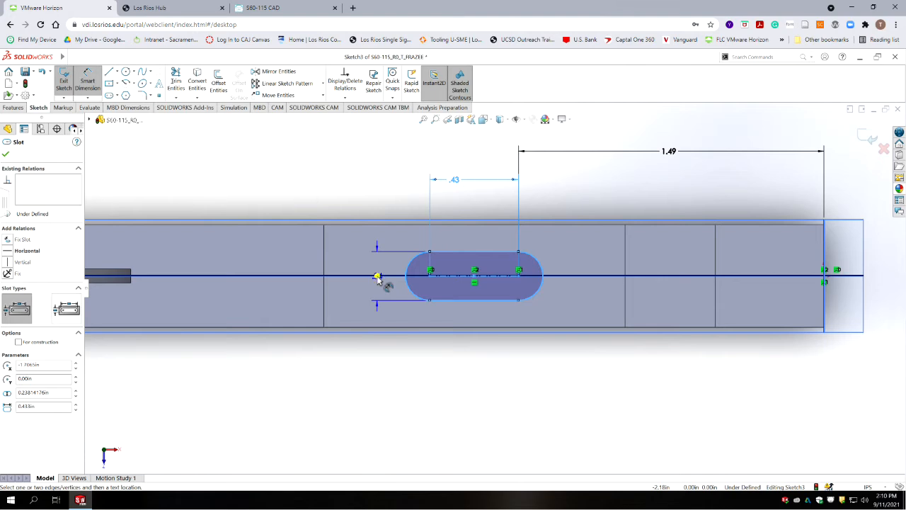
click(377, 277)
text(.25)
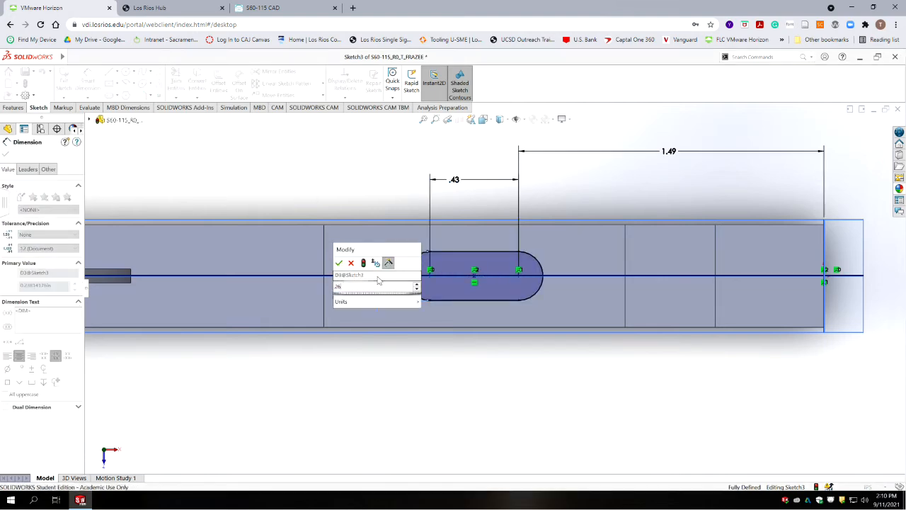
key(Return)
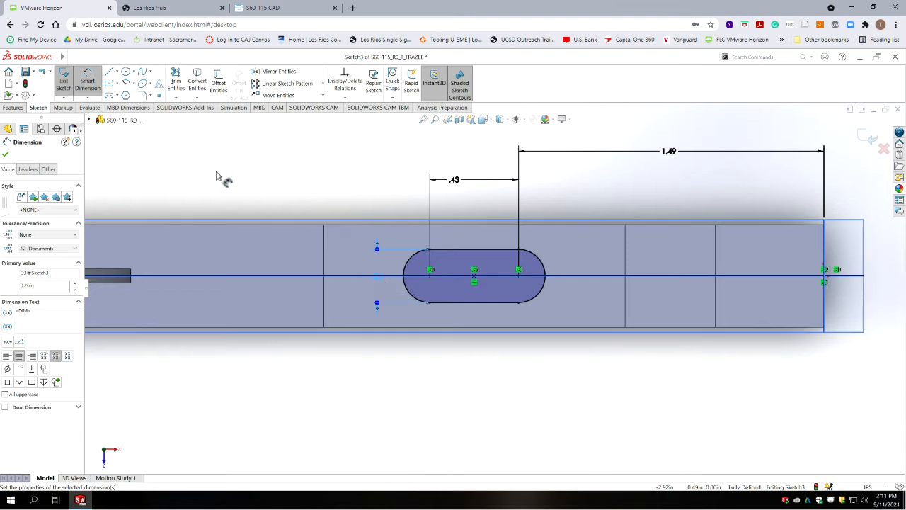
click(7, 155)
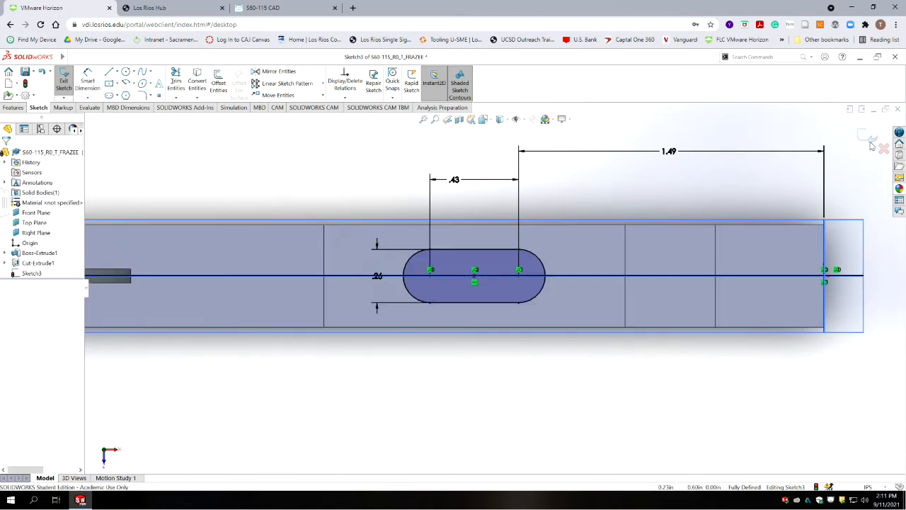
click(866, 137)
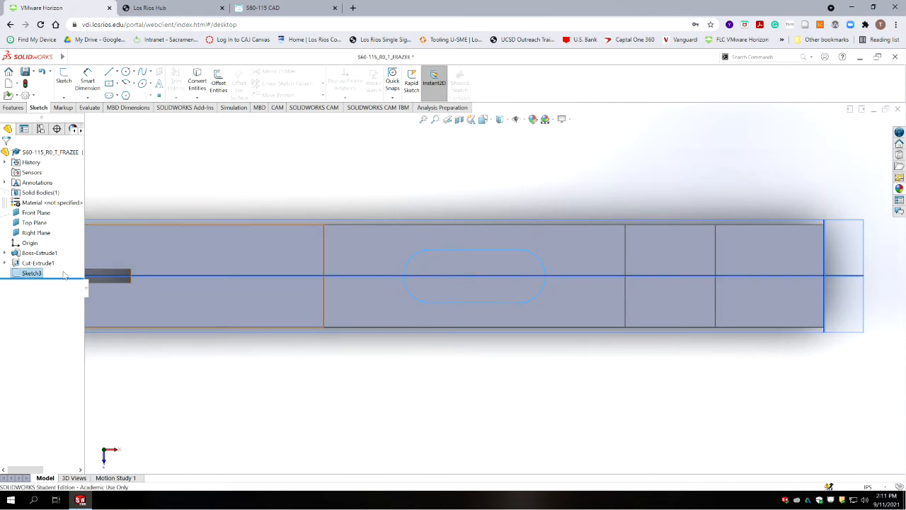
- Cut the slot through the post with an Extruded Cut using the Through All end condition
click(12, 108)
click(187, 85)
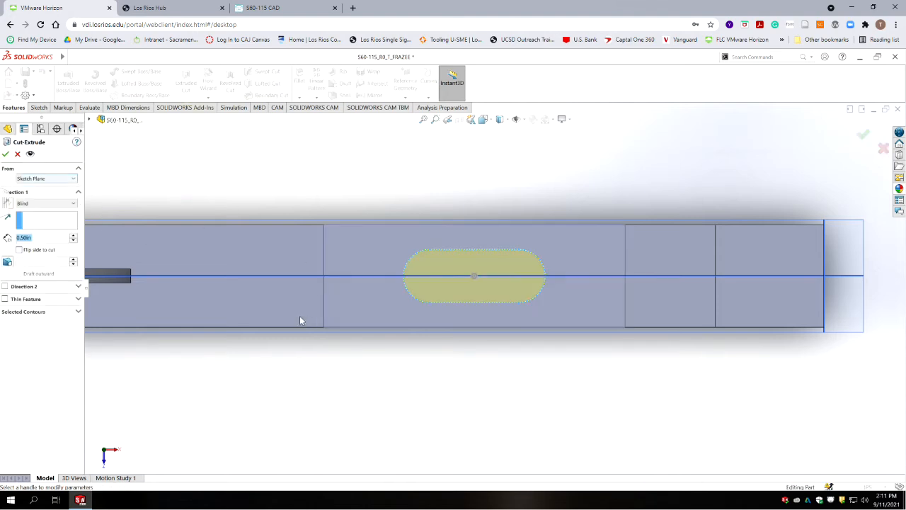
middle_drag(331, 332, 319, 263)
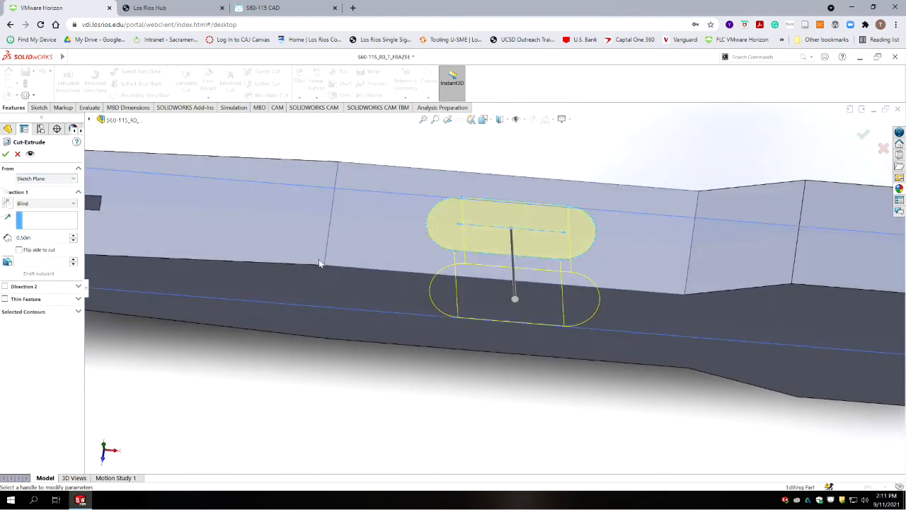
click(56, 203)
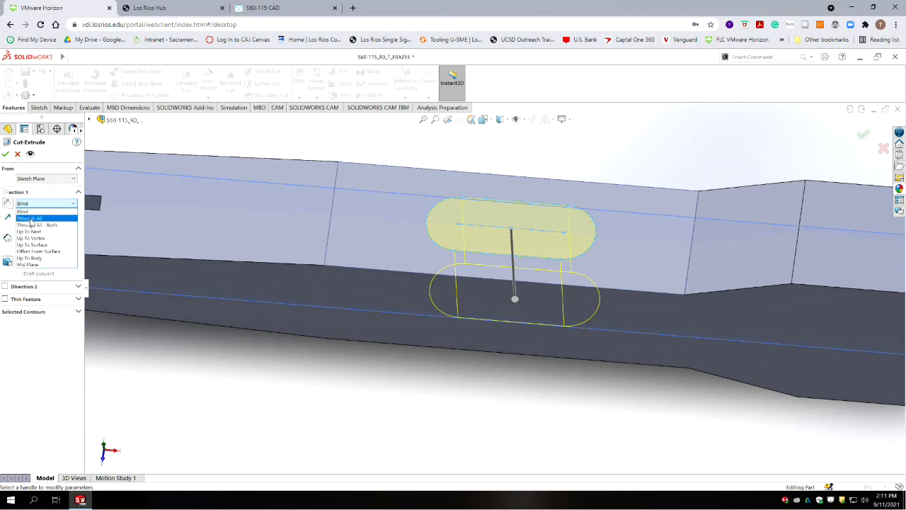
click(36, 218)
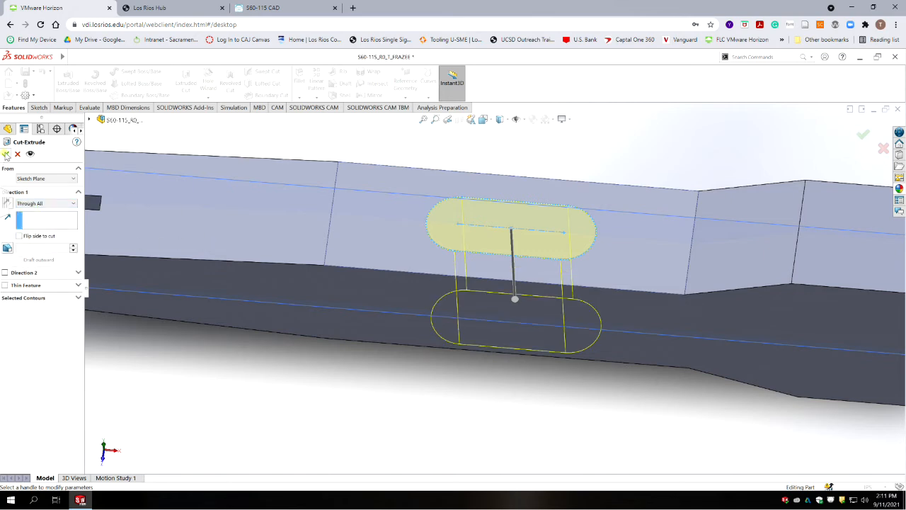
click(5, 154)
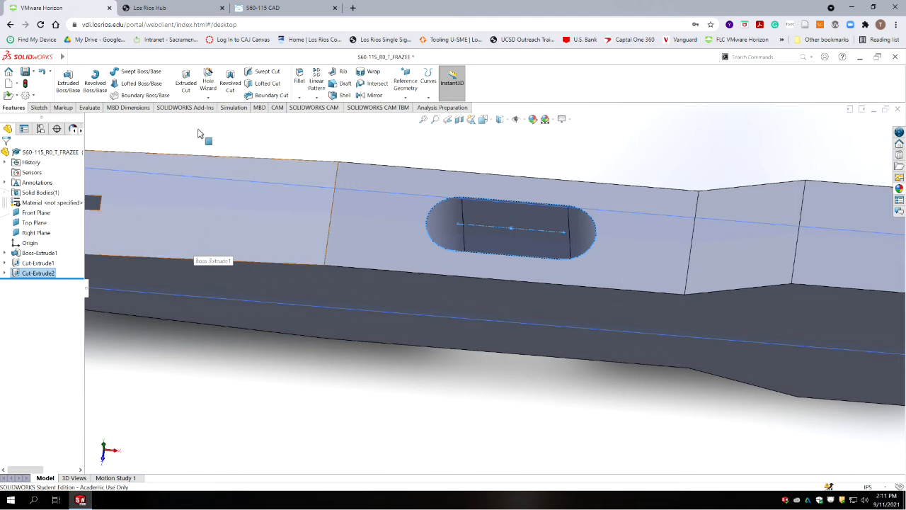
- Start a new sketch on the post's flat middle face around the slot and view it normal to the face
click(38, 108)
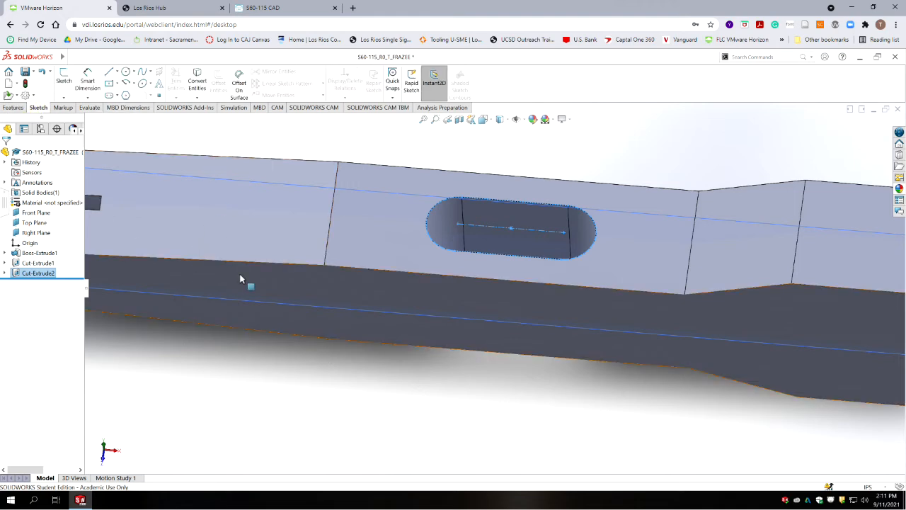
click(64, 80)
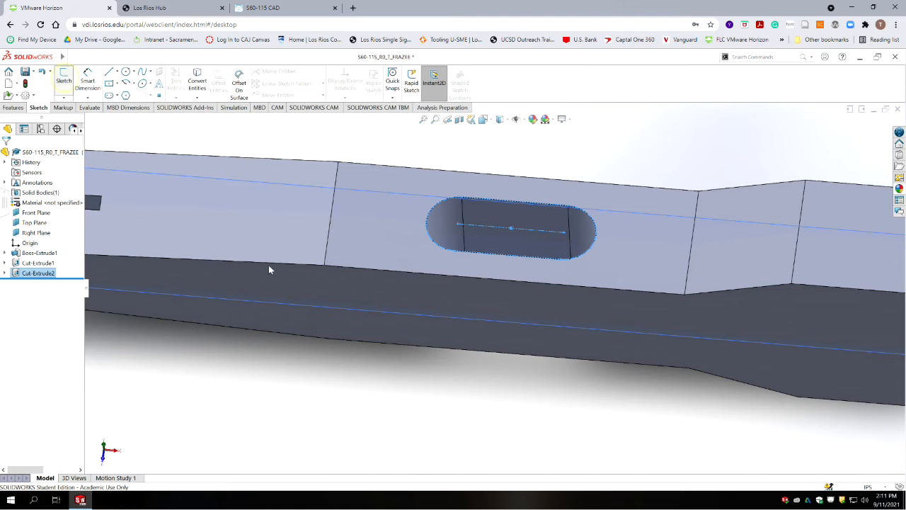
click(377, 178)
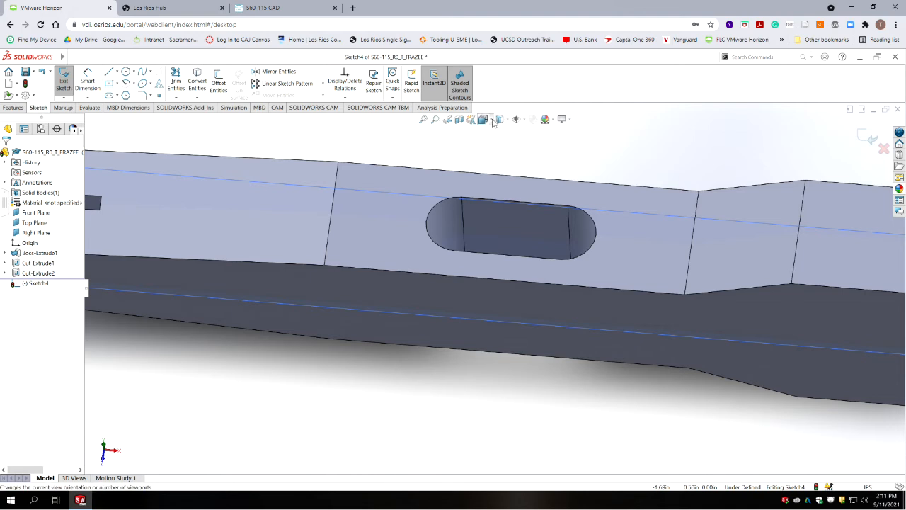
click(447, 119)
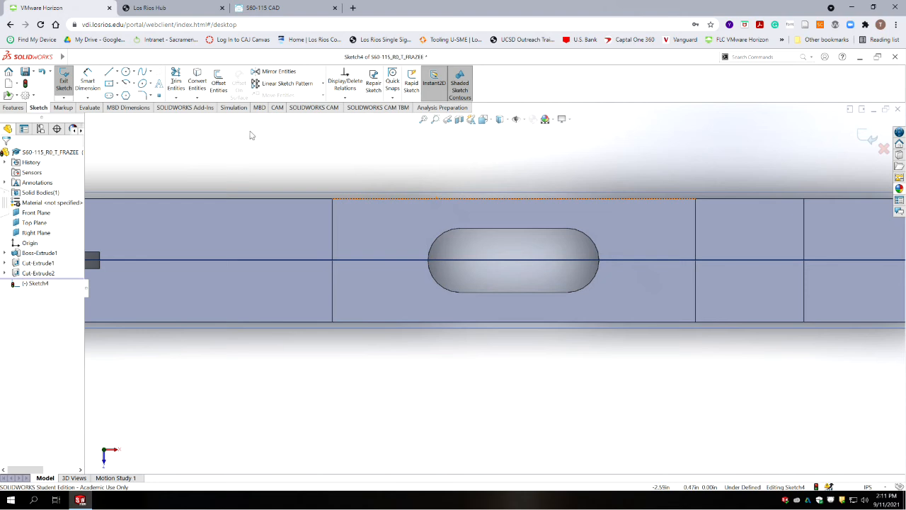
- Sketch a circle of about 0.06 in radius centred on the post's centre line, between the slot and the wide end
click(126, 73)
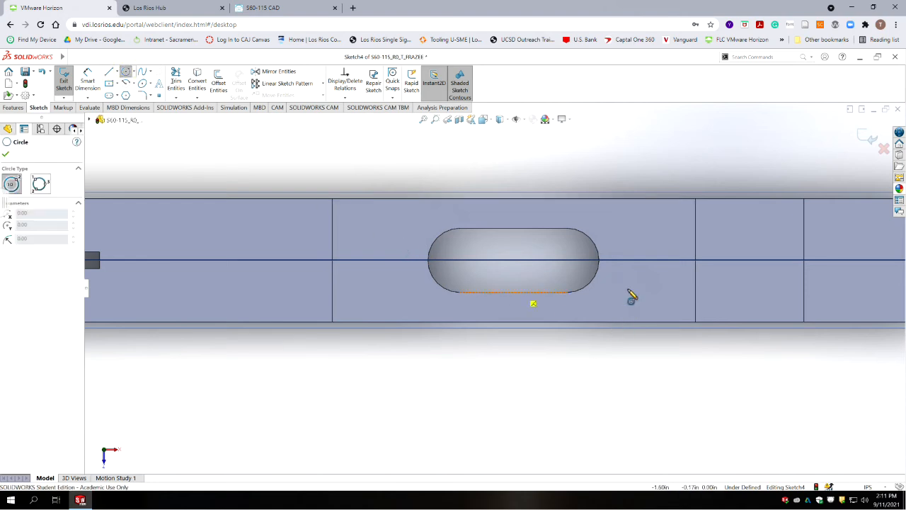
click(628, 259)
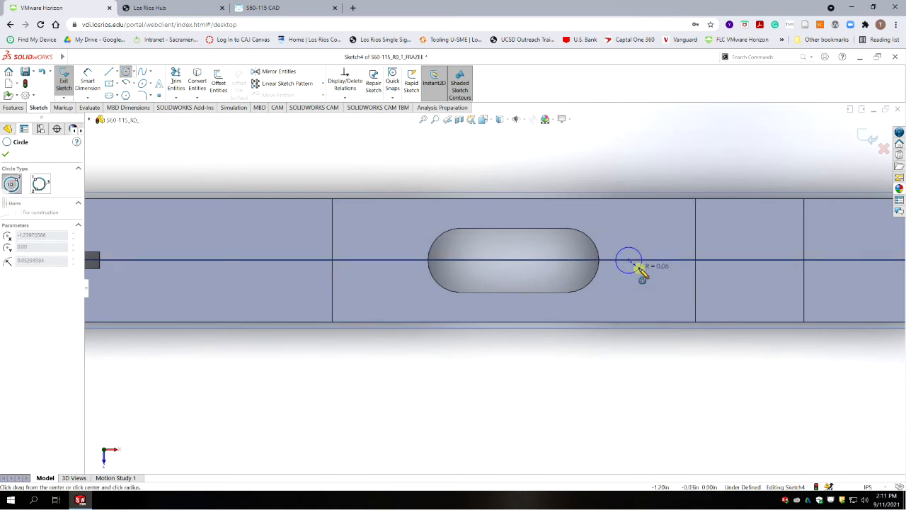
click(641, 272)
key(Escape)
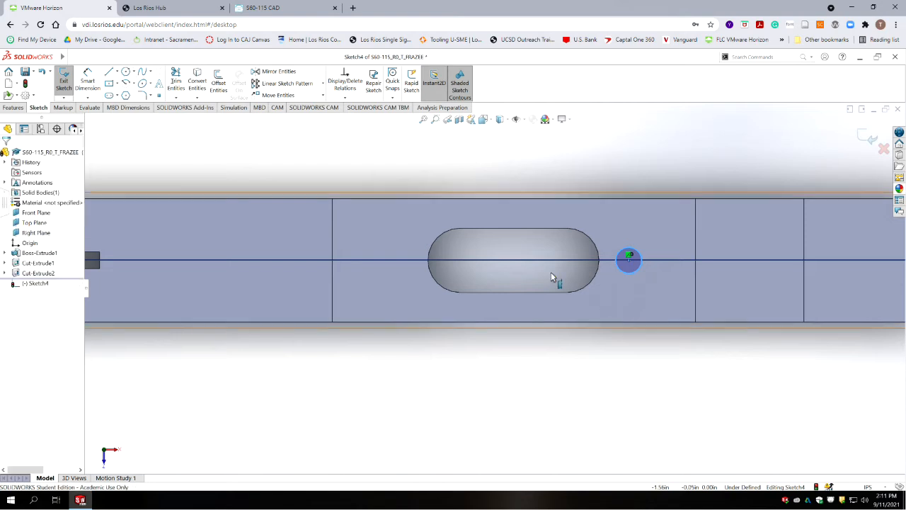
- Check the hole size in the drawing and dimension the circle's diameter as 0.154 in
click(88, 79)
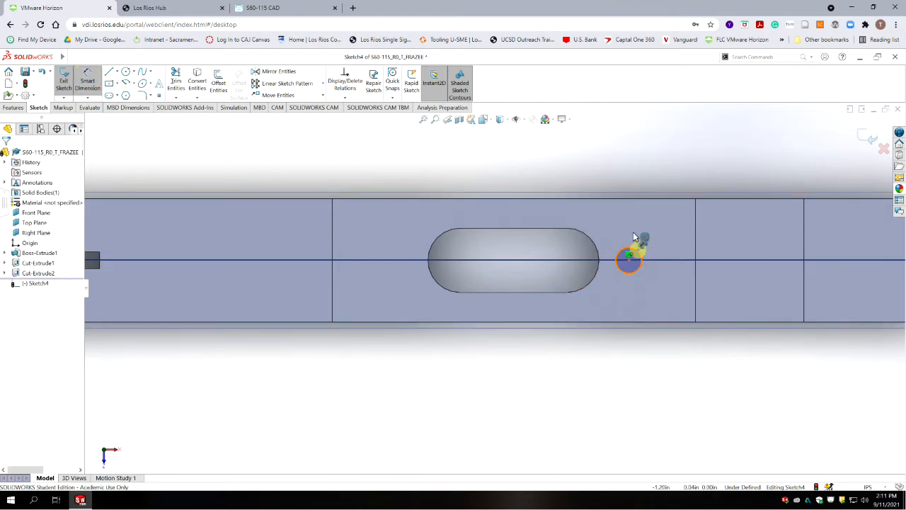
click(632, 249)
click(657, 169)
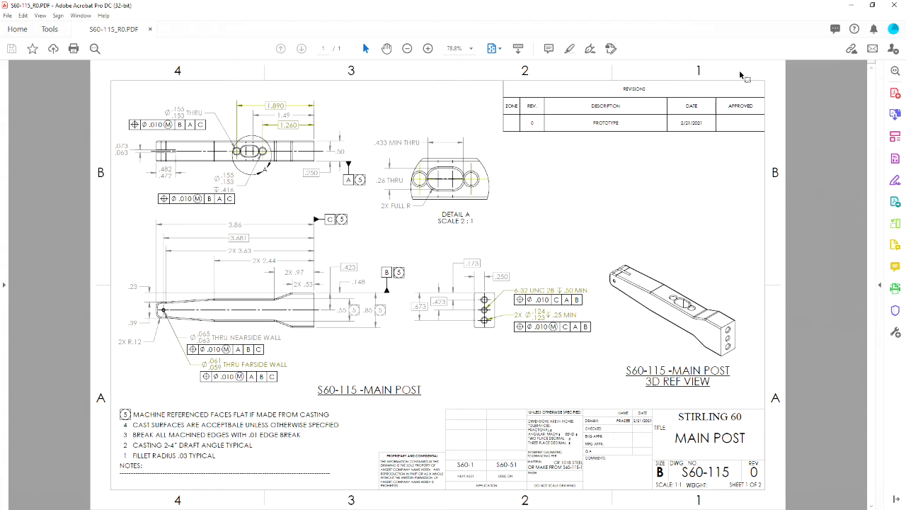
click(851, 6)
text(.154)
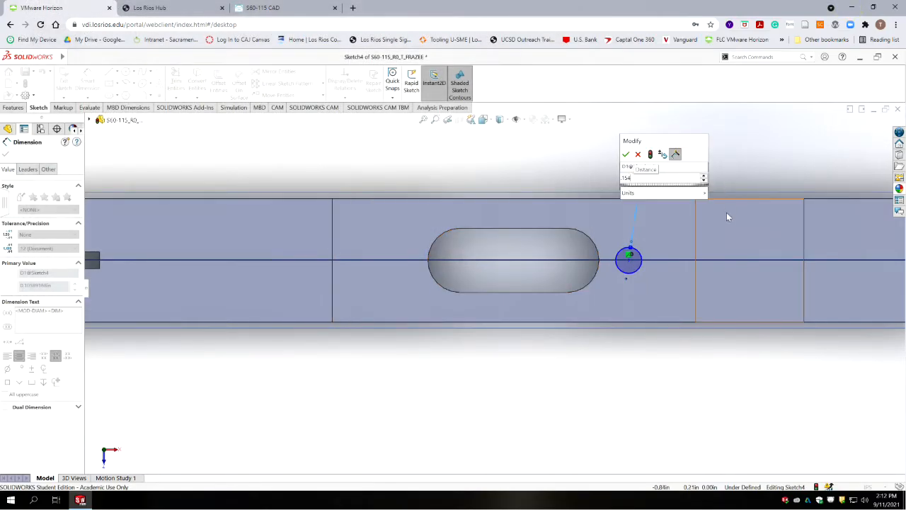
key(Return)
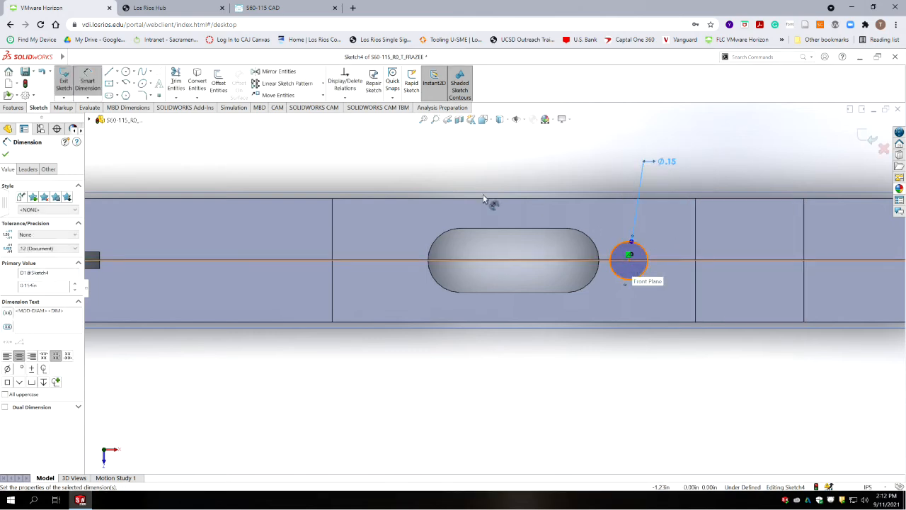
- Check the hole location in the drawing, dimension the circle 1.26 in from the post's wide end, and exit the sketch
scroll(538, 204, up, 5)
scroll(611, 271, down, 4)
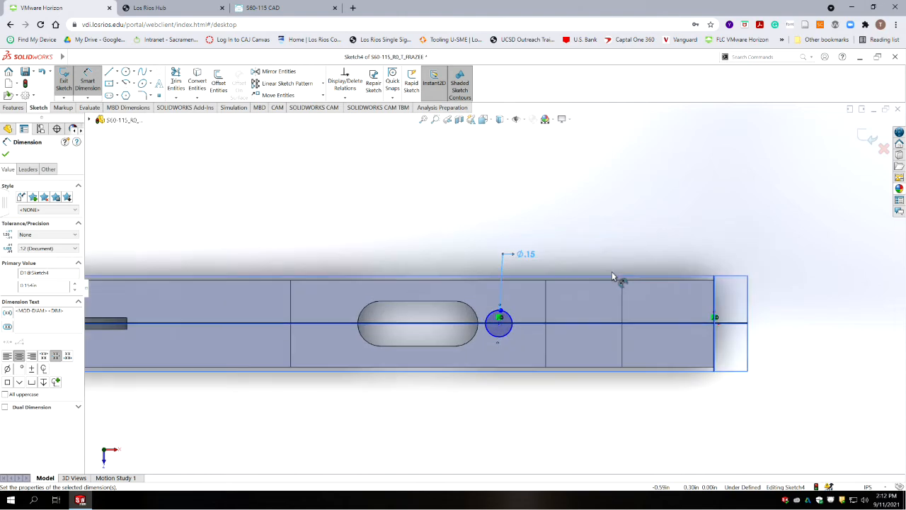
scroll(615, 309, down, 2)
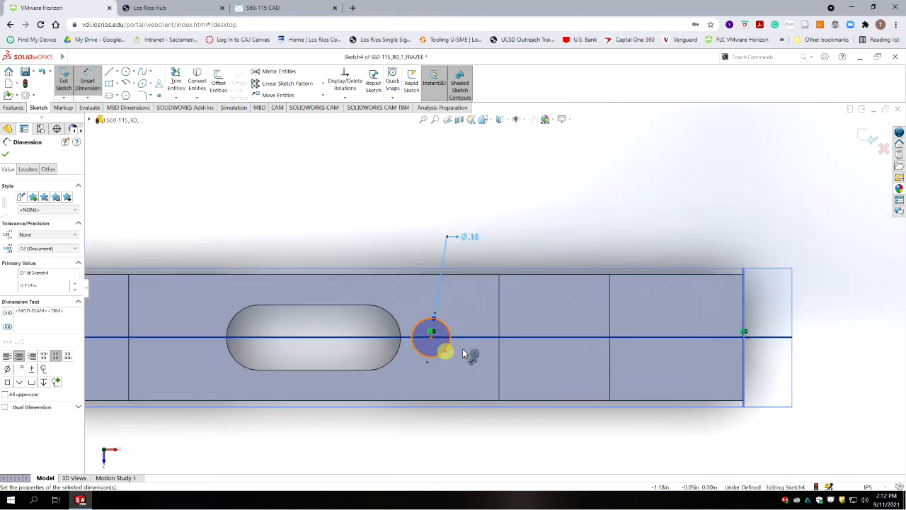
click(445, 347)
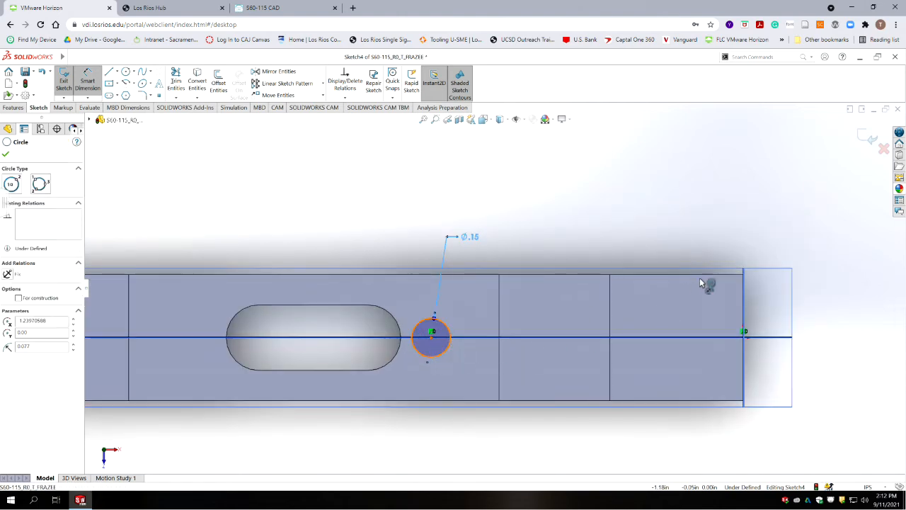
click(744, 281)
click(594, 155)
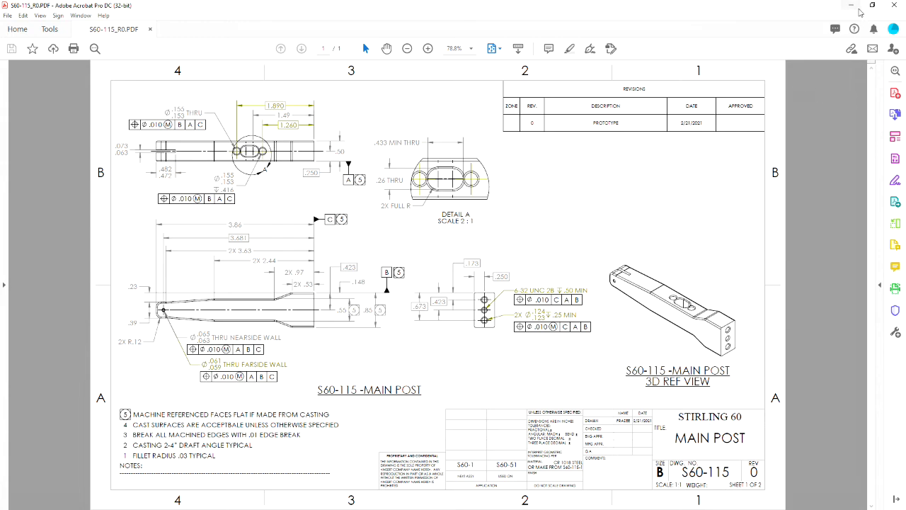
click(853, 6)
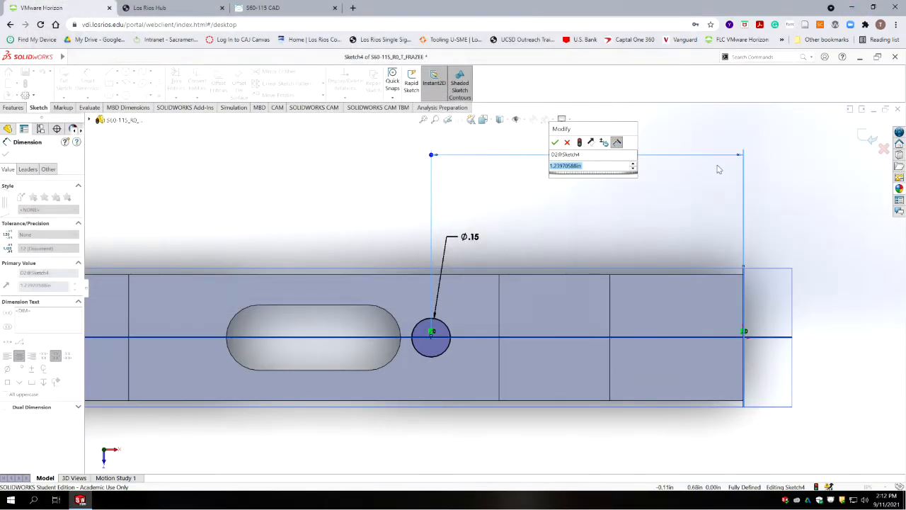
text(1.26)
key(Return)
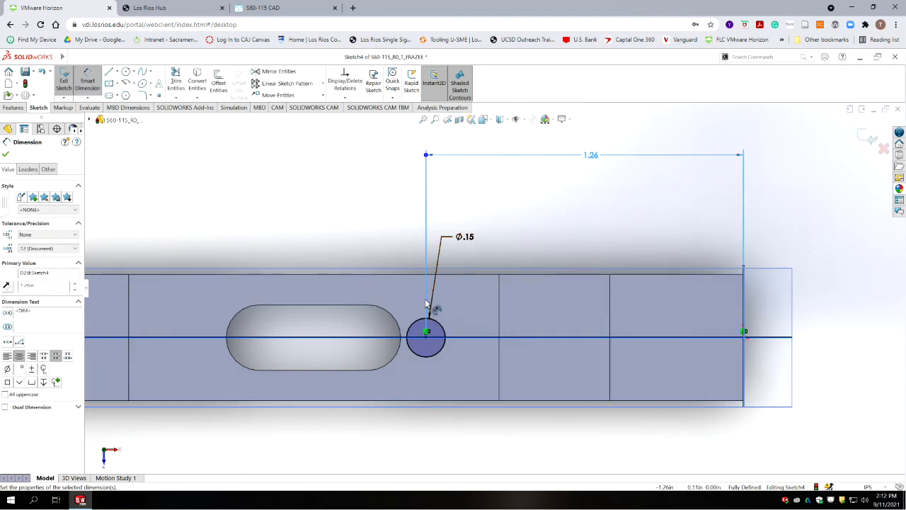
click(868, 142)
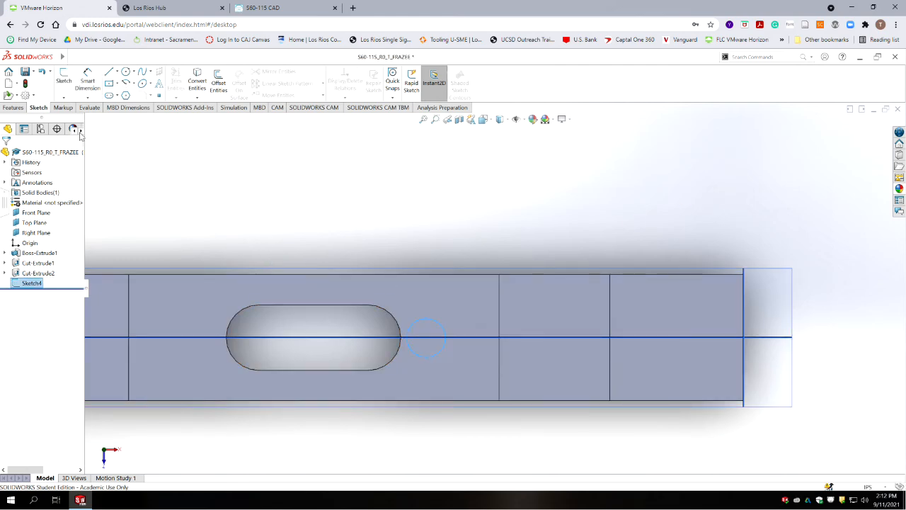
- Cut the circle into the post with a Blind Extruded Cut 0.416 in deep and save the part
click(13, 107)
click(185, 82)
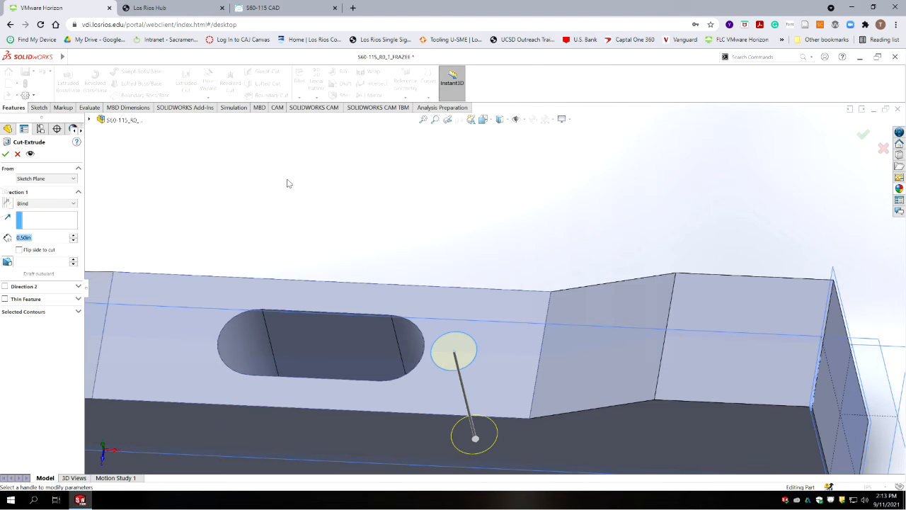
text(0.416)
key(Return)
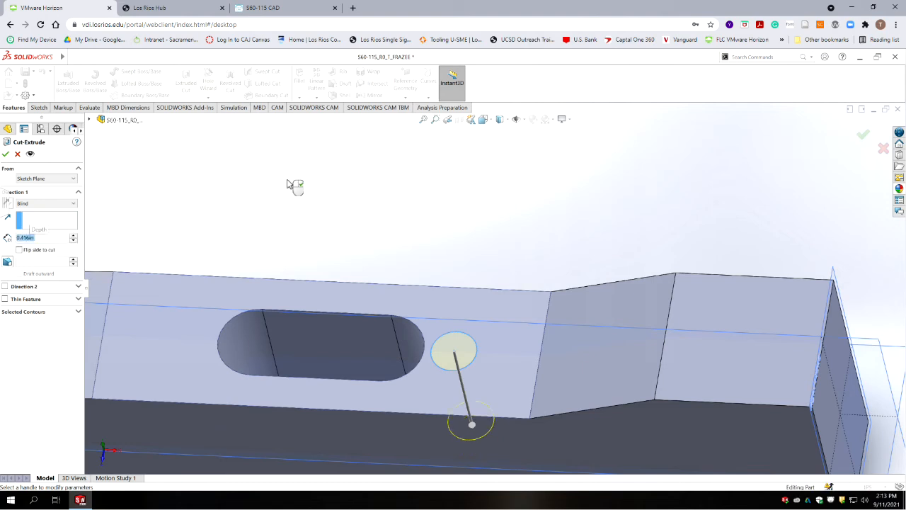
click(6, 155)
middle_drag(354, 293, 344, 275)
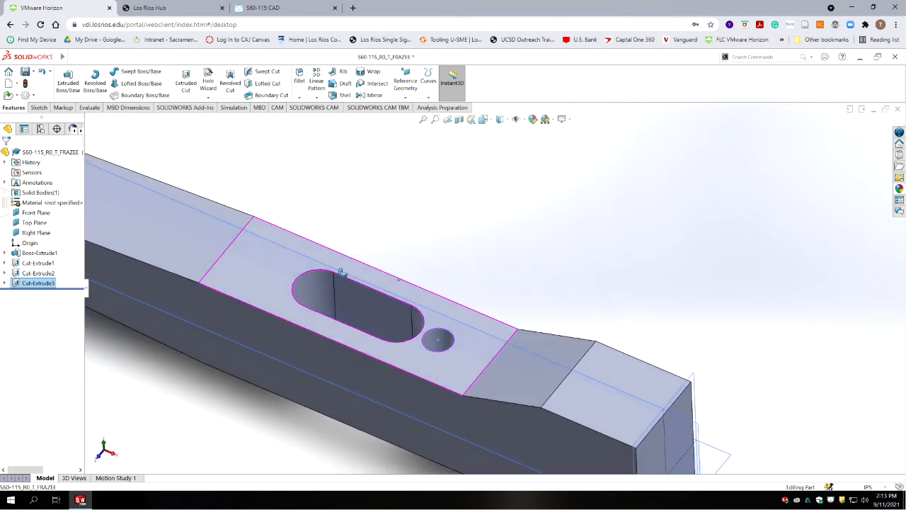
click(427, 233)
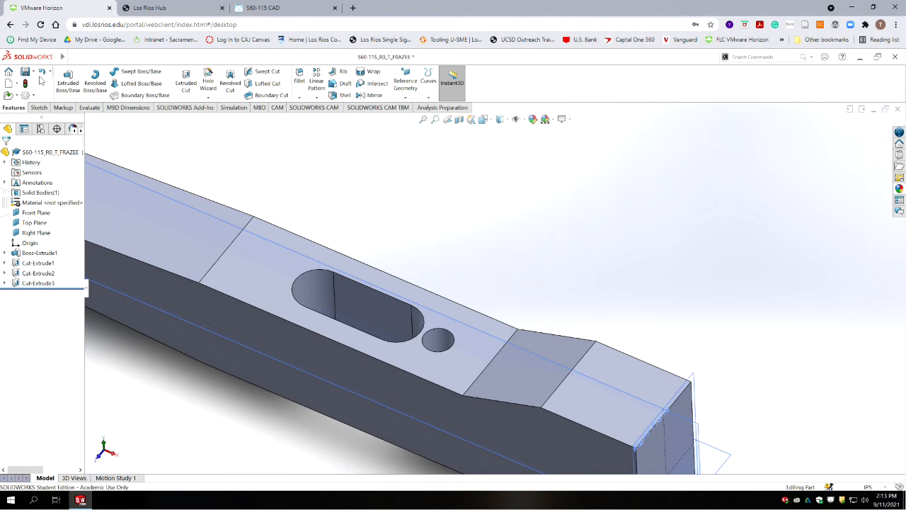
click(26, 72)
- Sketch a circle of about 0.08 in radius on the flat middle face, between the slot and the narrow end
click(38, 107)
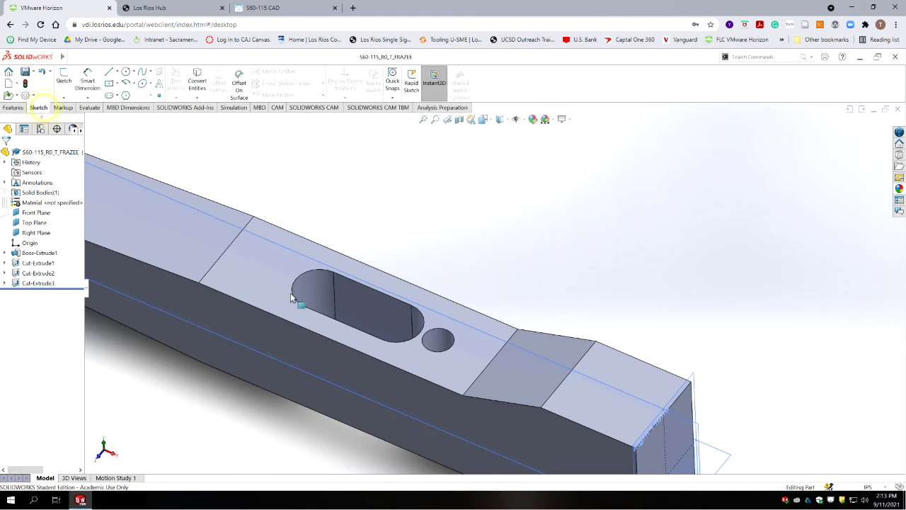
click(274, 235)
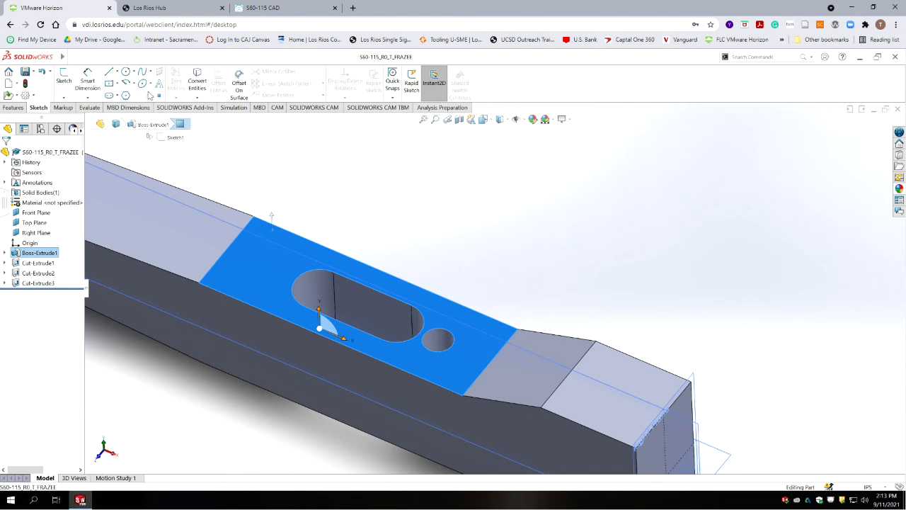
click(264, 269)
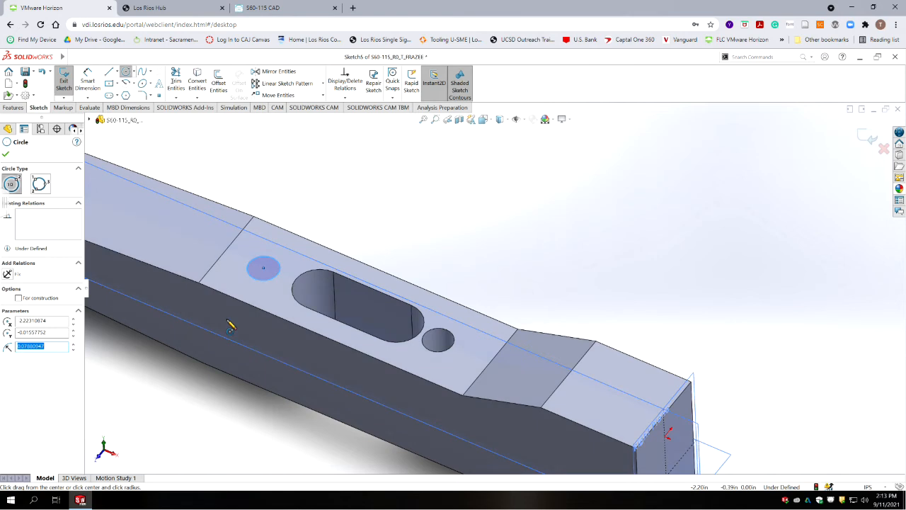
key(Escape)
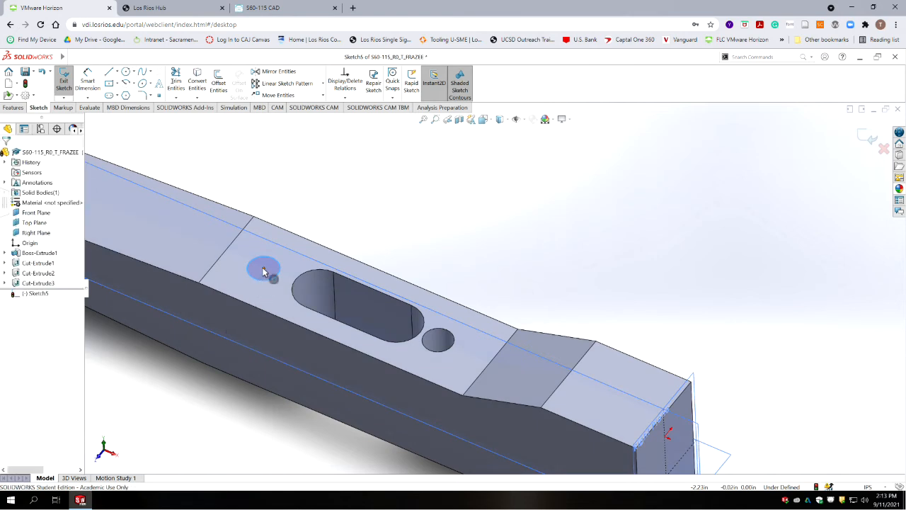
- Make the new circle's centre point coincident with the Front Plane
click(264, 270)
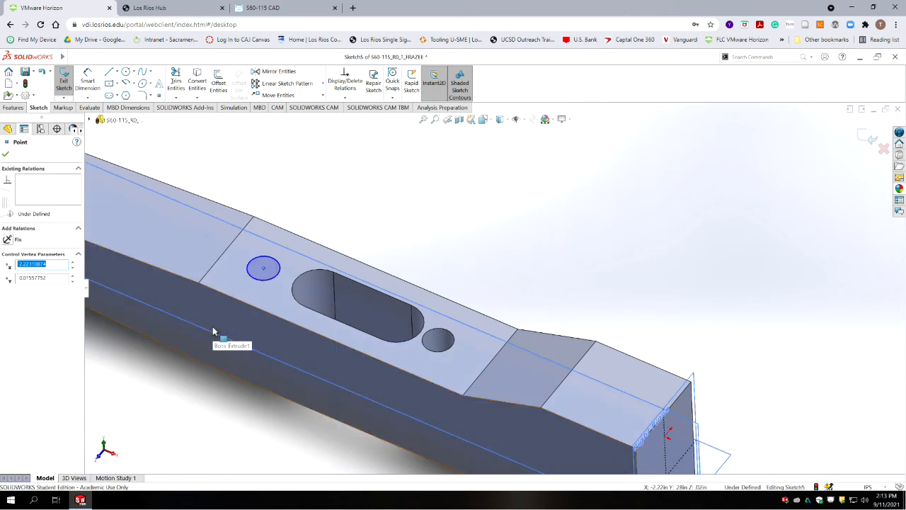
click(316, 263)
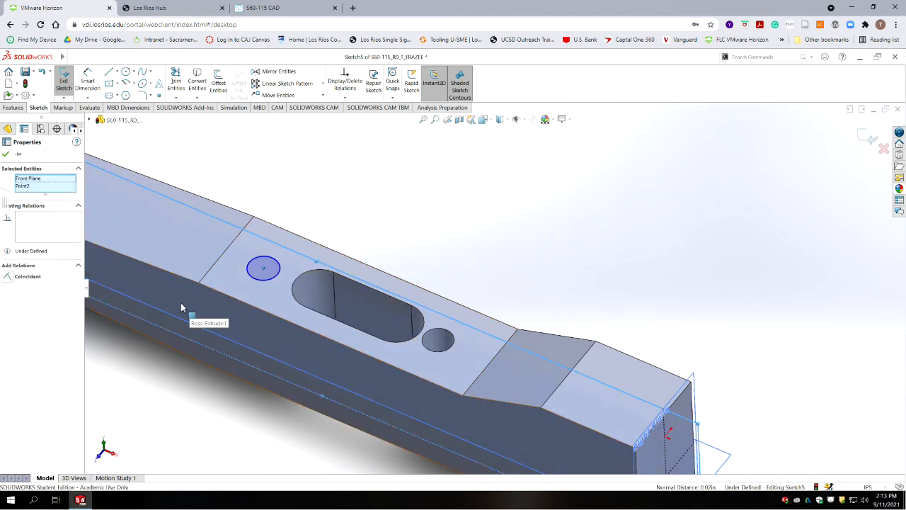
click(10, 277)
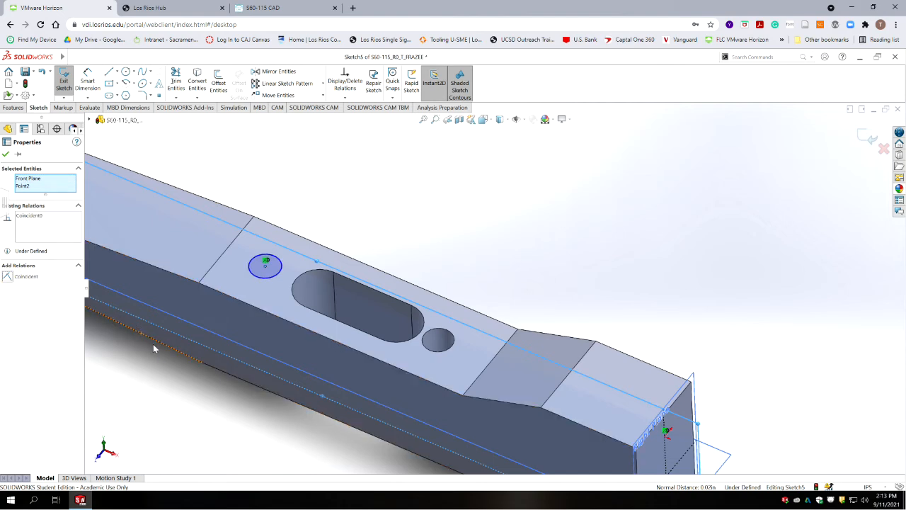
key(Escape)
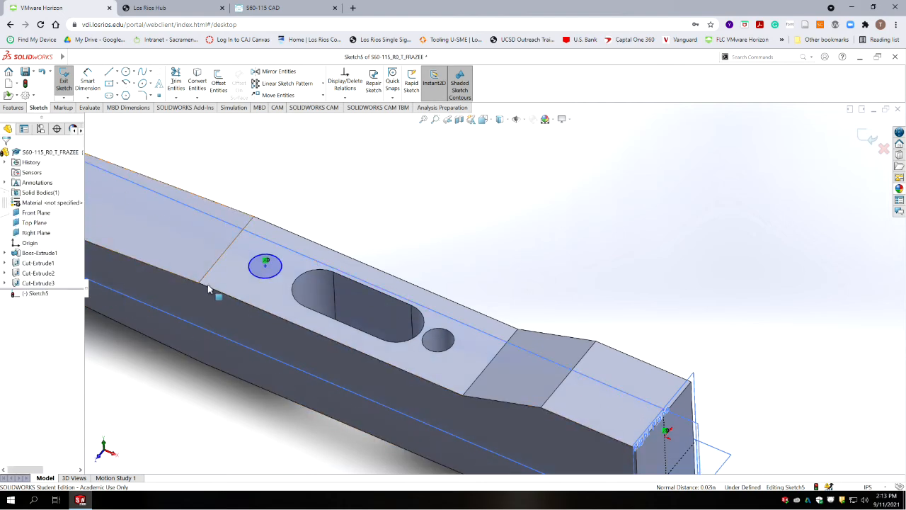
- Add an Equal relation between the new circle and the edge of the existing round hole
click(265, 276)
ctrl+click(444, 354)
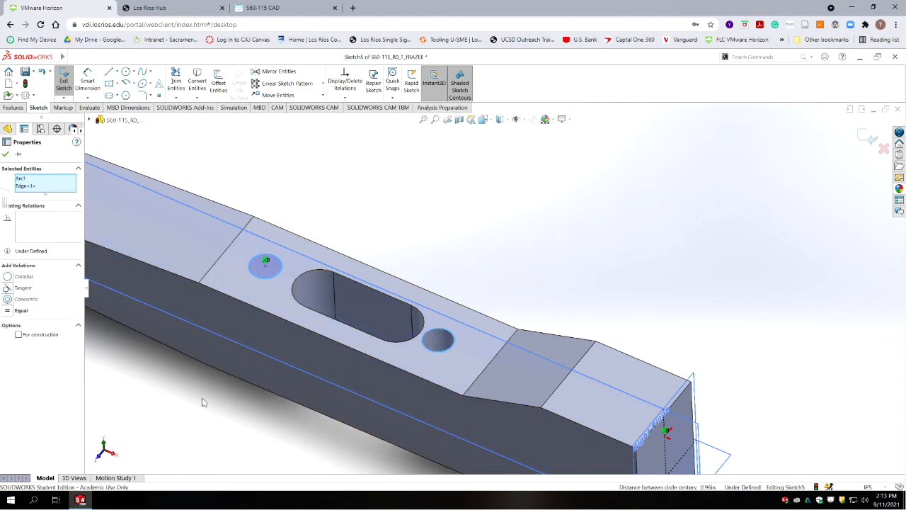
click(9, 312)
click(6, 155)
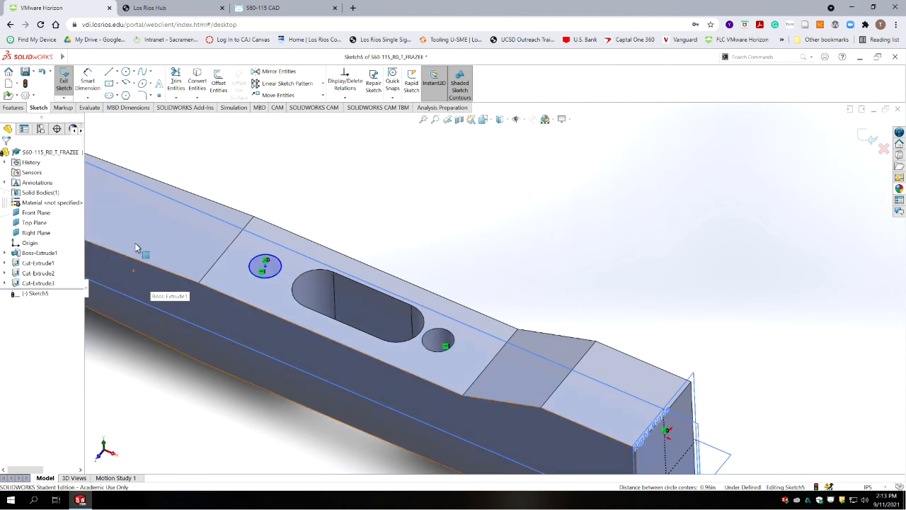
- Dimension the circle's centre 1.89 in from the post's wide end and exit the sketch
click(86, 83)
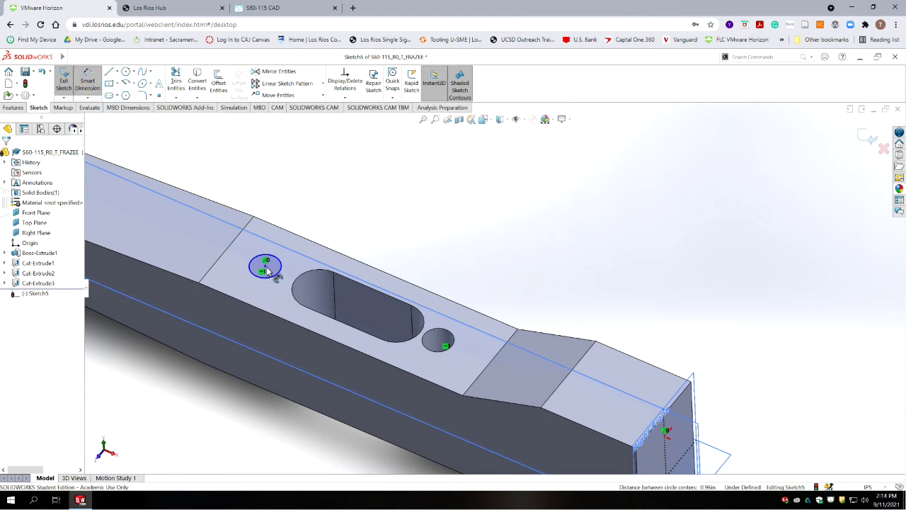
click(266, 269)
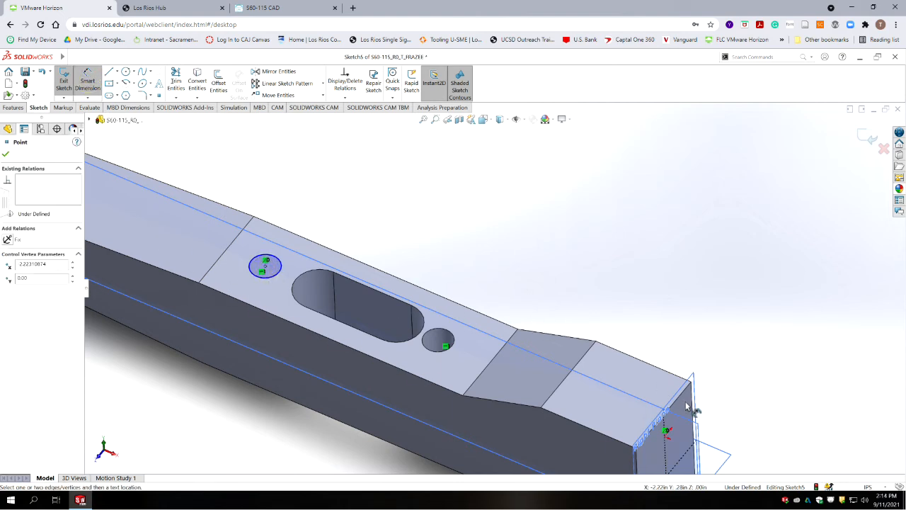
click(694, 381)
click(485, 231)
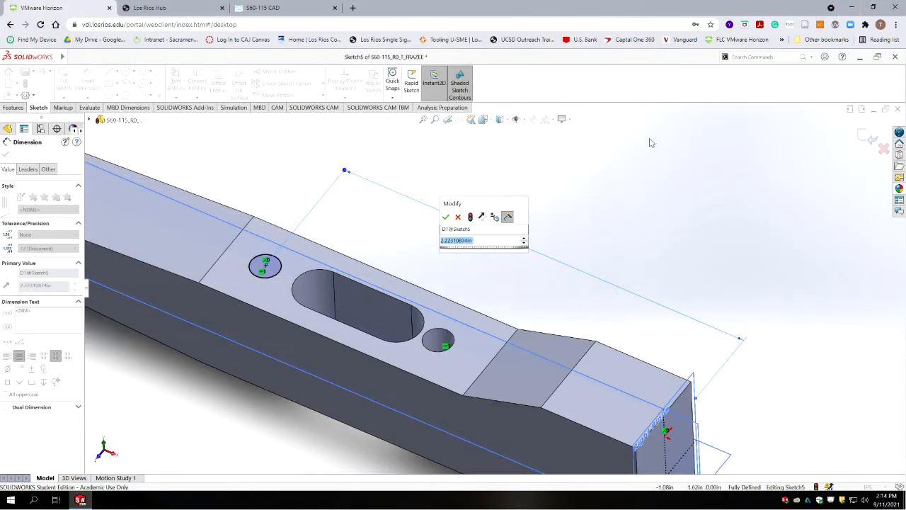
text(1.89)
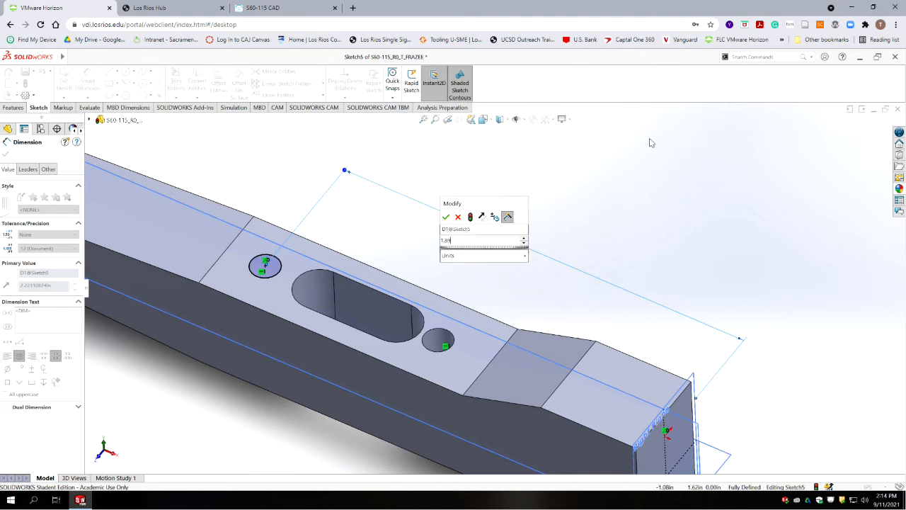
key(Return)
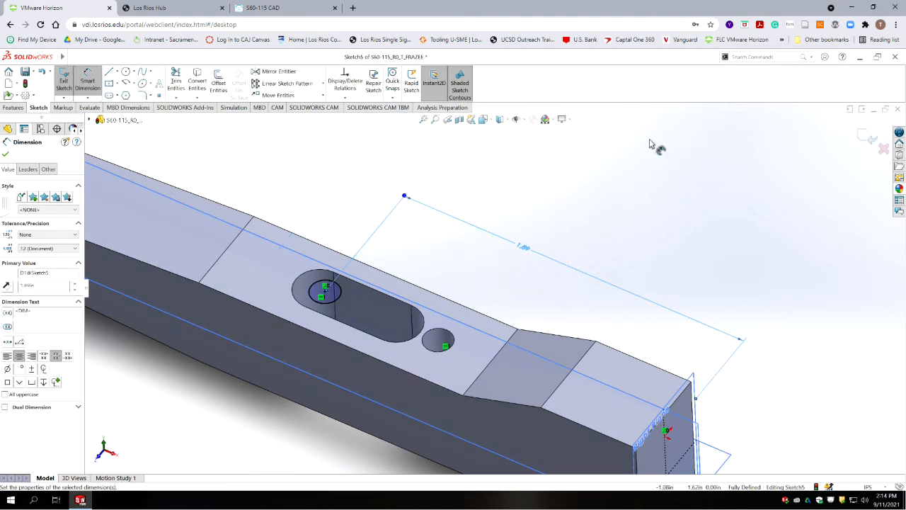
key(ctrl+b)
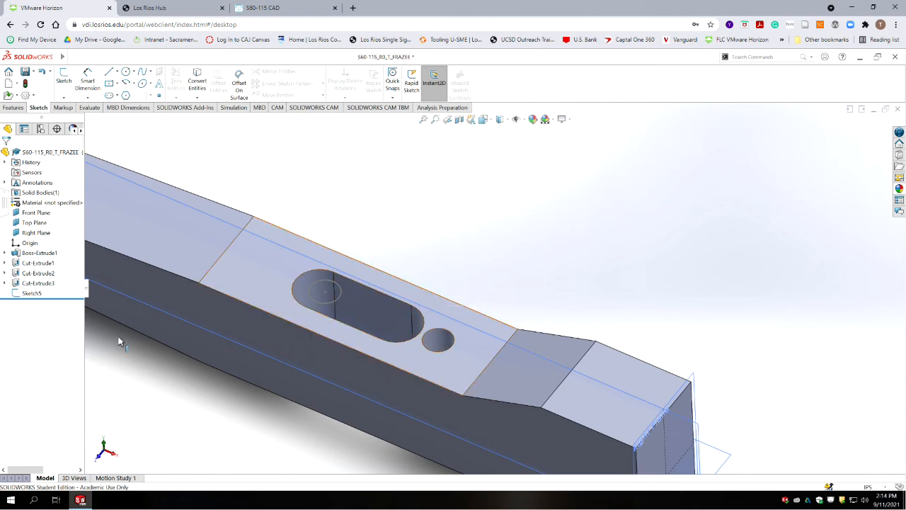
- Roll the model back to just after the slot cut, open the slot's sketch for editing, and check its location dimension in the drawing
mouse_move(69, 299)
mouse_down()
mouse_move(73, 269)
mouse_move(58, 278)
mouse_up()
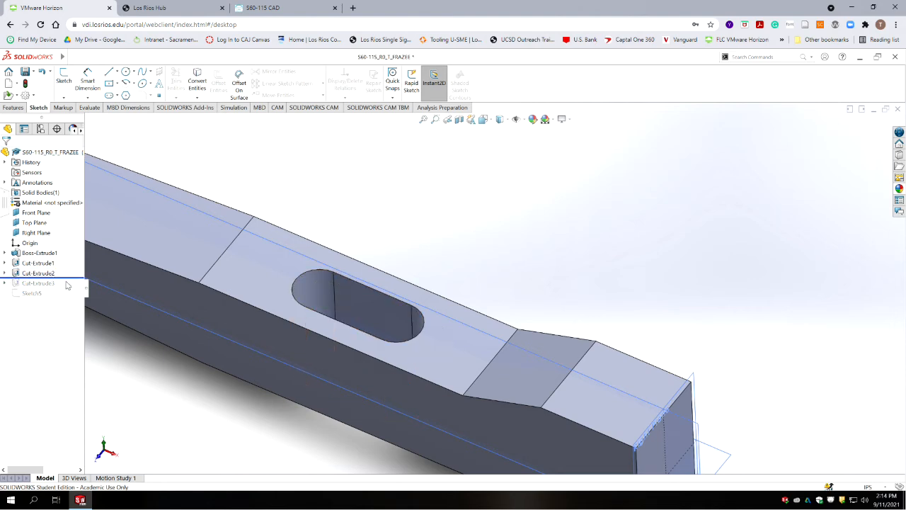
click(5, 274)
right_click(39, 283)
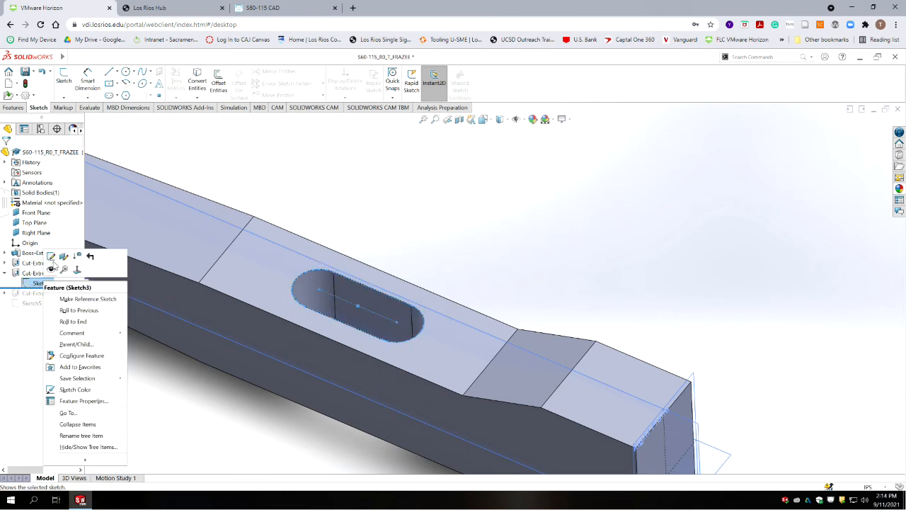
click(51, 257)
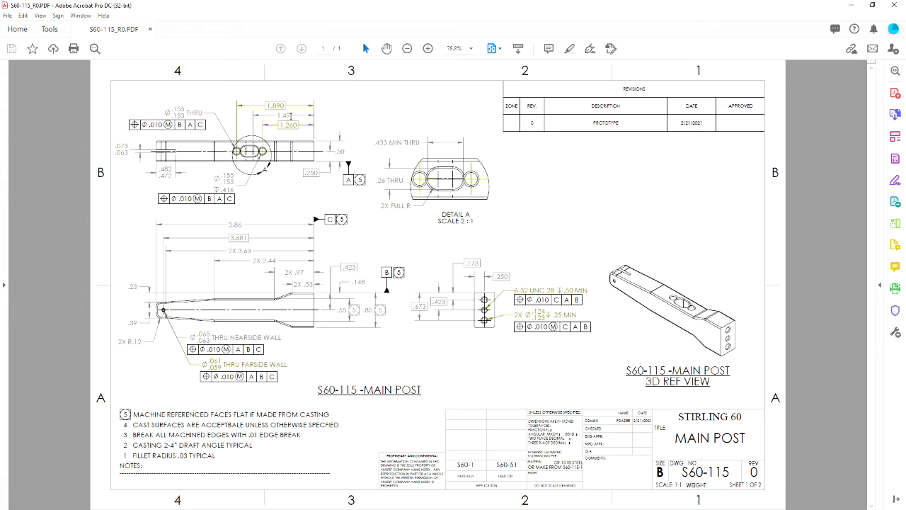
click(851, 6)
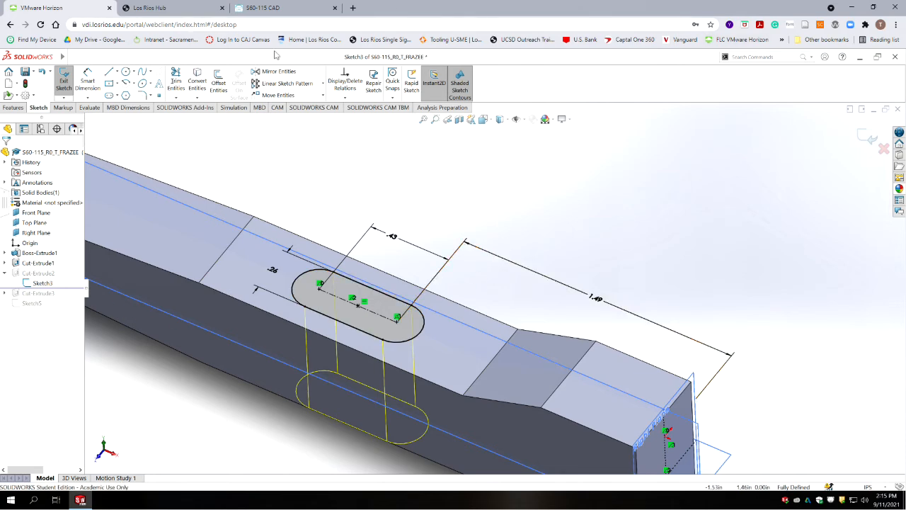
- Delete the .43 in centre-to-centre length dimension from the slot sketch
key(alt+Tab)
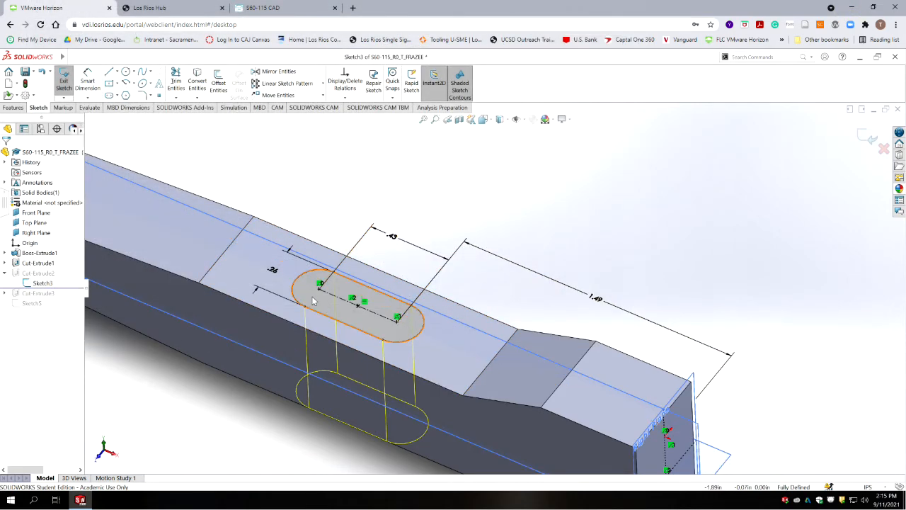
double_click(395, 238)
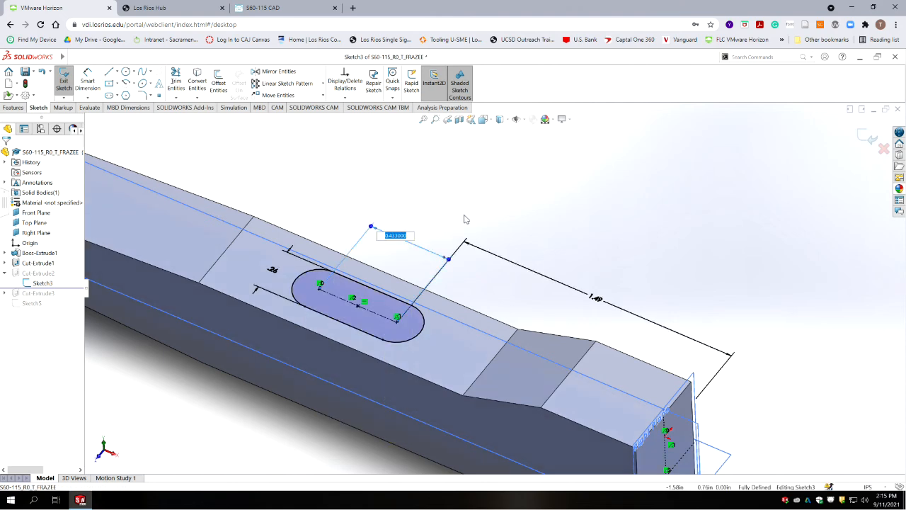
click(416, 242)
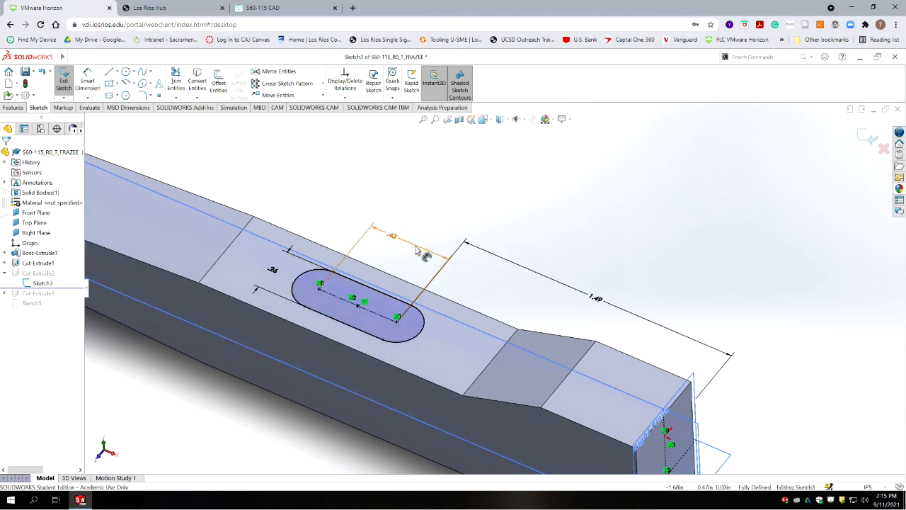
click(416, 246)
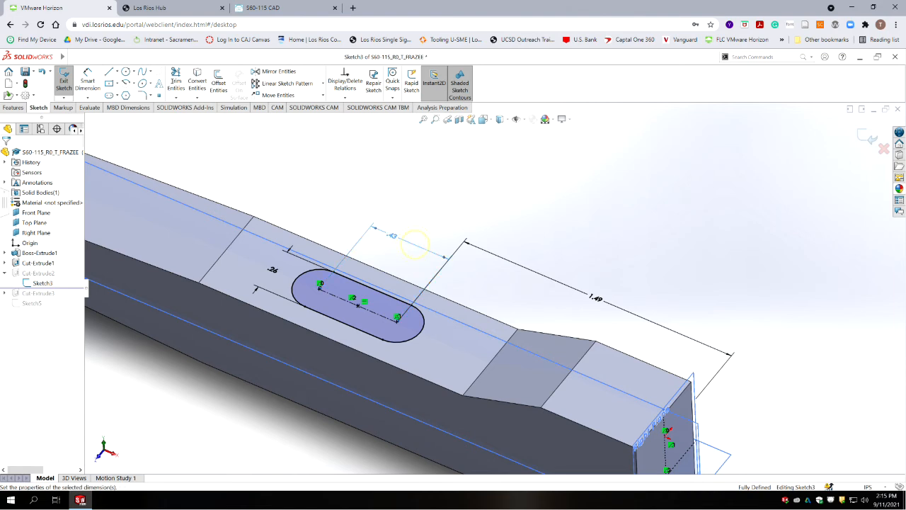
key(Delete)
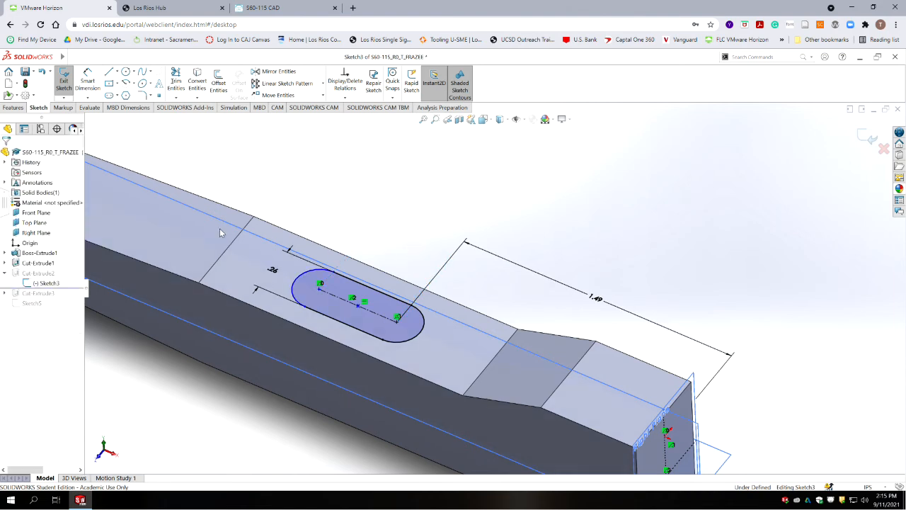
- Dimension the slot's overall length across its rounded ends as .433 in and exit the sketch
click(90, 84)
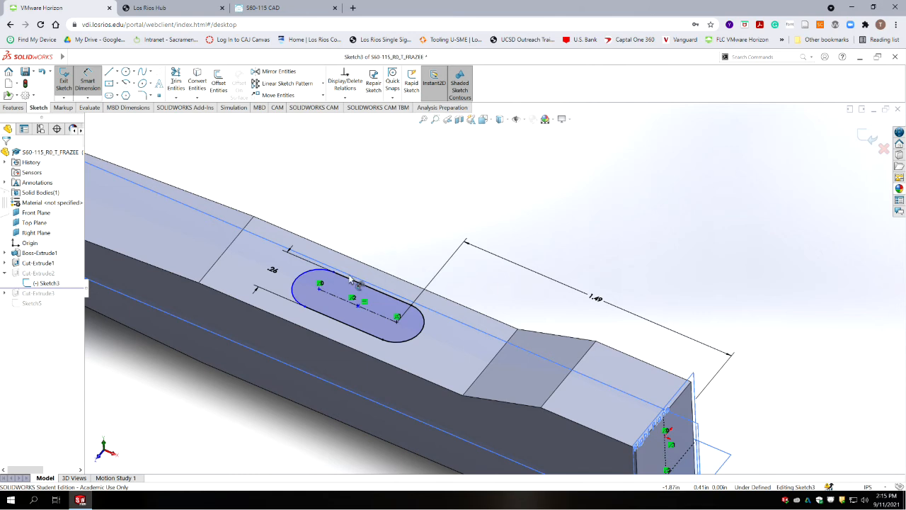
click(297, 276)
click(425, 327)
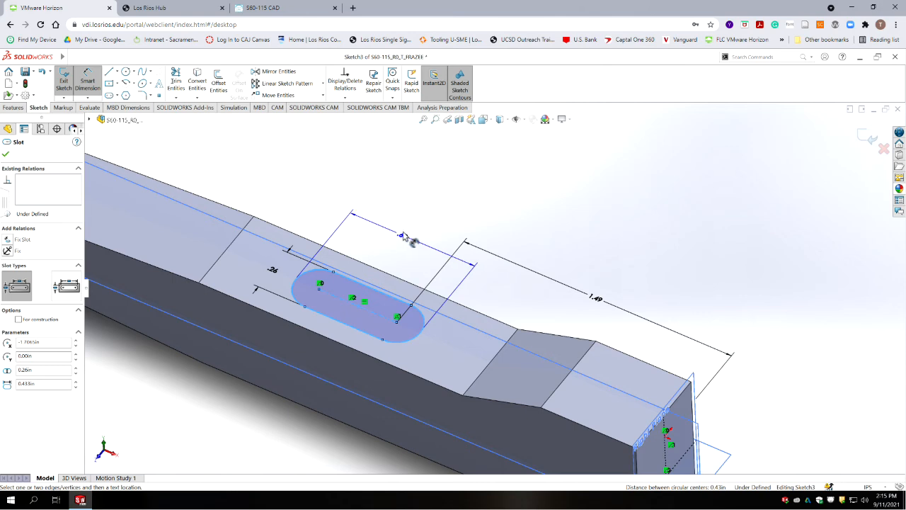
click(358, 256)
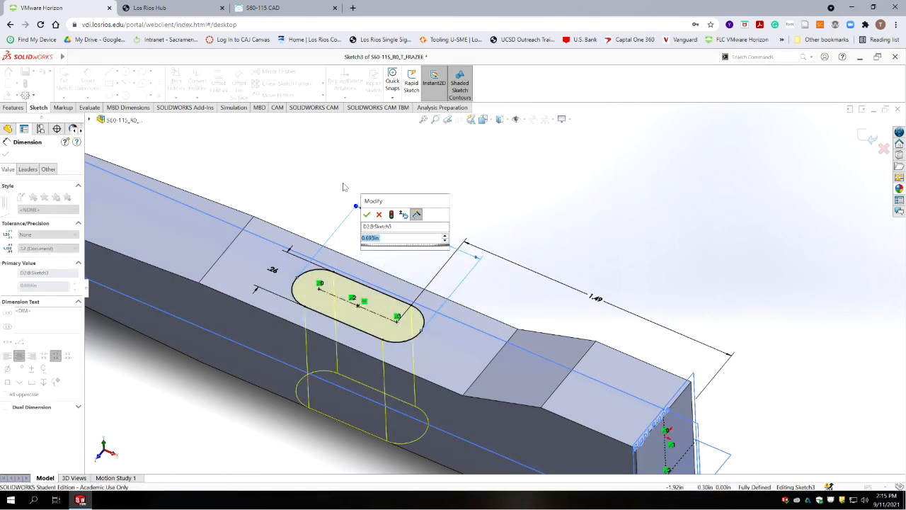
text(433)
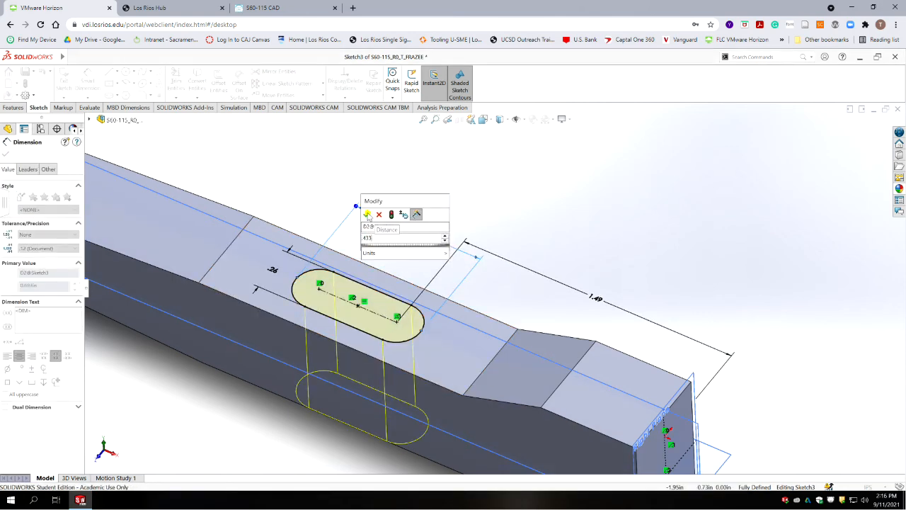
click(366, 214)
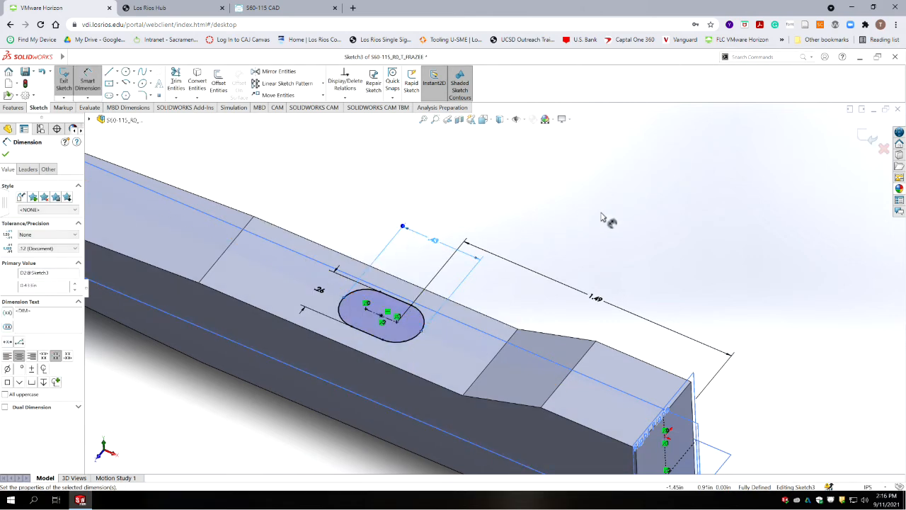
click(869, 139)
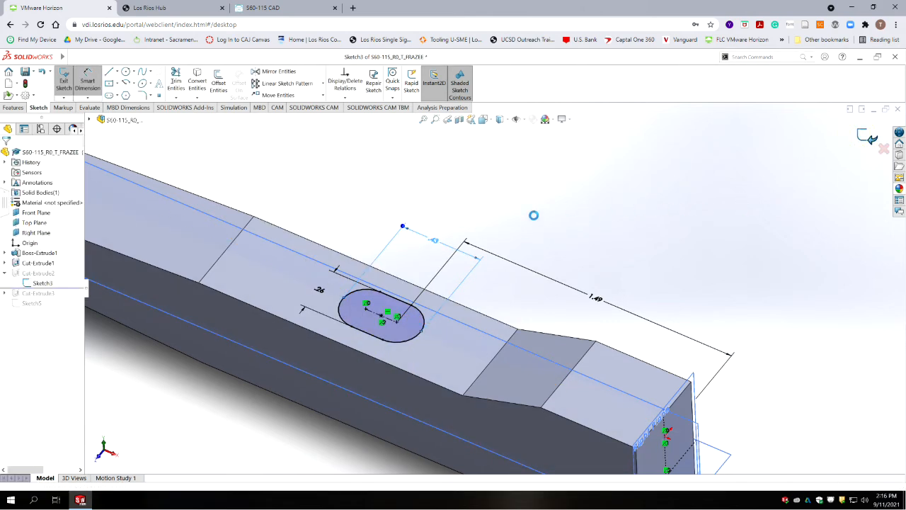
- Roll the model forward to include all features and the last circle sketch, and cut that circle Through All
drag(71, 289, 63, 309)
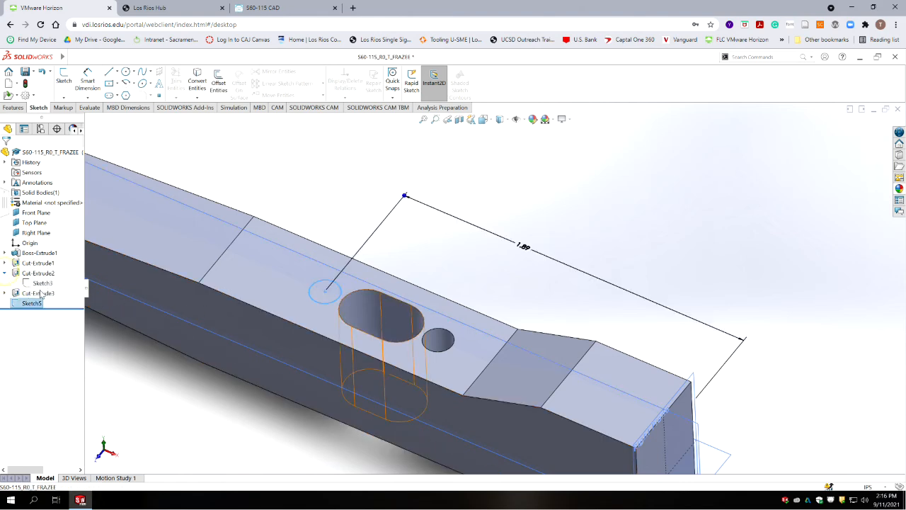
click(5, 273)
click(31, 293)
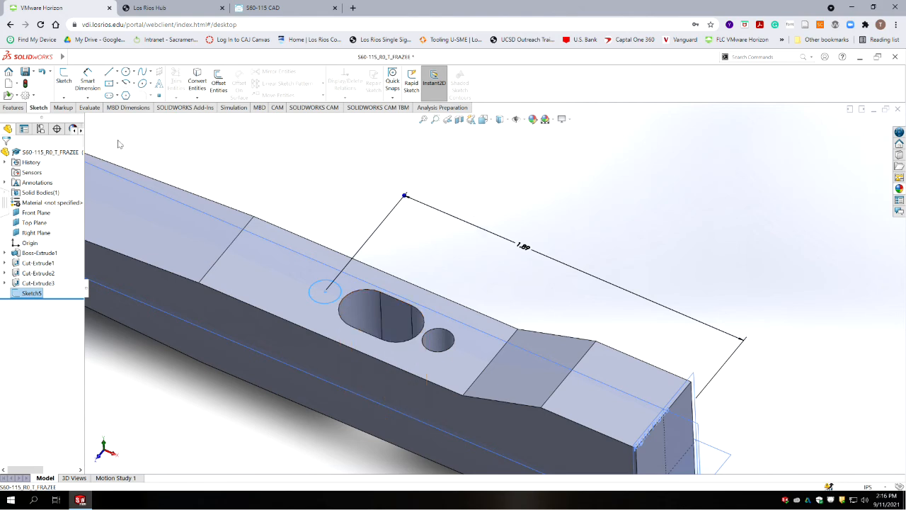
click(16, 107)
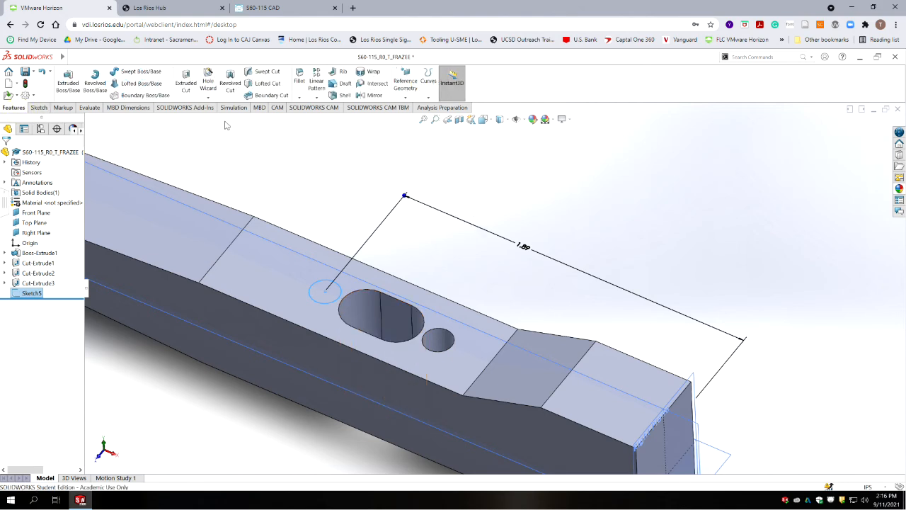
click(186, 83)
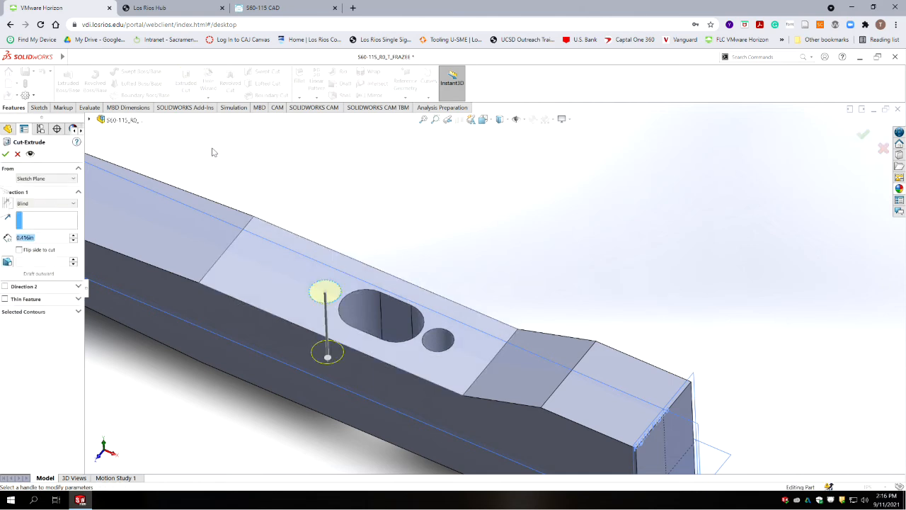
click(57, 204)
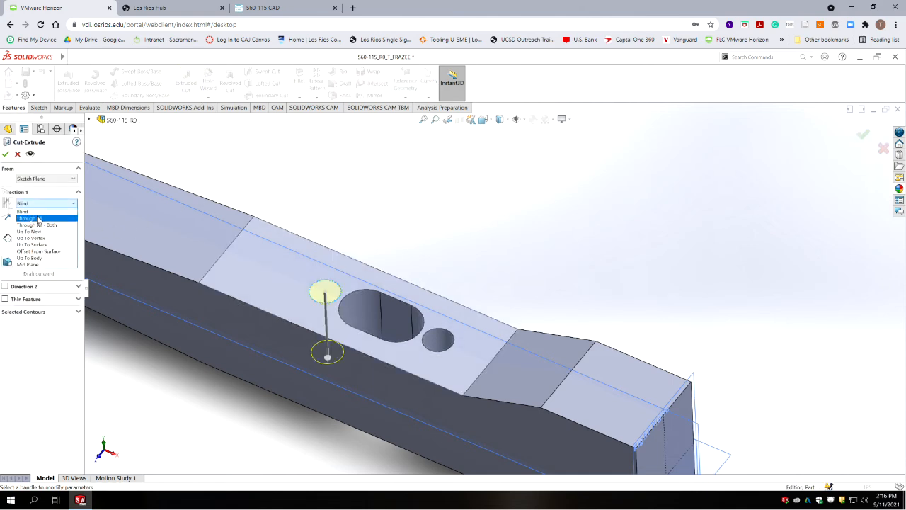
click(35, 220)
click(6, 153)
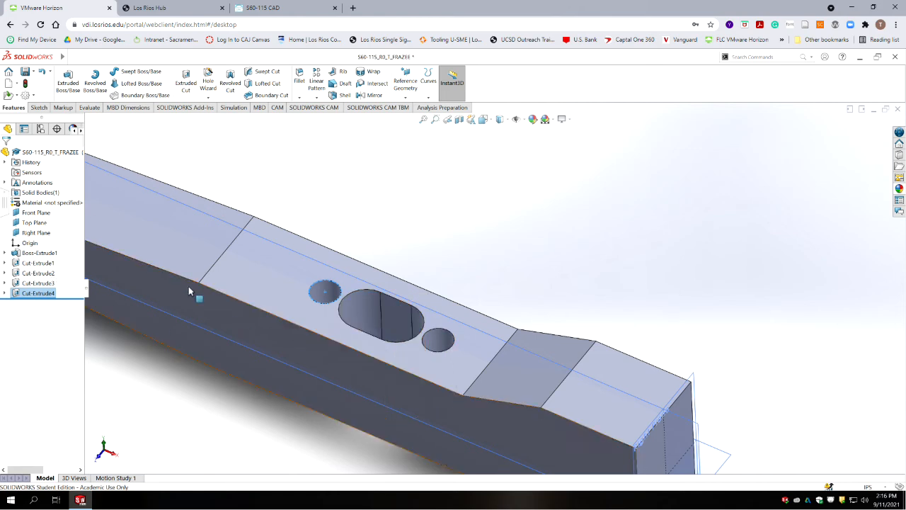
- Start a sketch on the Front Plane in a face-on view and draw a circle about 0.11 in in diameter near the post's rounded end
scroll(271, 287, up, 4)
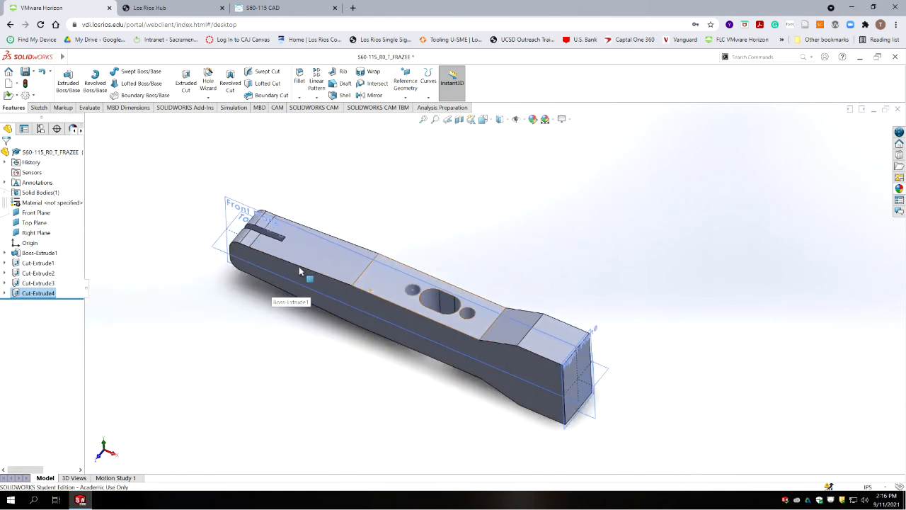
scroll(300, 268, down, 1)
scroll(440, 272, down, 3)
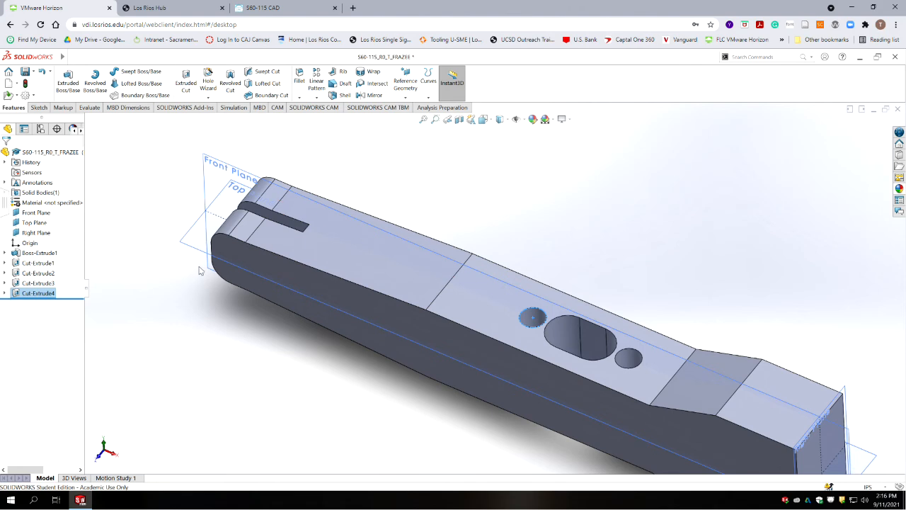
click(39, 108)
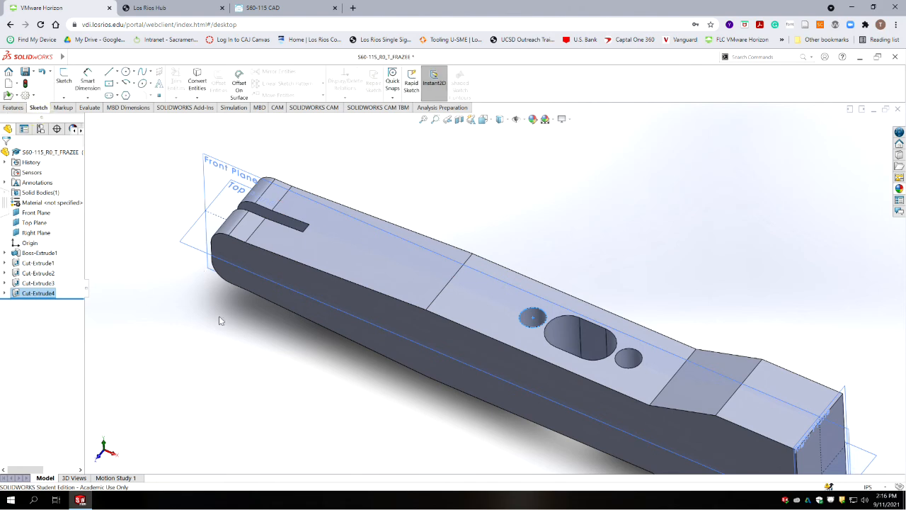
click(318, 286)
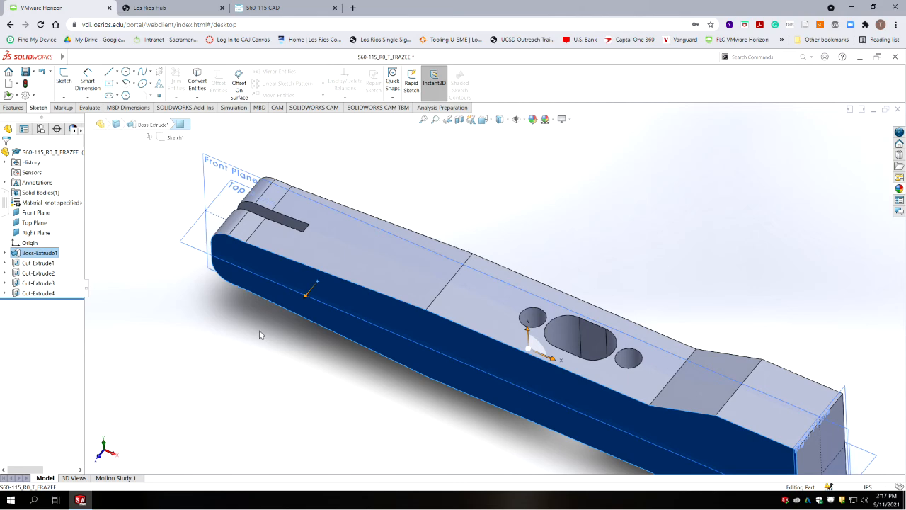
click(493, 122)
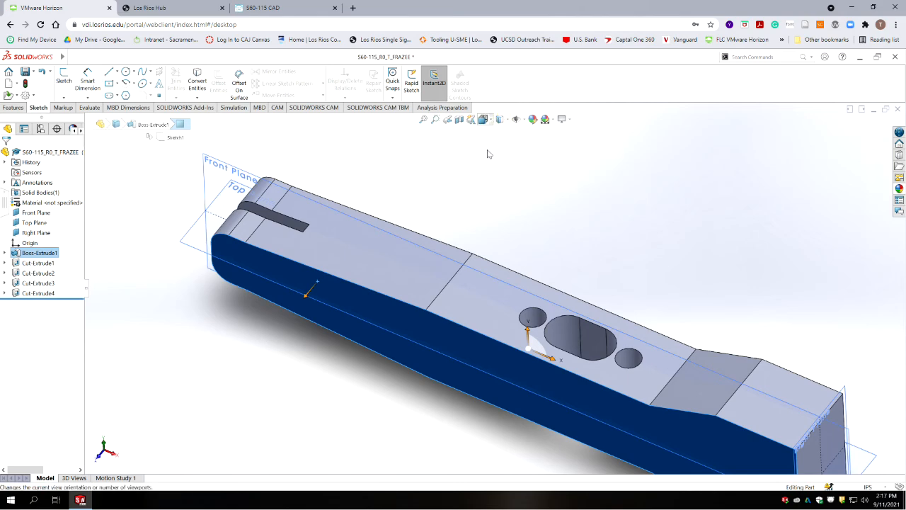
click(534, 174)
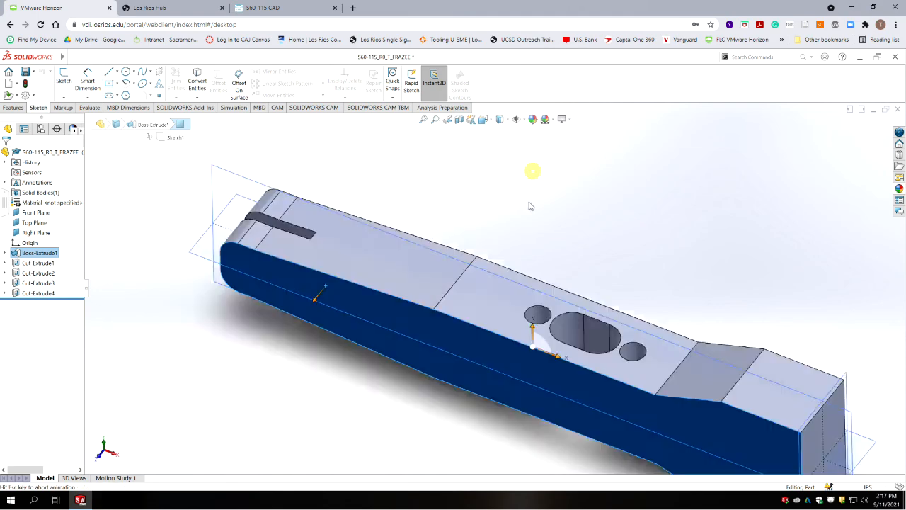
scroll(359, 283, down, 5)
click(298, 204)
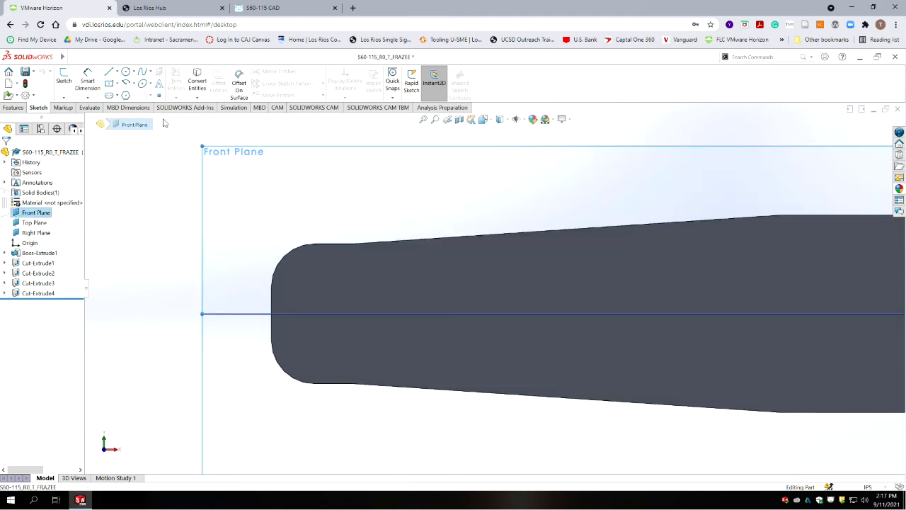
click(125, 72)
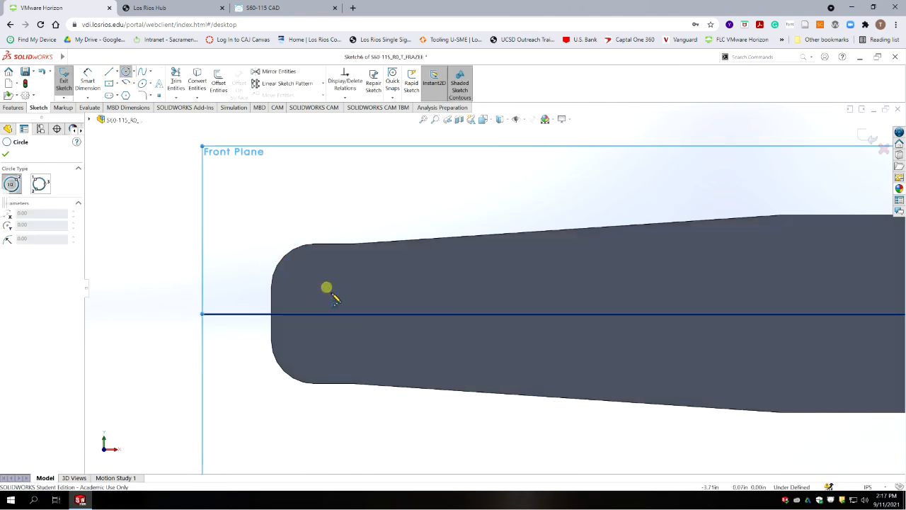
click(326, 287)
click(343, 299)
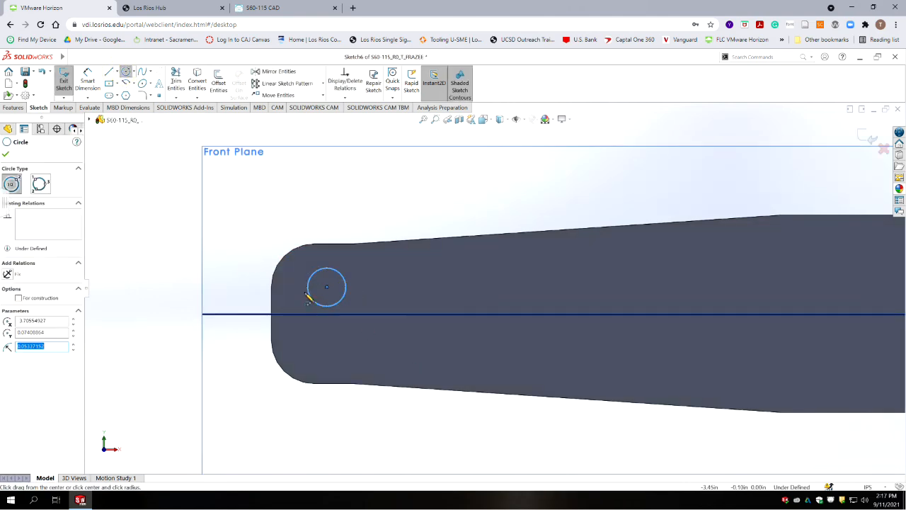
key(Escape)
- Dimension the new circle's diameter, check the pin hole size in the drawing, and set the diameter to .06 in
click(89, 80)
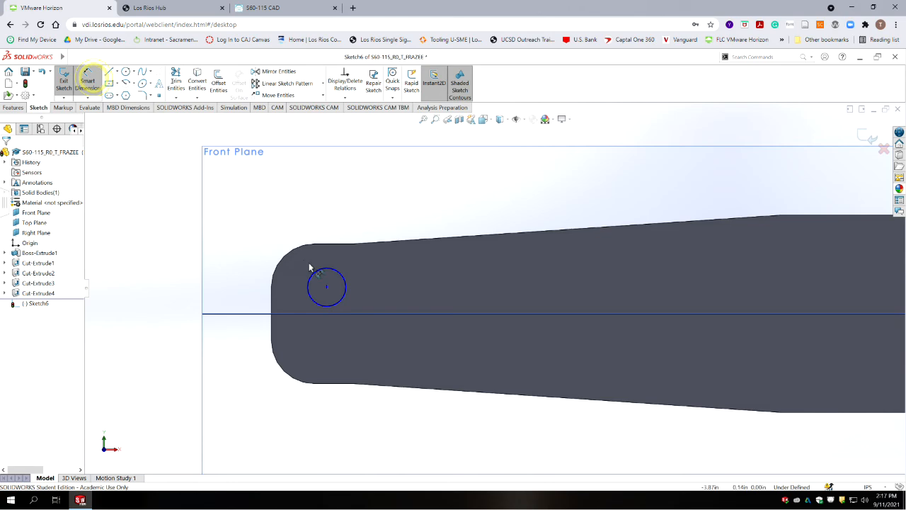
click(434, 175)
click(394, 162)
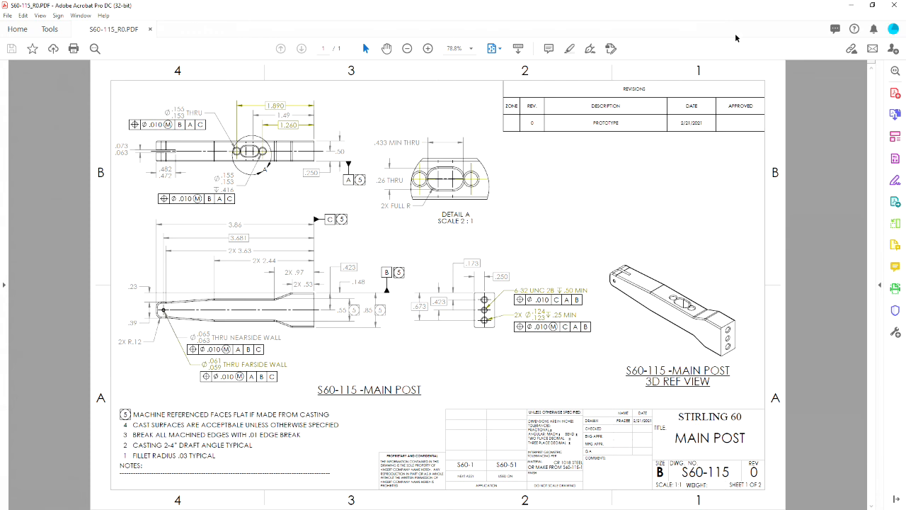
click(852, 5)
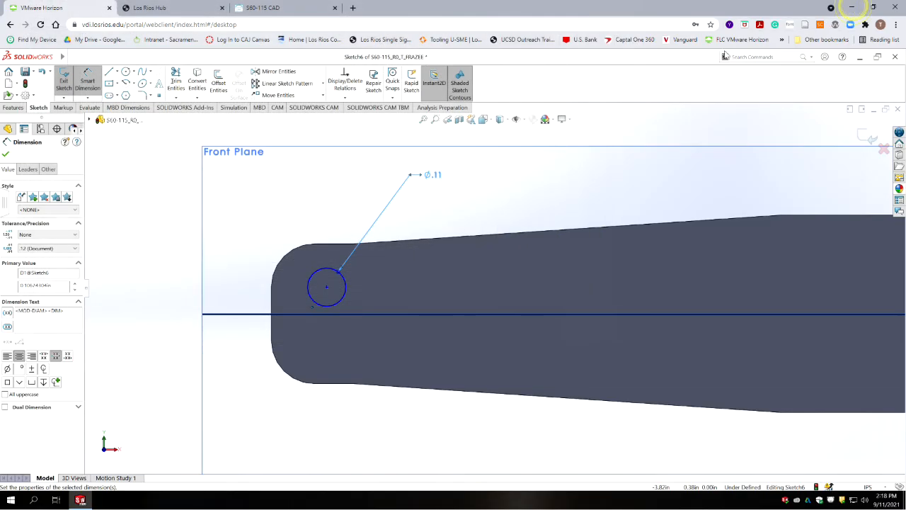
double_click(437, 176)
text(.06)
key(Return)
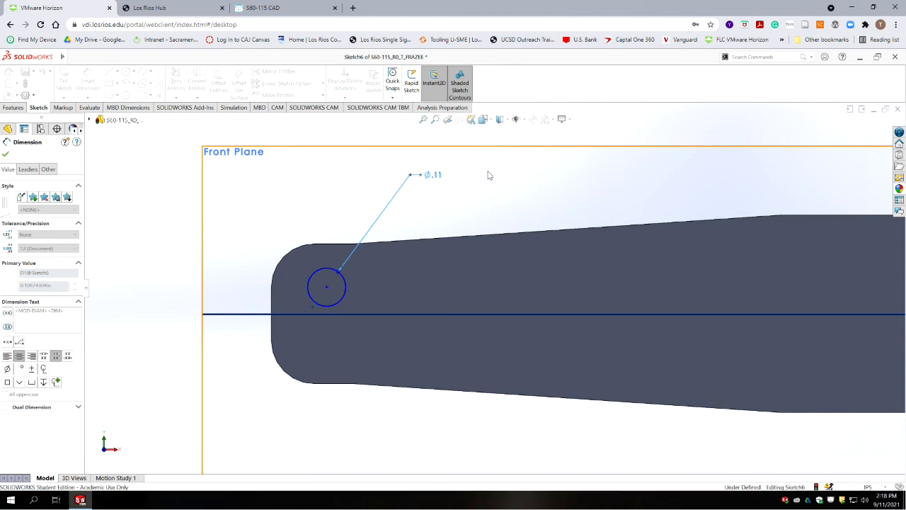
- Set the circle's diameter dimension to three-decimal precision (.123)
click(49, 249)
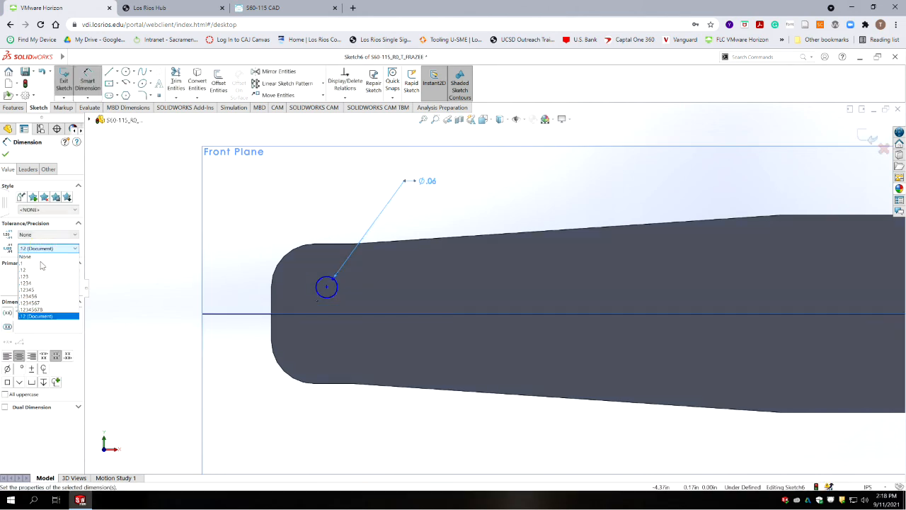
click(34, 278)
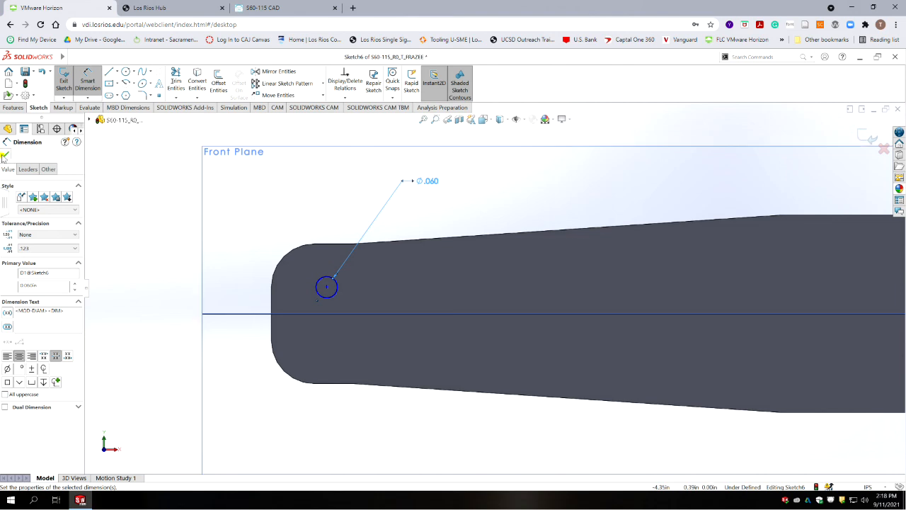
key(Escape)
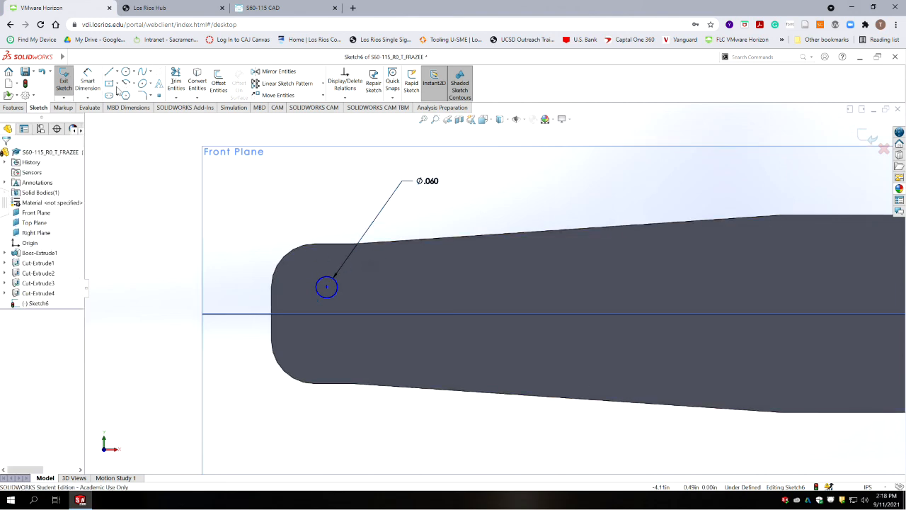
- Make the small circle's centre coincident with the Top Plane so it lies on the post's horizontal centreline
click(331, 296)
click(491, 309)
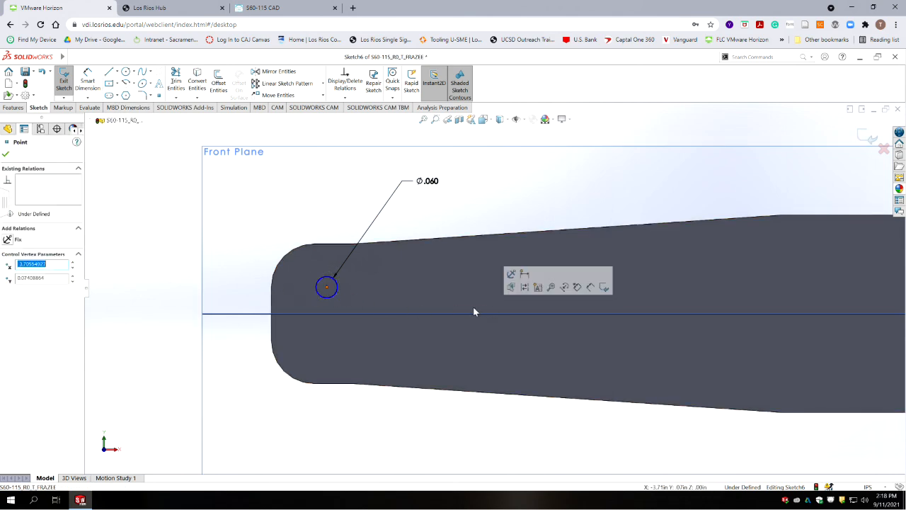
ctrl+click(410, 314)
key(space)
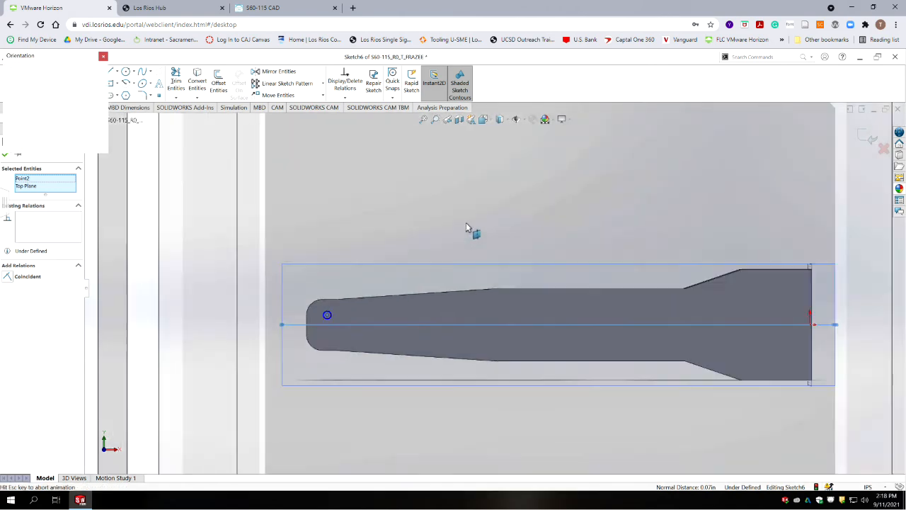
mouse_move(342, 332)
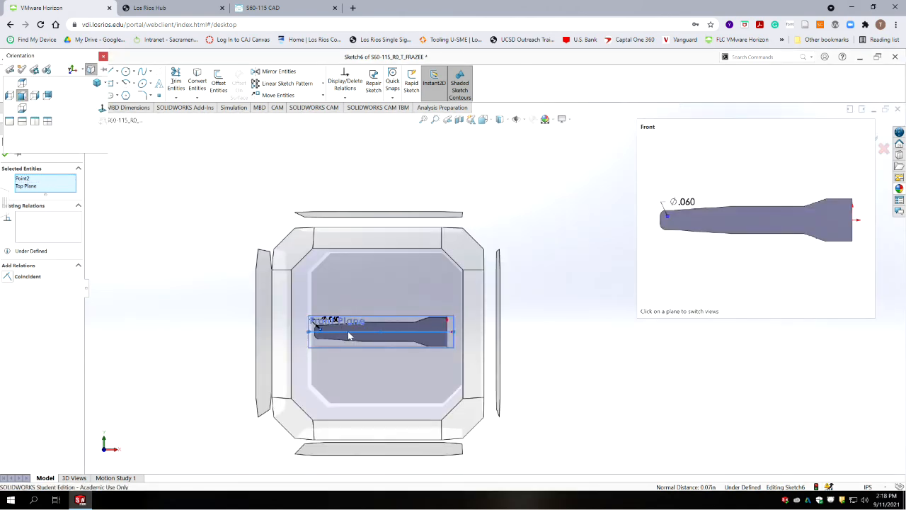
click(352, 330)
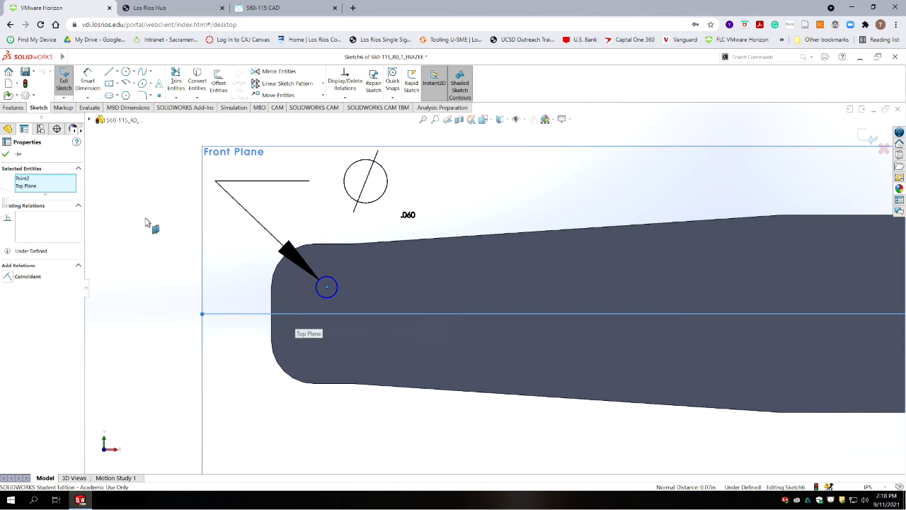
click(7, 277)
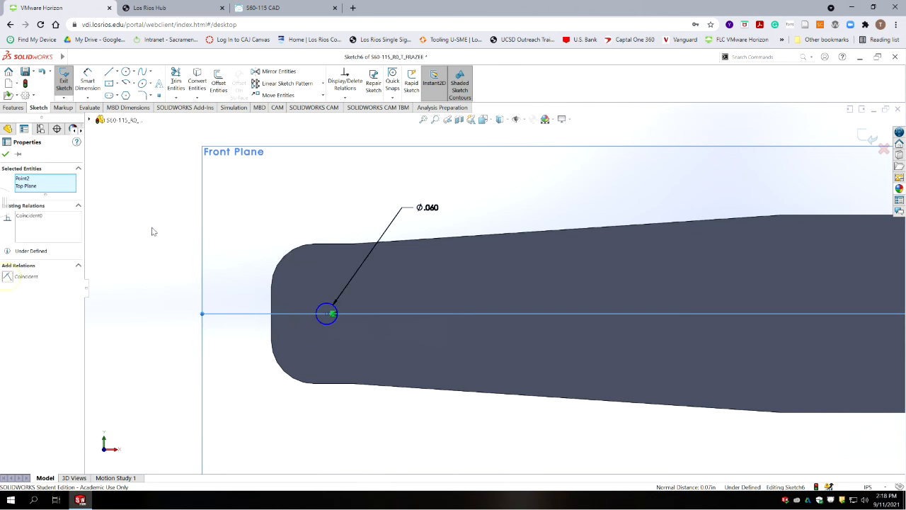
click(173, 236)
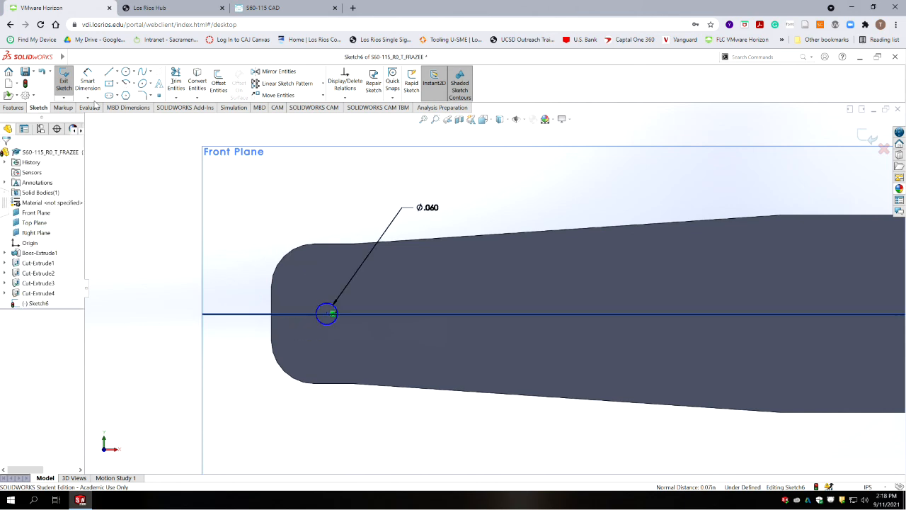
- Dimension the horizontal distance from the Right Plane at the post's wide end to the small circle, placing it above the part
click(87, 80)
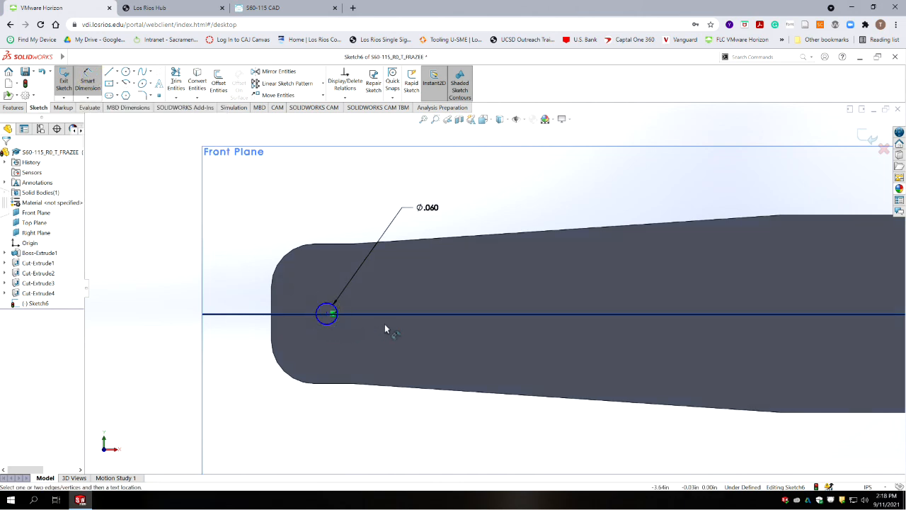
scroll(384, 323, up, 8)
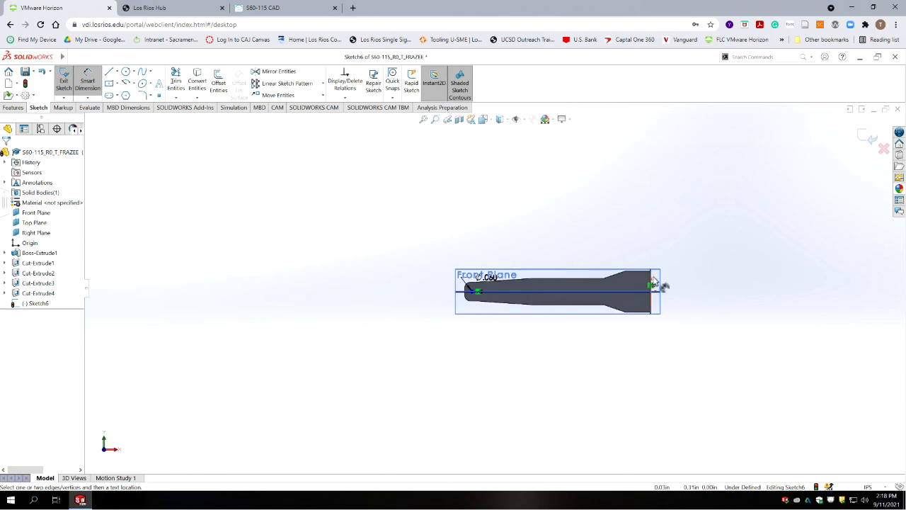
scroll(652, 286, down, 4)
click(605, 272)
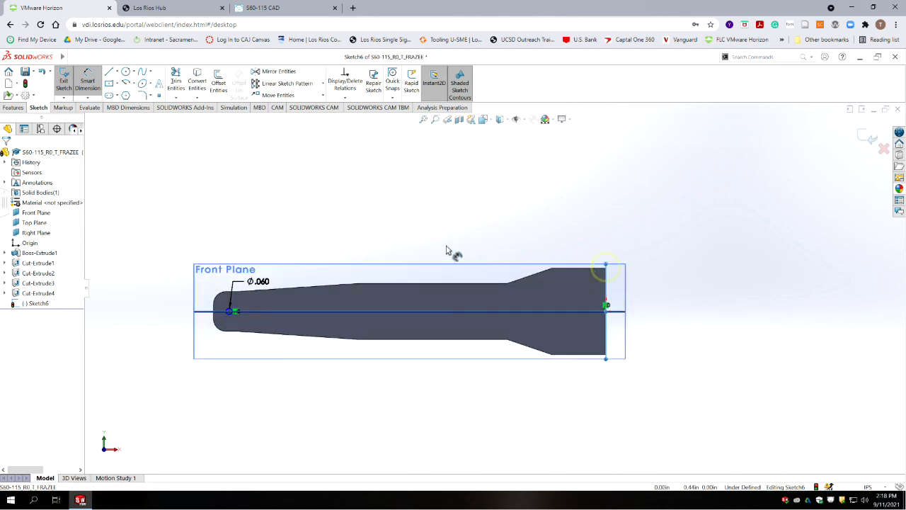
scroll(246, 312, down, 6)
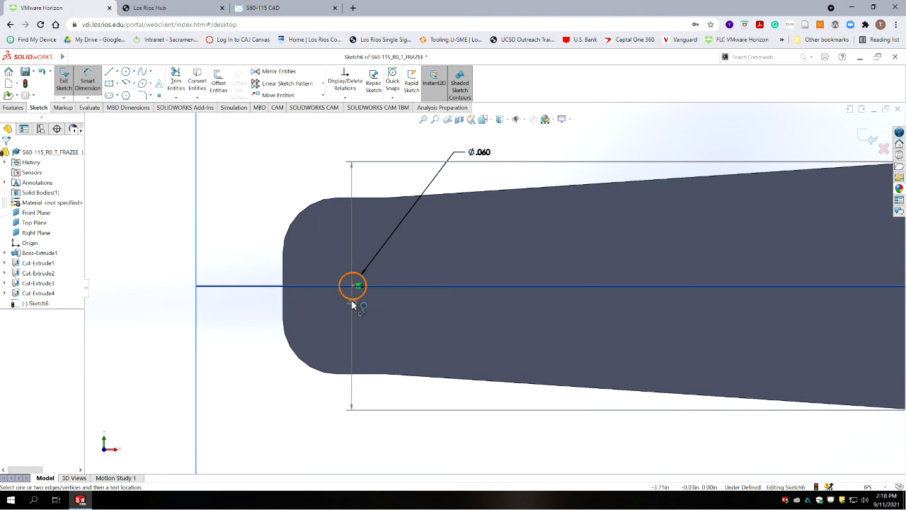
click(352, 298)
scroll(573, 330, up, 2)
scroll(587, 330, up, 3)
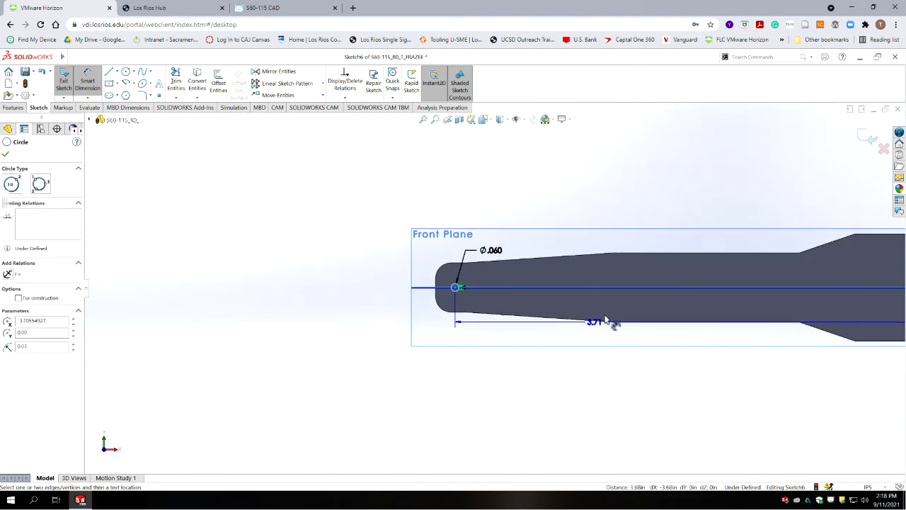
scroll(648, 242, down, 3)
click(591, 239)
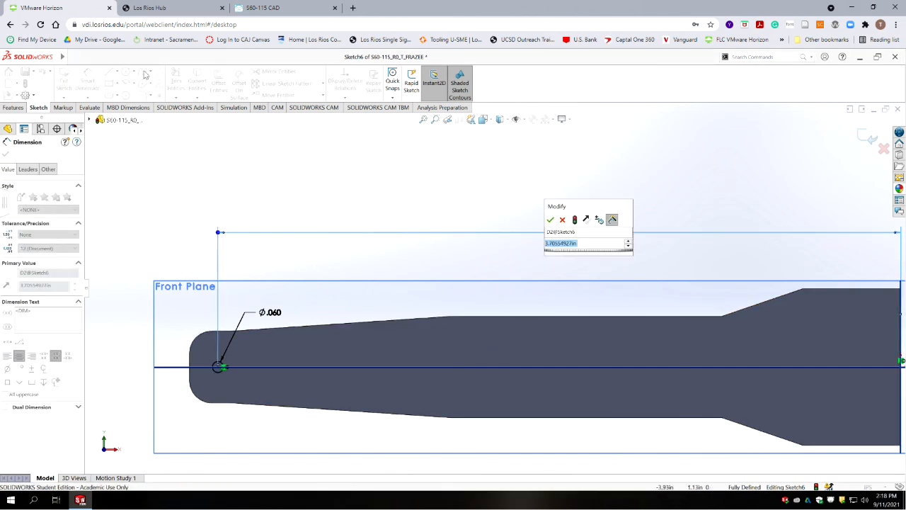
- Check the pin hole location in the Main Post drawing PDF and set the circle's distance to 3.681 in
key(alt+Tab)
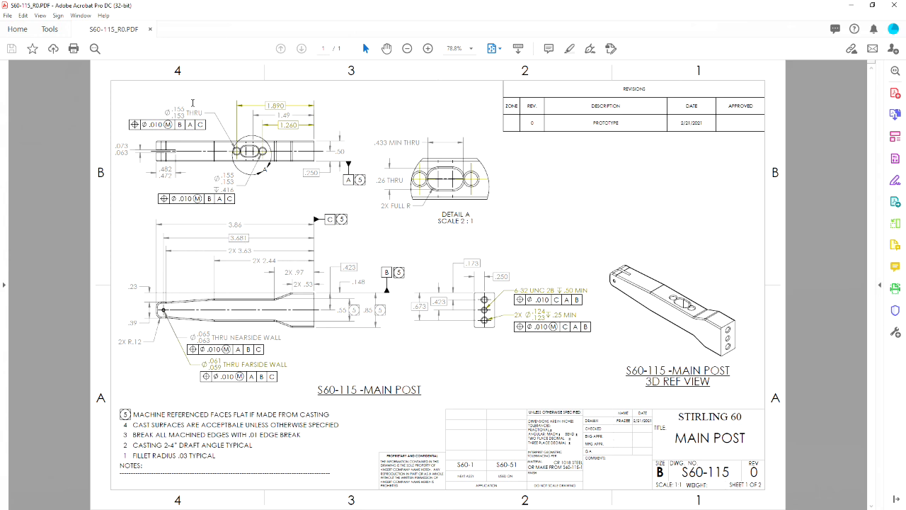
click(851, 5)
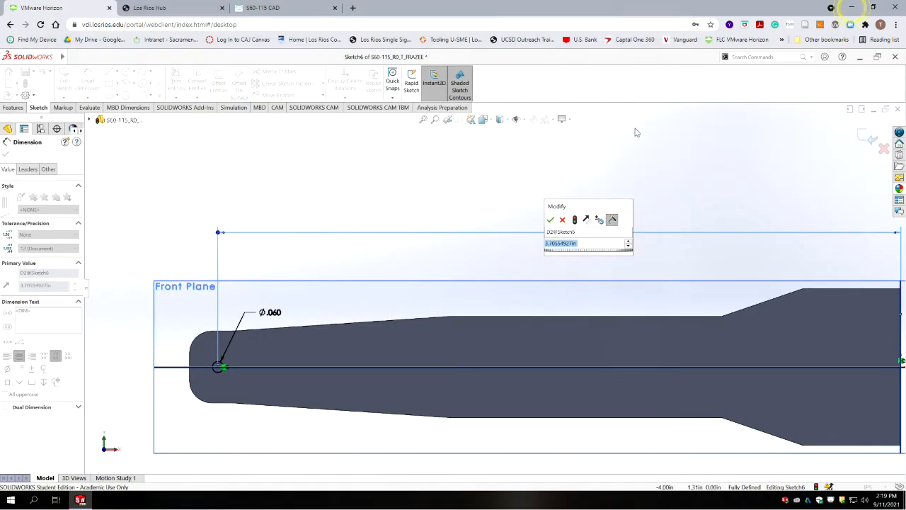
text(3.6)
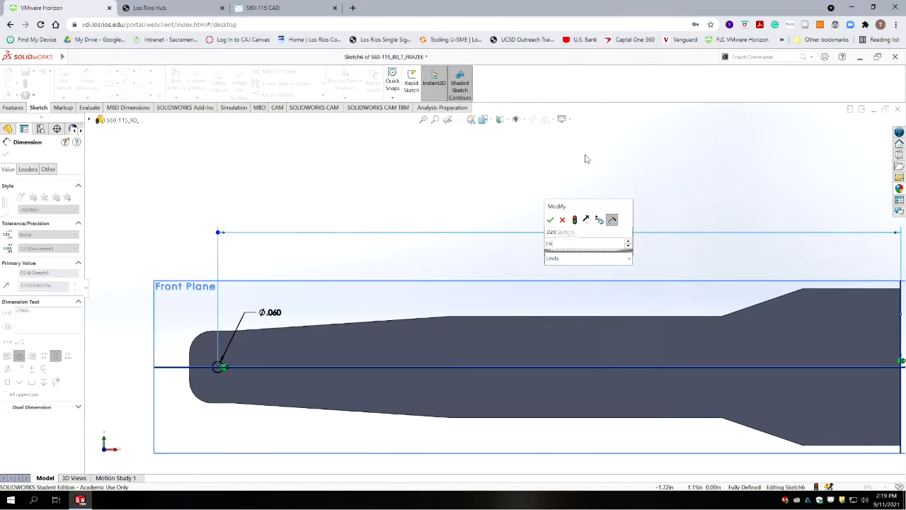
text(81)
key(Return)
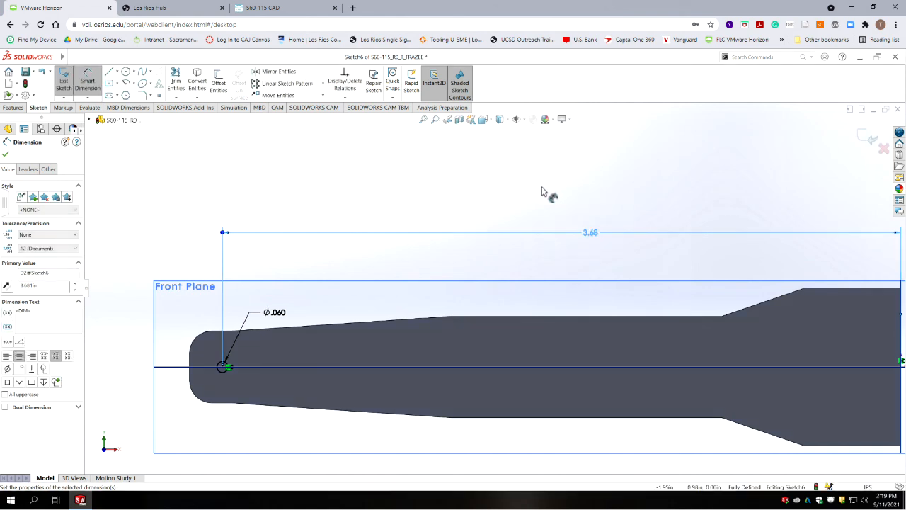
- Set the distance dimension to three-decimal precision (.123) and exit the sketch
click(43, 248)
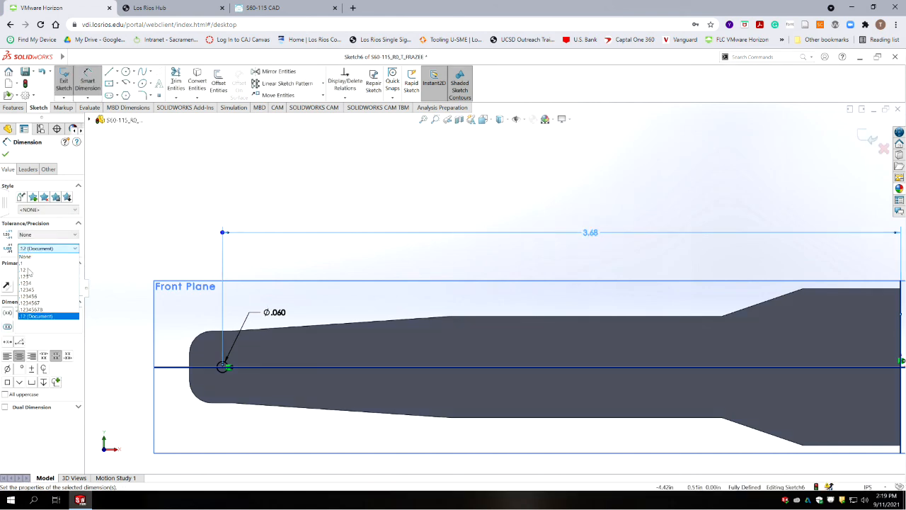
click(28, 276)
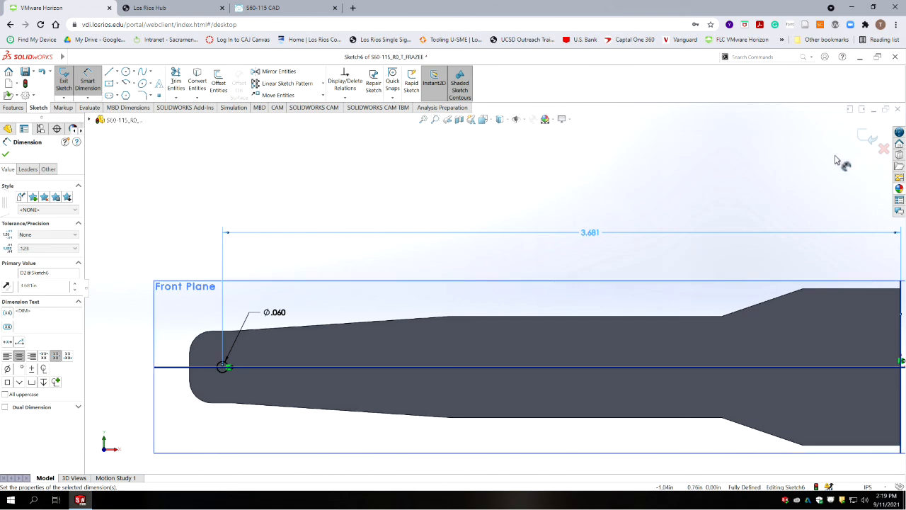
click(868, 138)
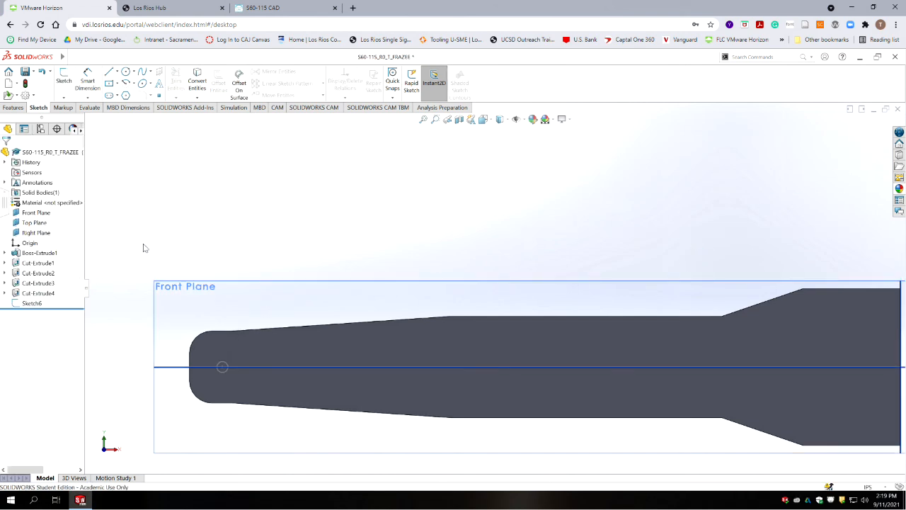
- Extrude-cut the small circle sketch Through All in one direction from the Front Plane and inspect the rounded end
click(36, 305)
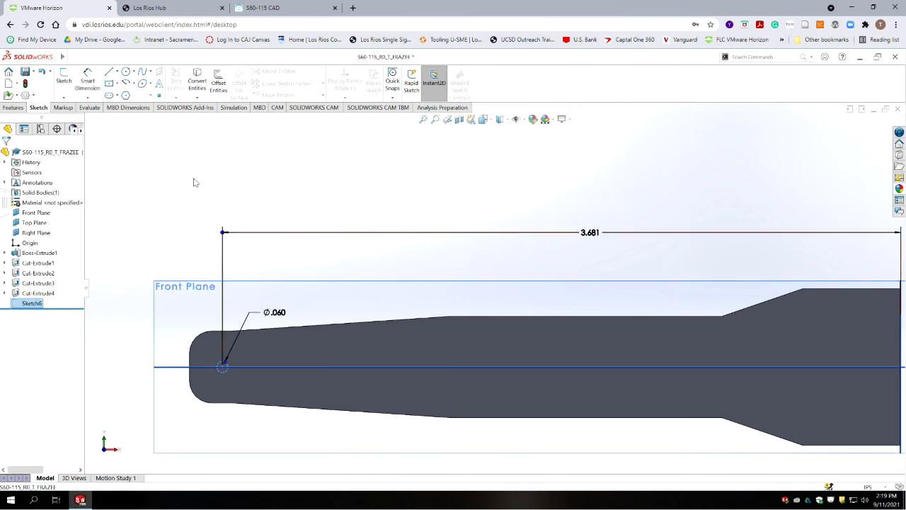
click(13, 106)
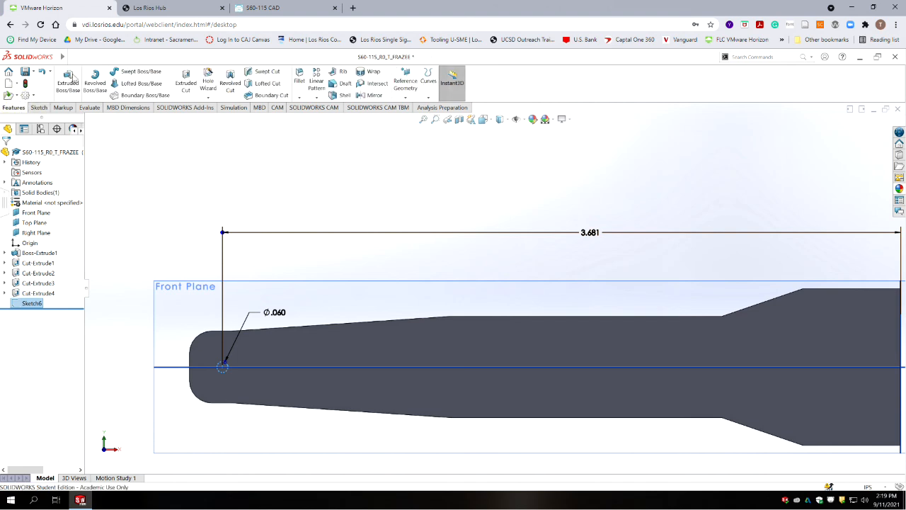
click(186, 83)
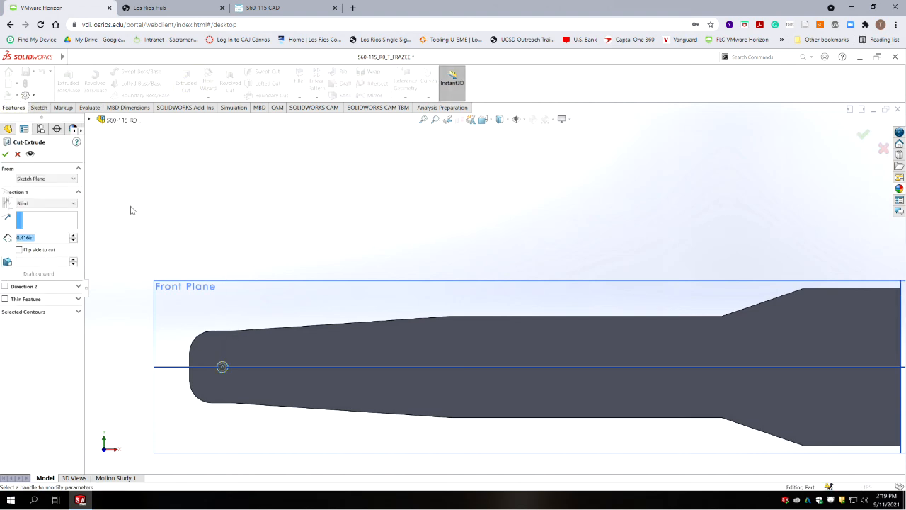
click(51, 205)
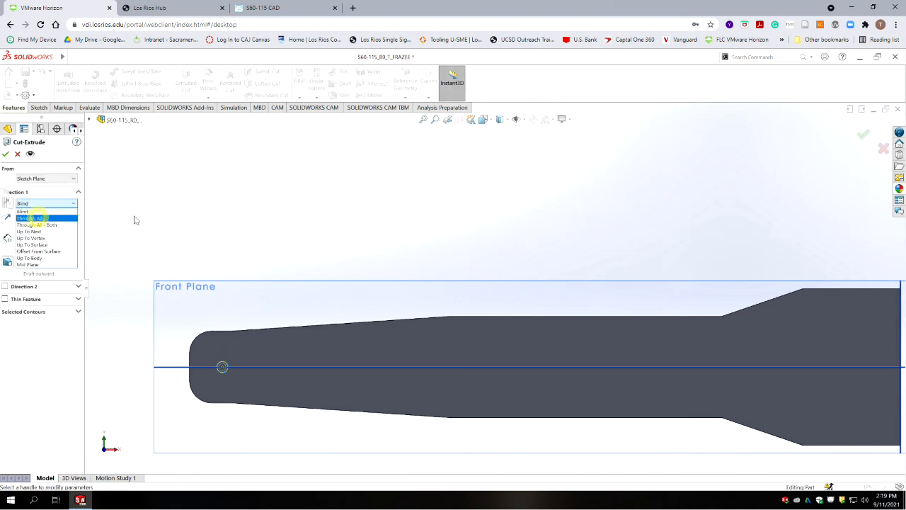
click(35, 218)
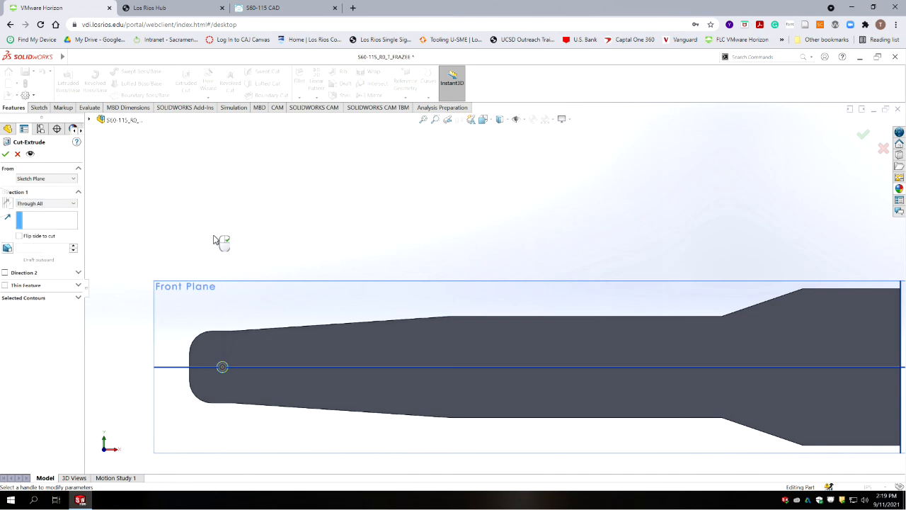
click(5, 155)
middle_drag(296, 244, 227, 322)
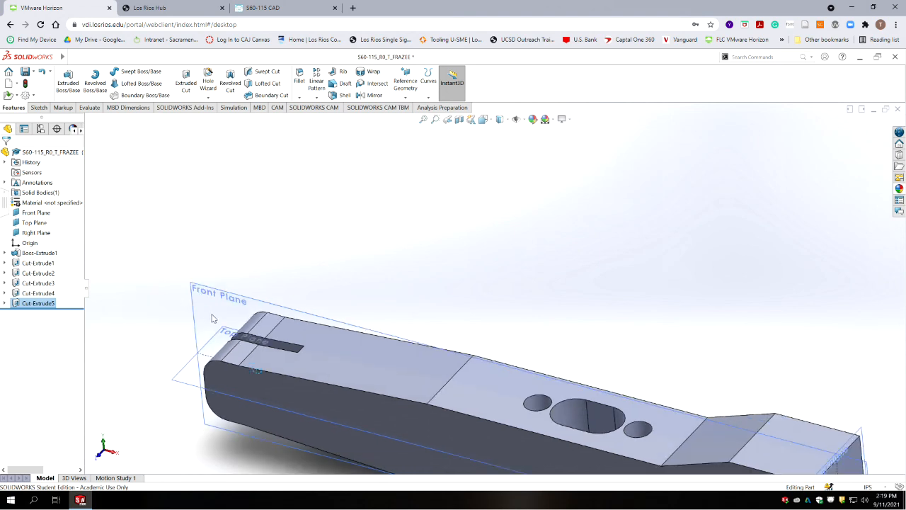
- Edit the pin hole cut so its end condition is Through All - Both
right_click(50, 305)
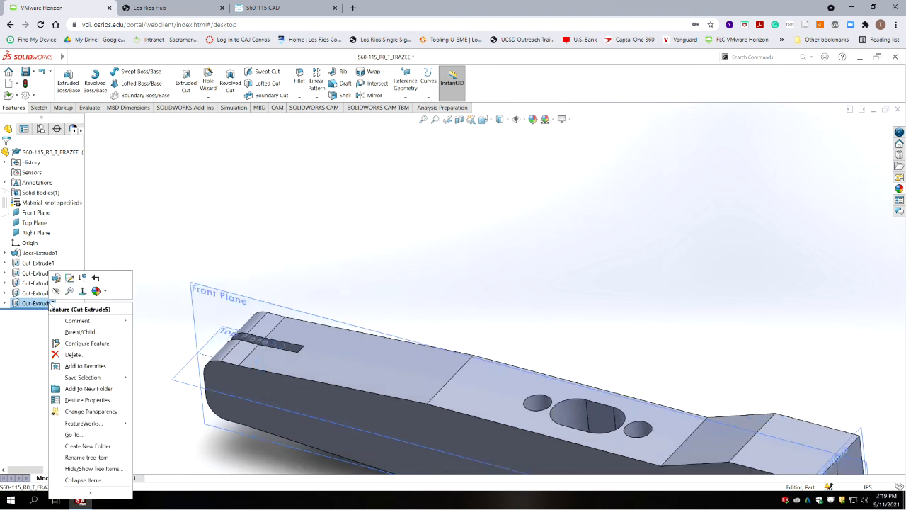
click(56, 279)
click(41, 203)
click(55, 224)
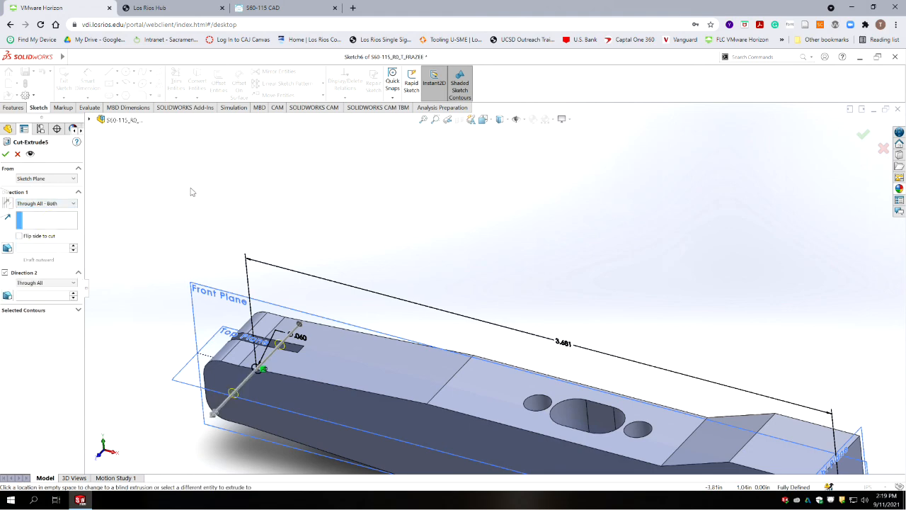
click(6, 155)
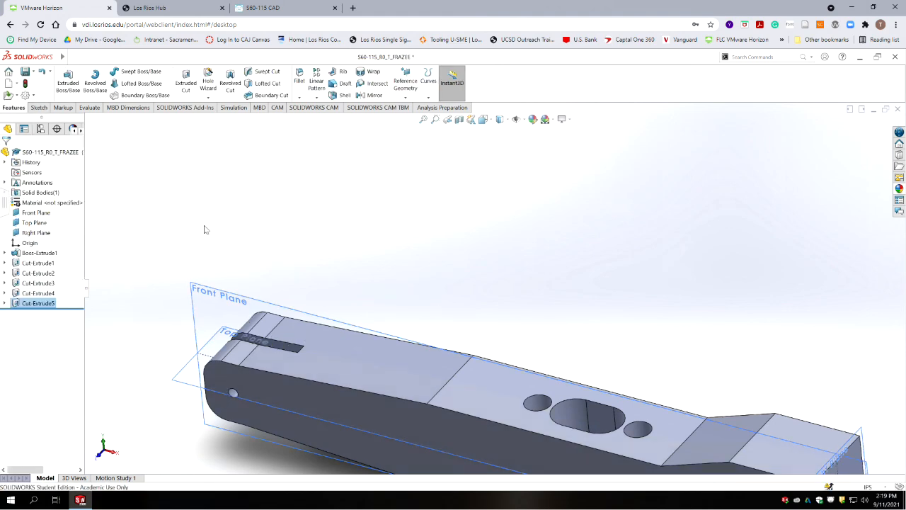